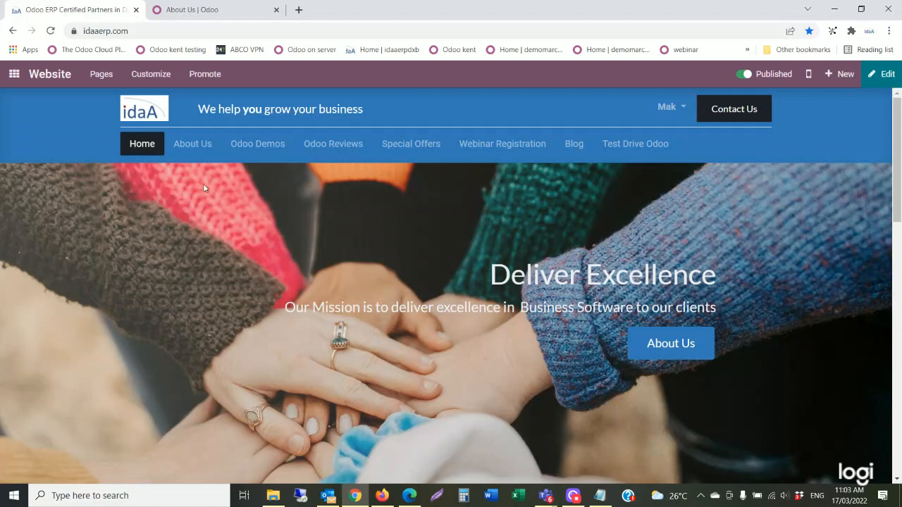
Read the About Us page down to the Why IdaA client logos, then return to Home.
click(200, 148)
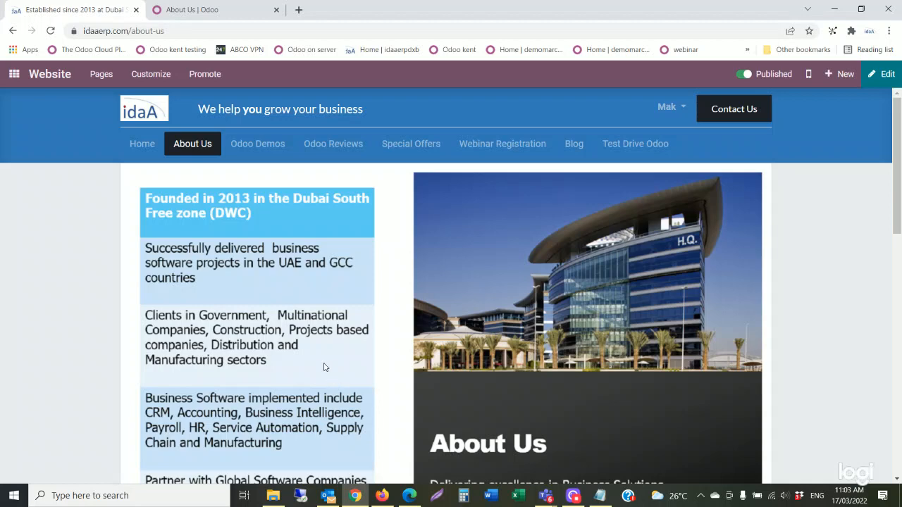
scroll(325, 367, down, 1)
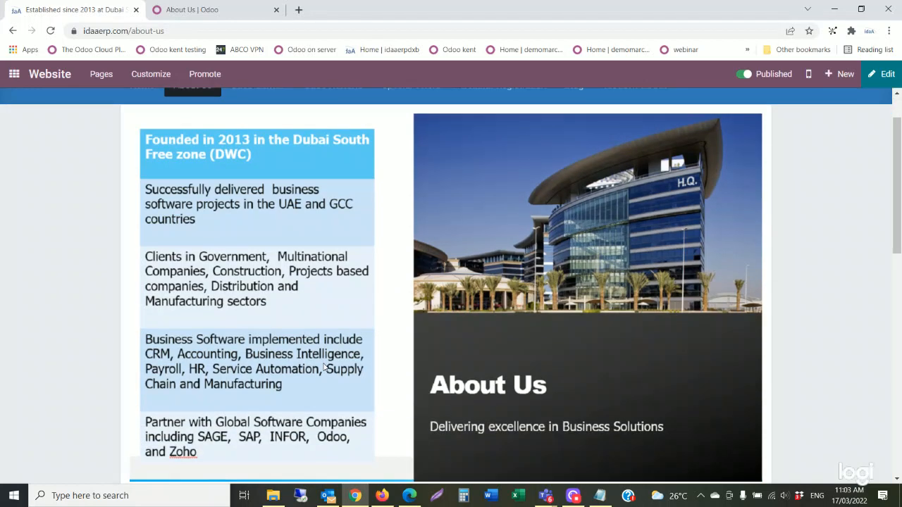
scroll(324, 367, down, 5)
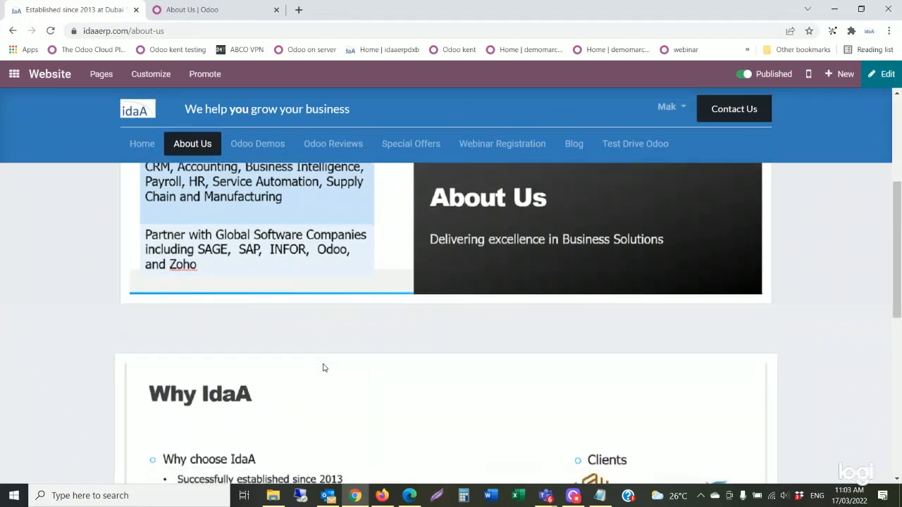
scroll(323, 368, down, 1)
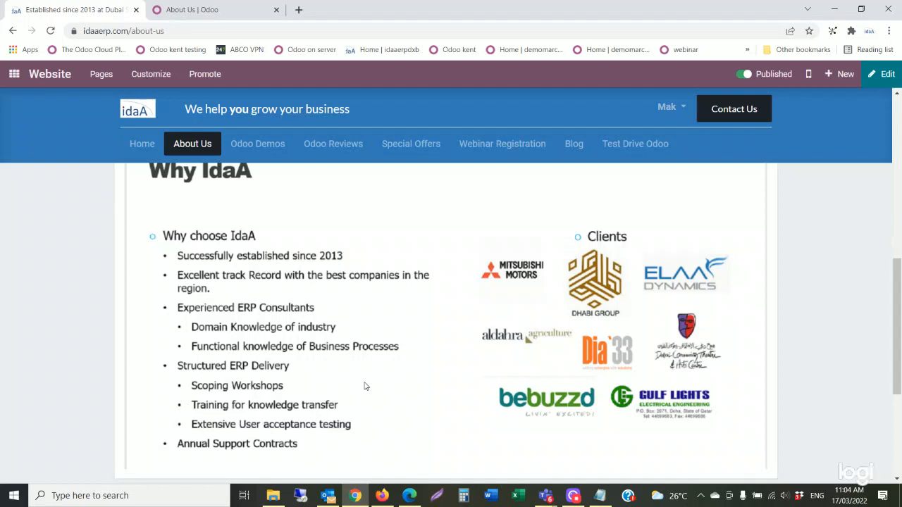
scroll(364, 386, up, 1)
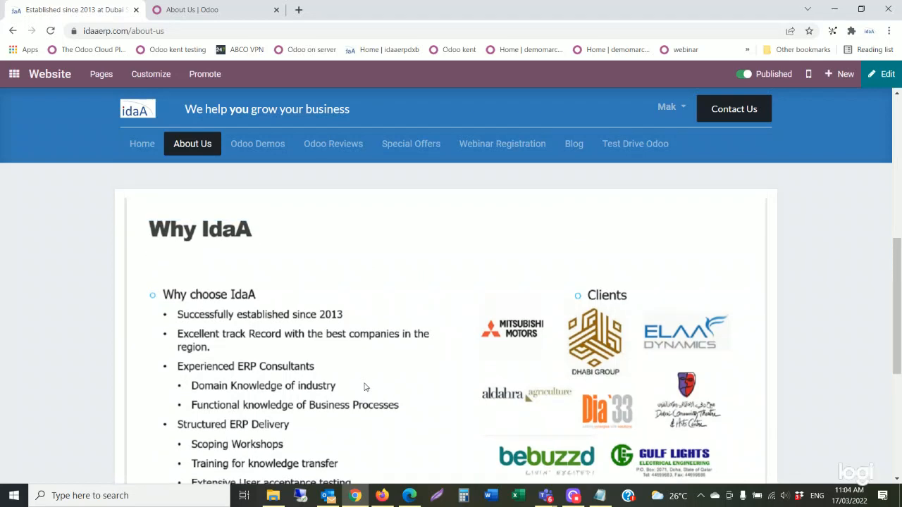
scroll(365, 386, up, 2)
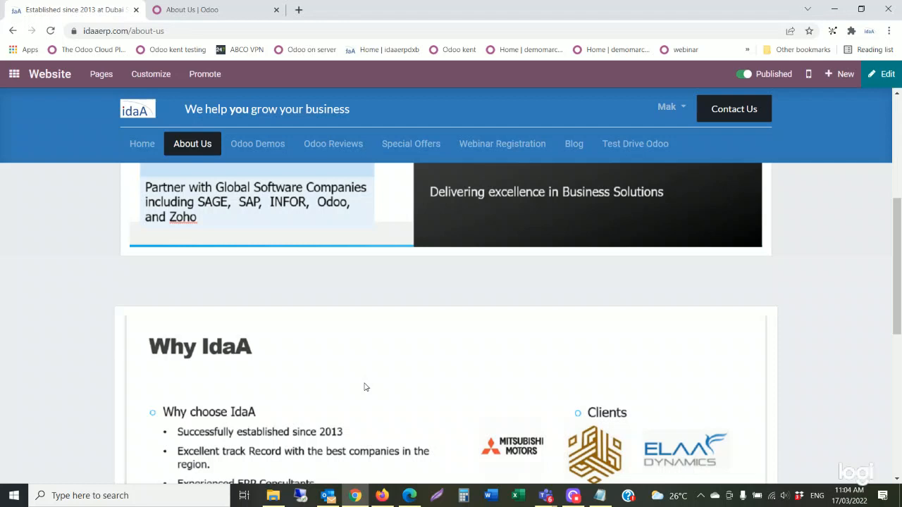
scroll(364, 387, down, 1)
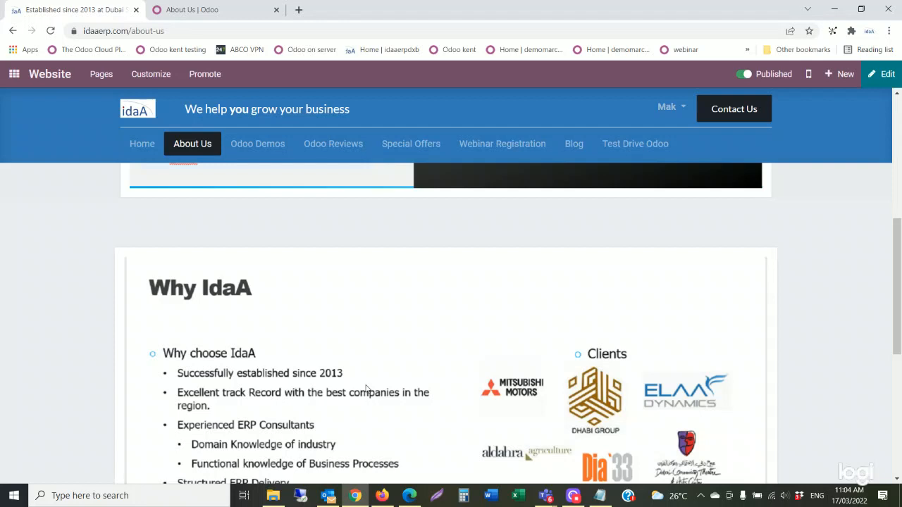
click(146, 154)
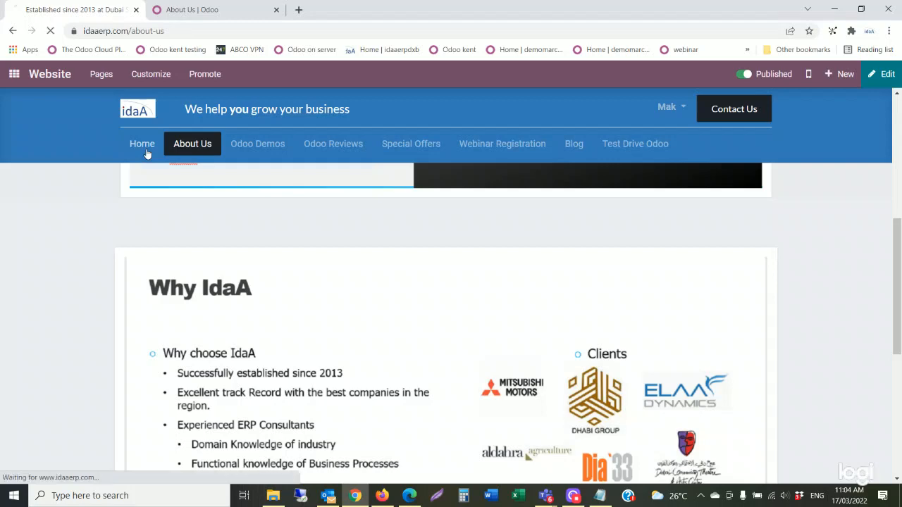
Scroll the home page down to the 'Deliver Global Software with local support' section.
scroll(424, 307, down, 3)
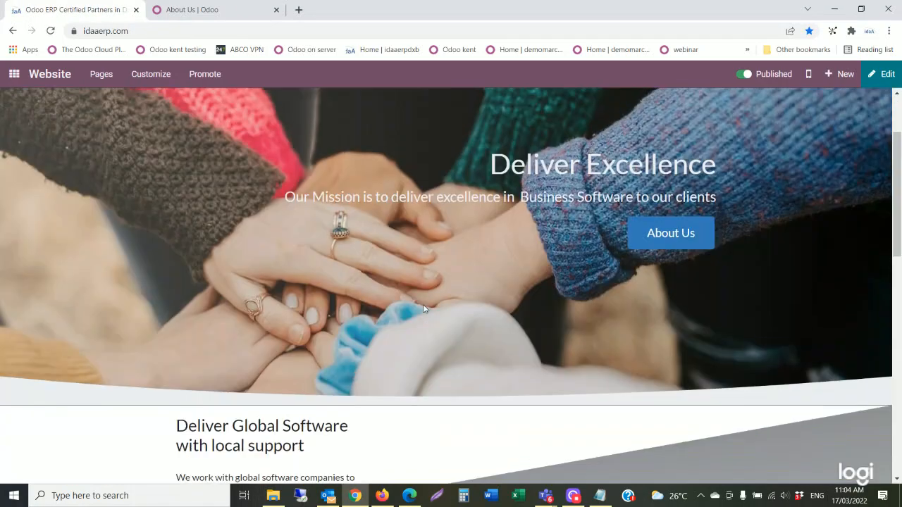
scroll(424, 307, down, 1)
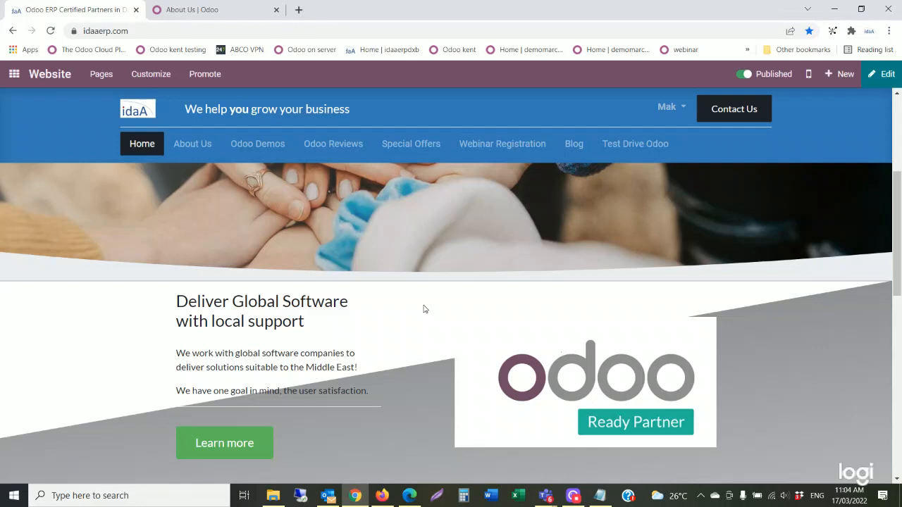
scroll(424, 308, down, 1)
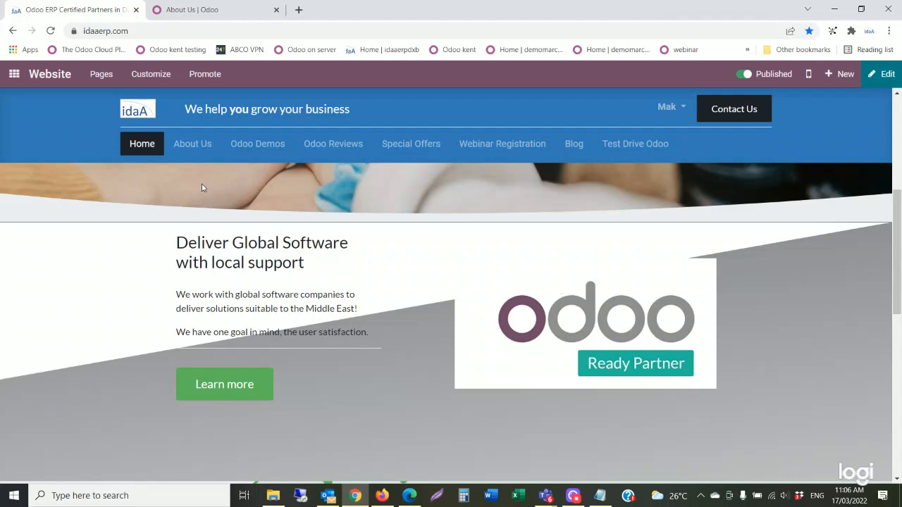
click(241, 17)
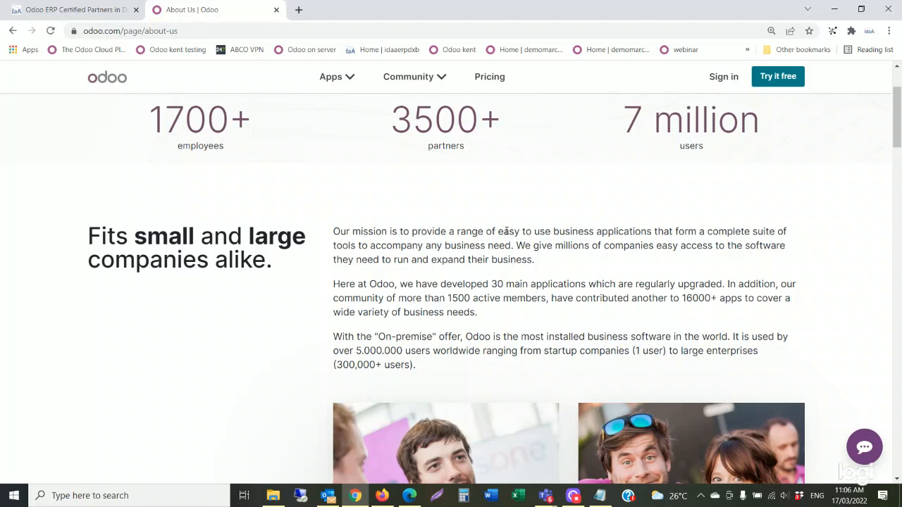
scroll(508, 231, down, 1)
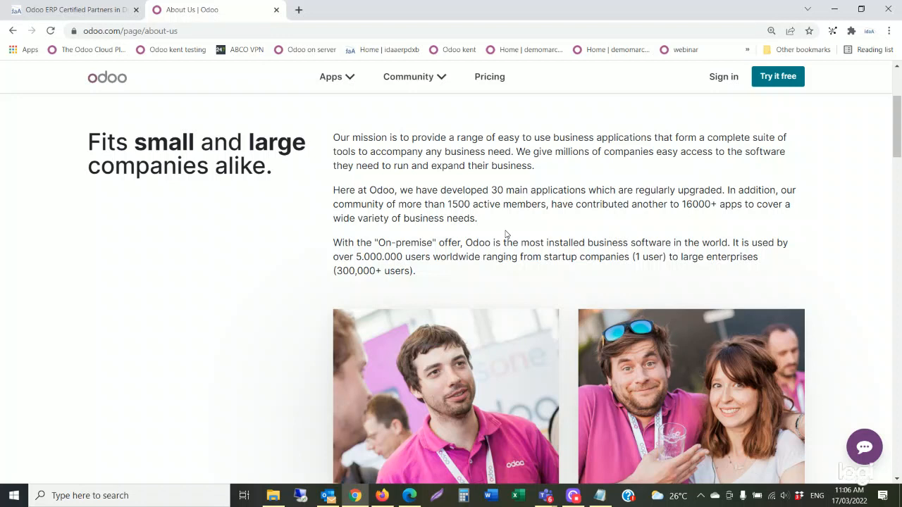
scroll(505, 234, down, 1)
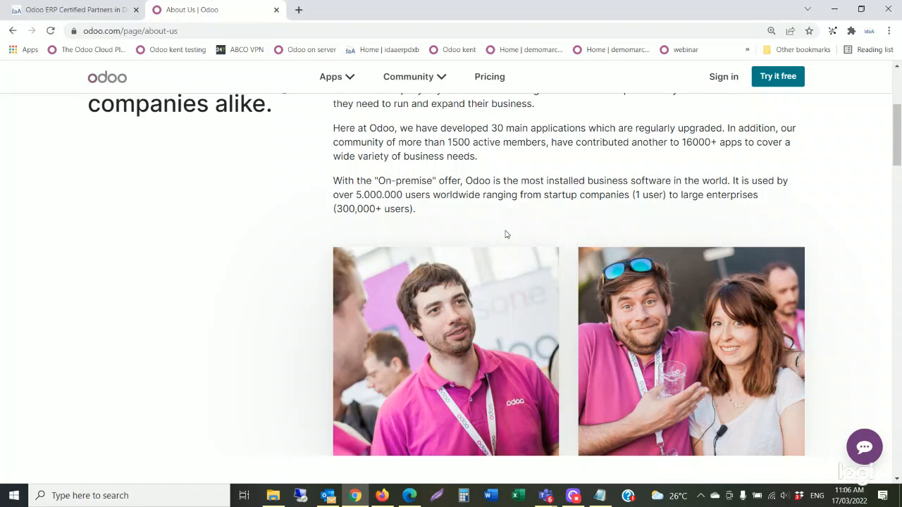
scroll(506, 234, down, 2)
scroll(505, 234, down, 2)
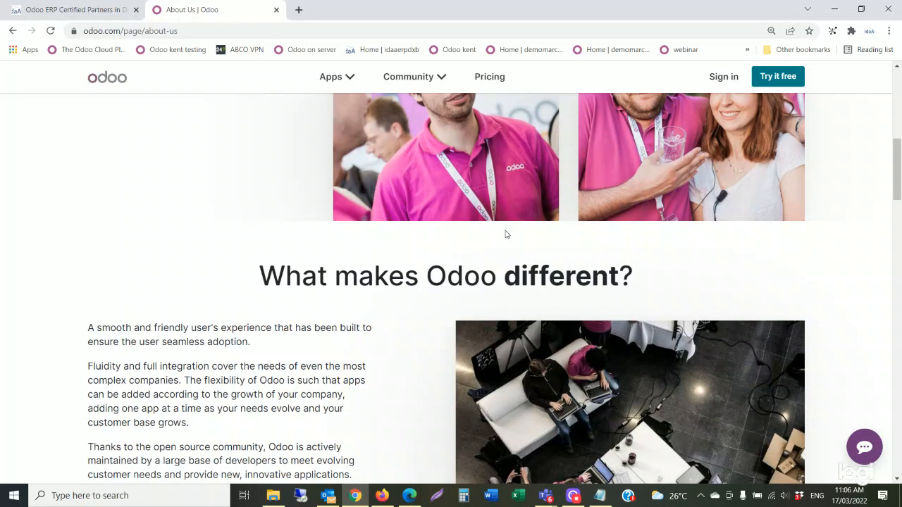
scroll(505, 234, down, 2)
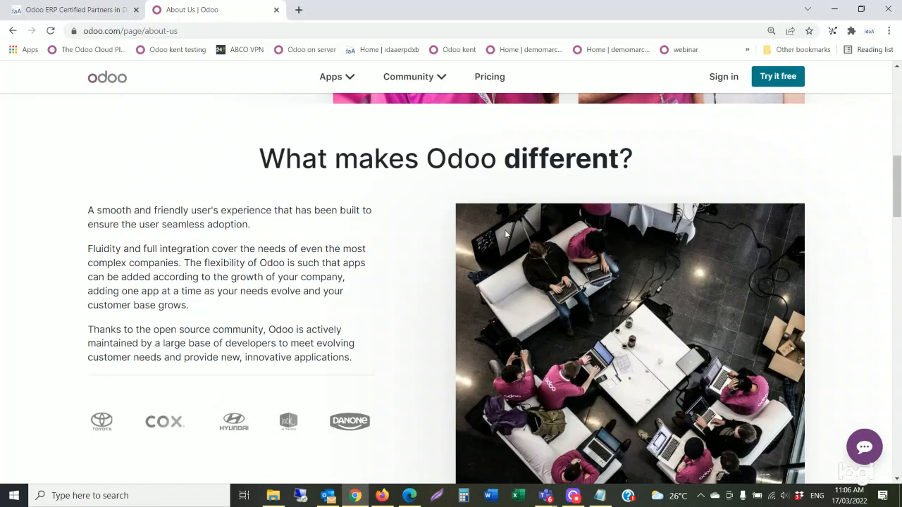
scroll(505, 234, down, 1)
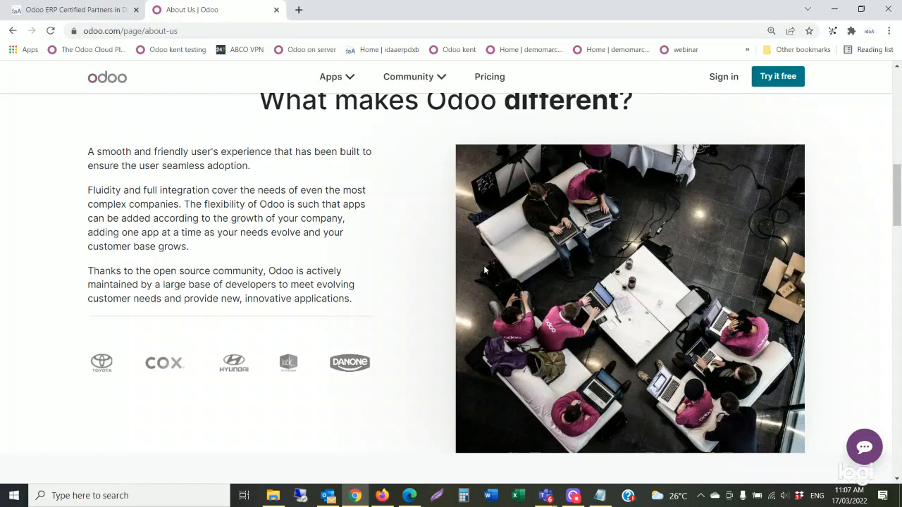
scroll(436, 273, down, 1)
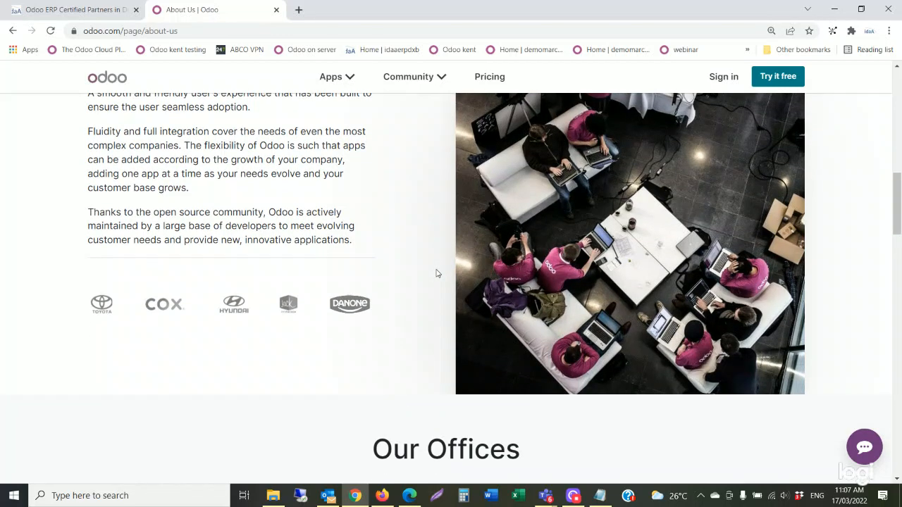
scroll(437, 273, up, 1)
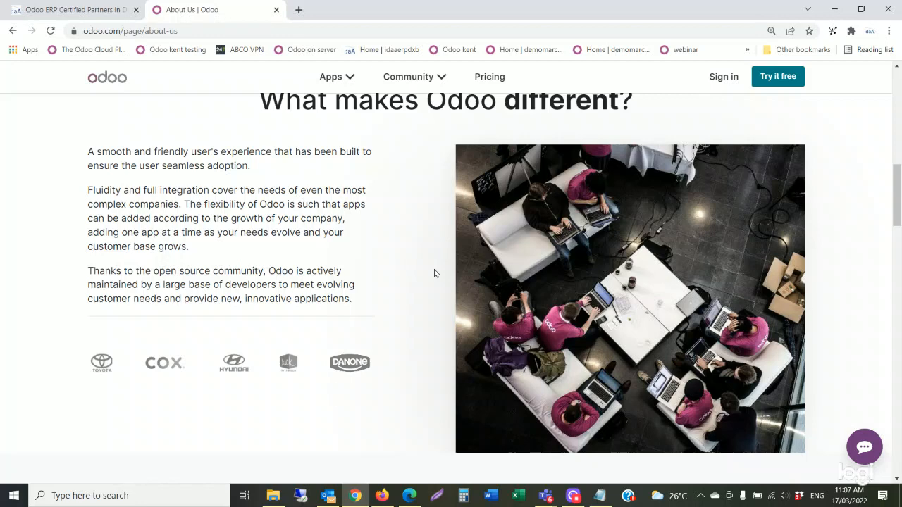
click(106, 13)
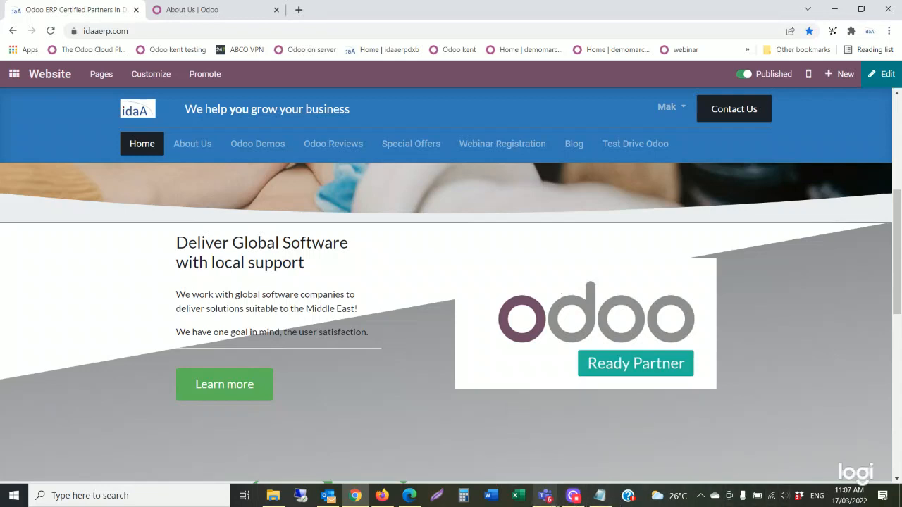
mouse_move(574, 502)
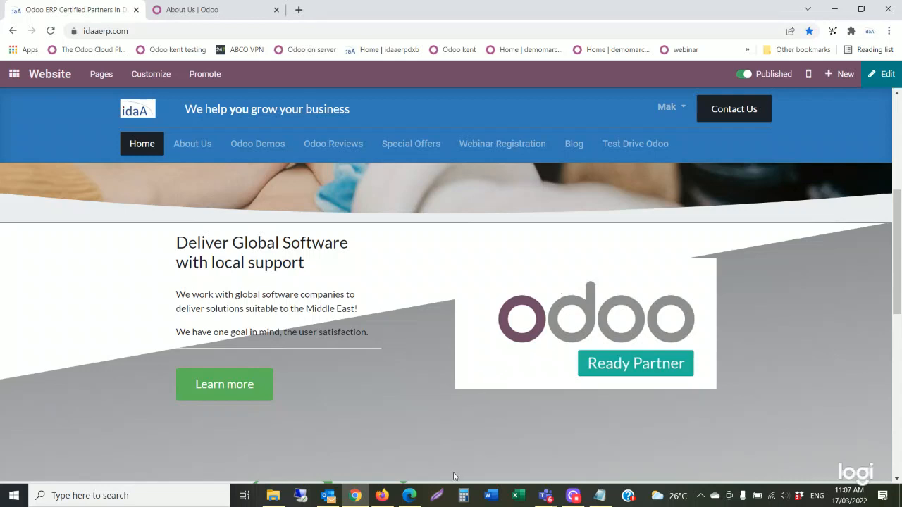
click(546, 496)
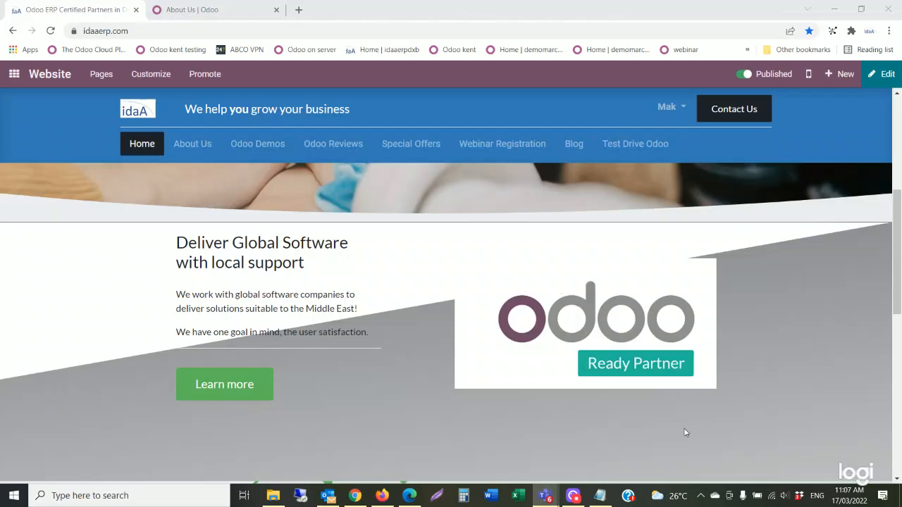
Admit the waiting guest from the lobby into the Teams meeting and minimise the window.
click(827, 427)
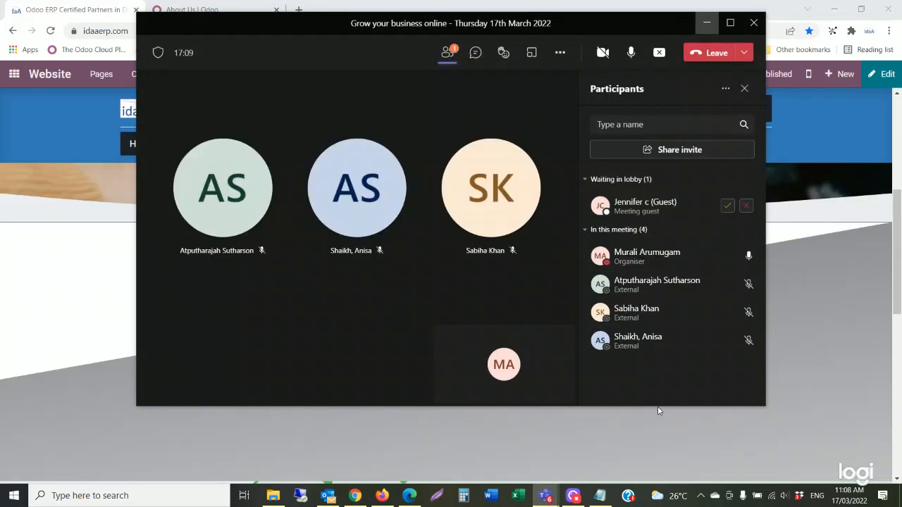
click(727, 206)
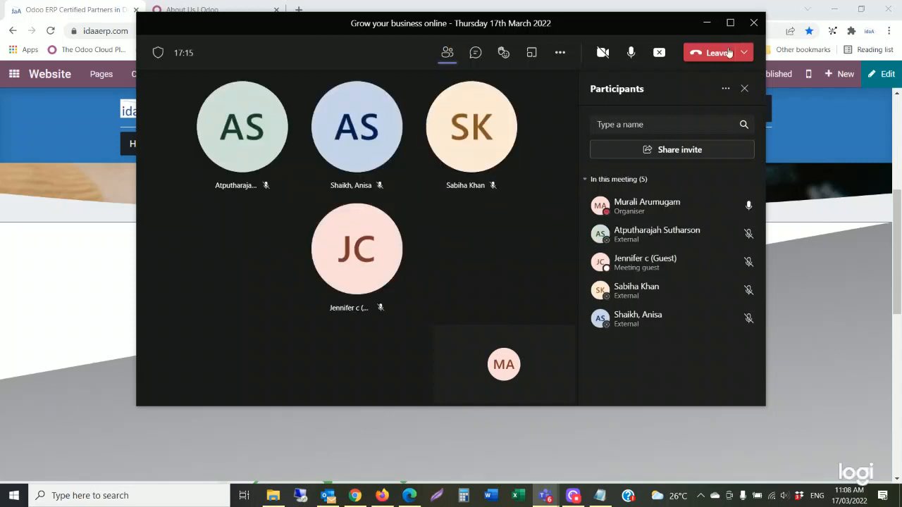
click(707, 26)
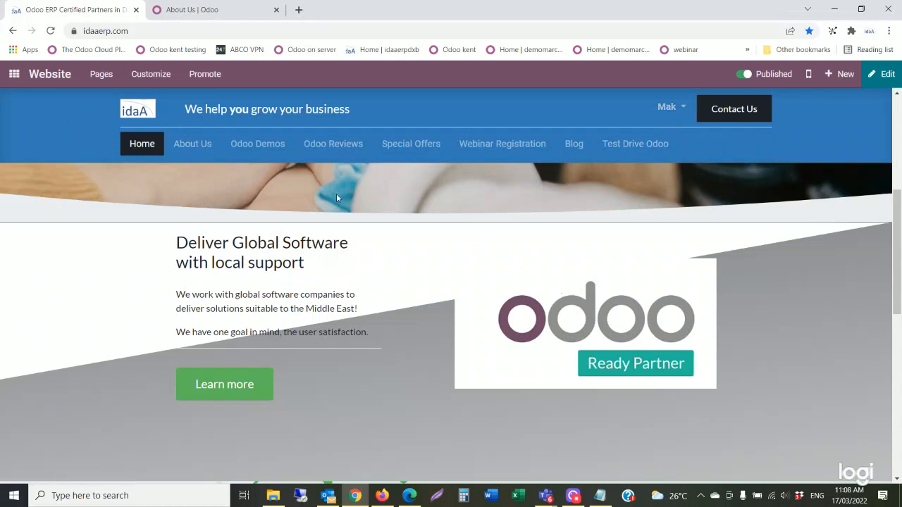
click(14, 75)
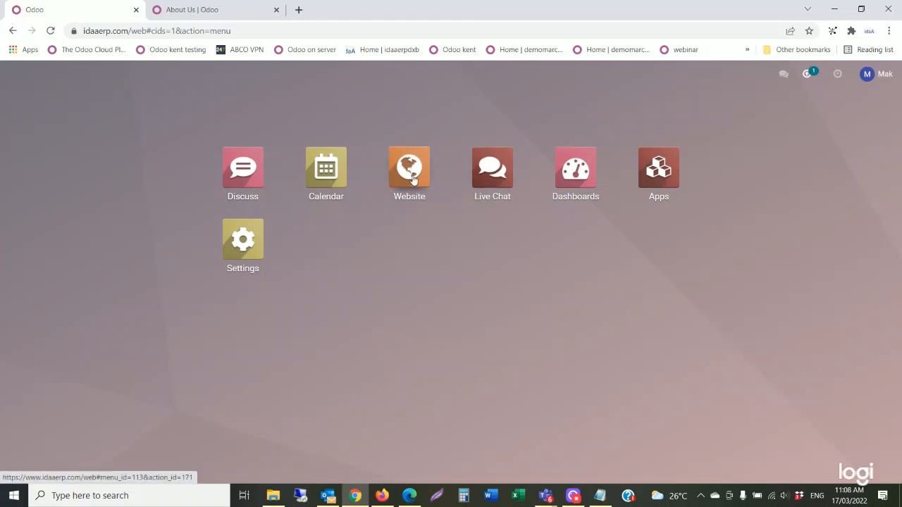
click(413, 180)
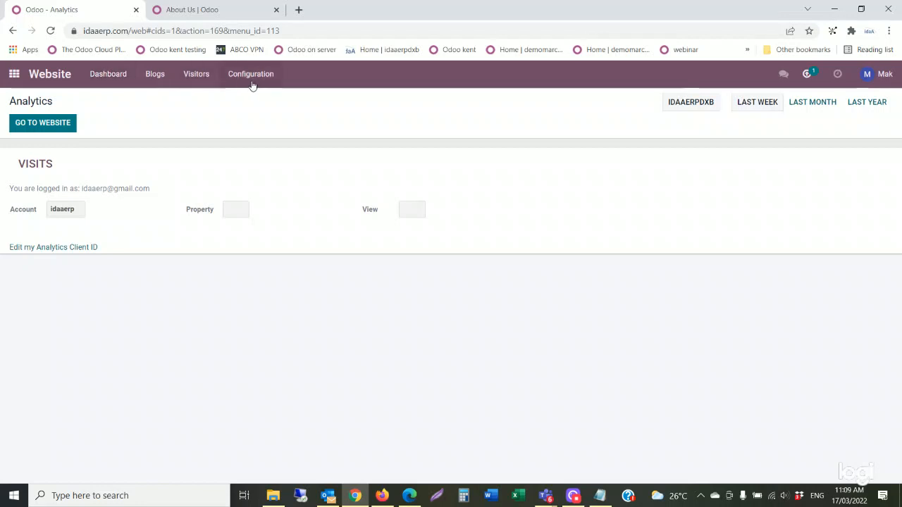
click(43, 124)
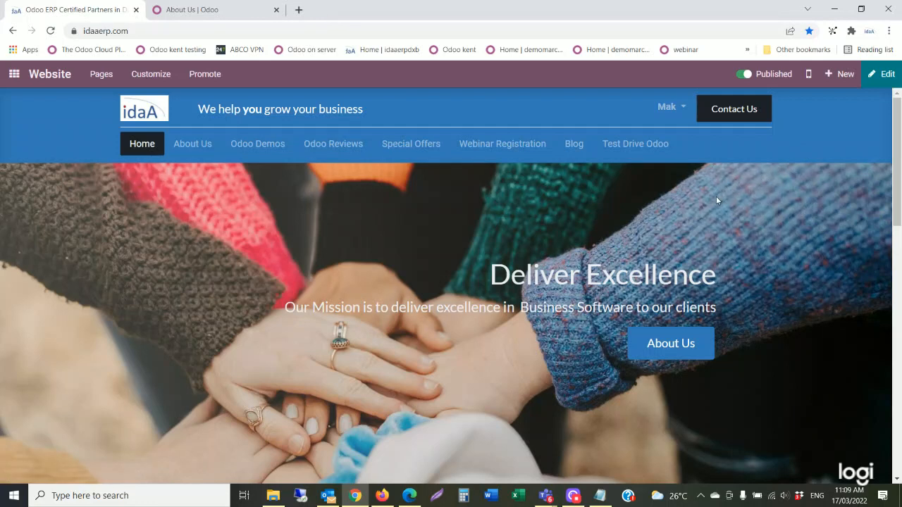
Load the demo14mar2022 demo website in a new browser tab.
click(299, 10)
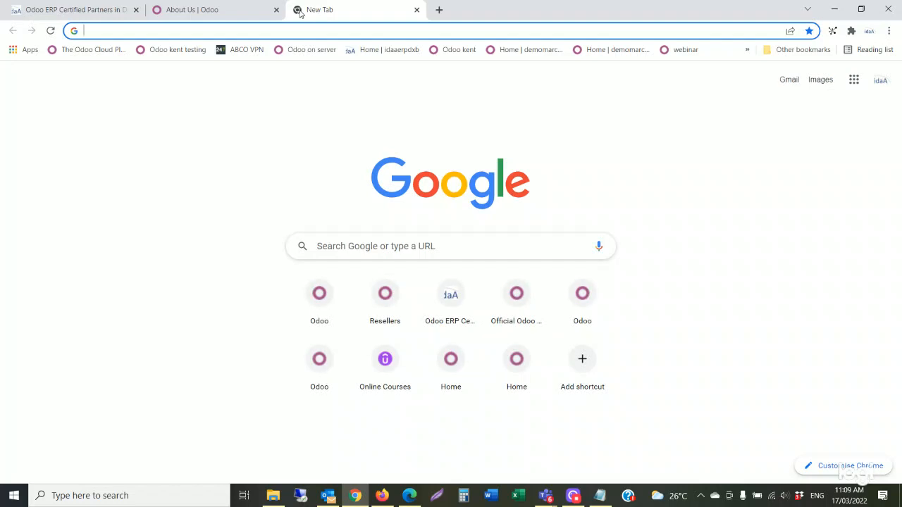
click(688, 53)
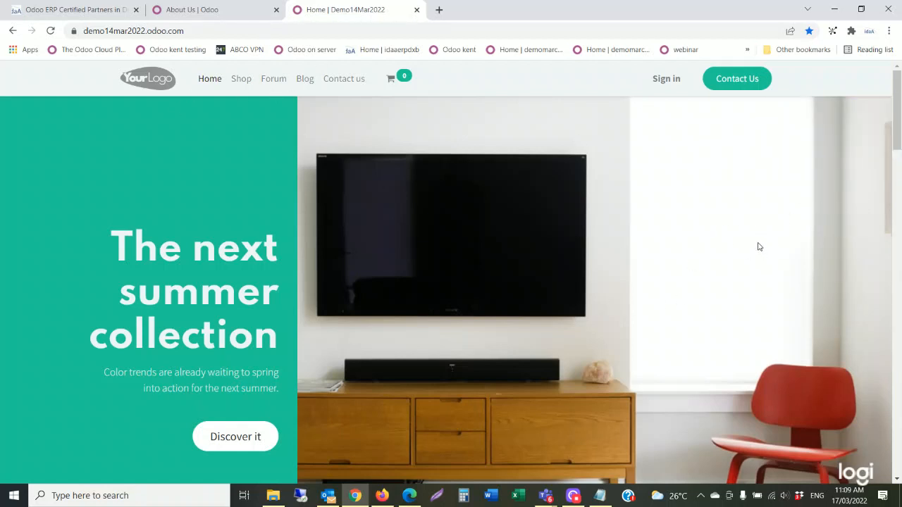
scroll(759, 246, down, 1)
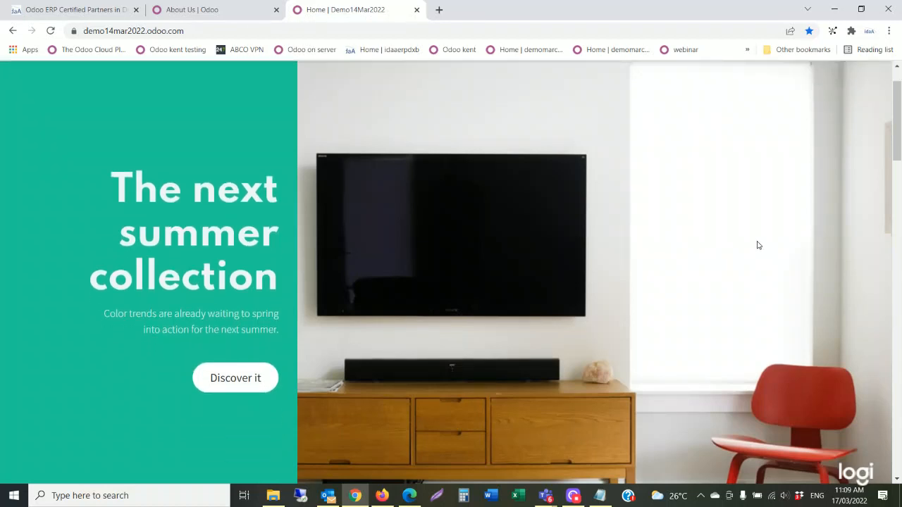
scroll(755, 239, up, 1)
scroll(755, 238, up, 1)
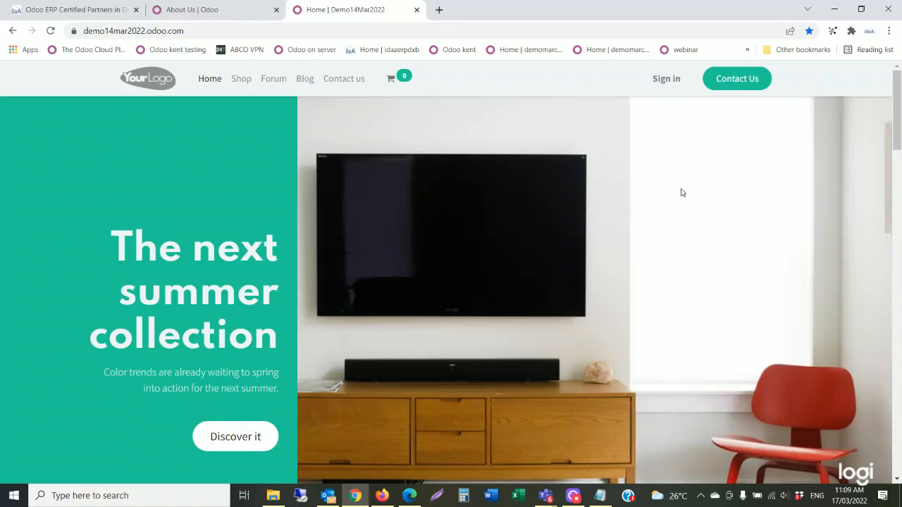
Reload the home page, review it top to bottom, then bring the Odoo Firefox window forward.
click(209, 86)
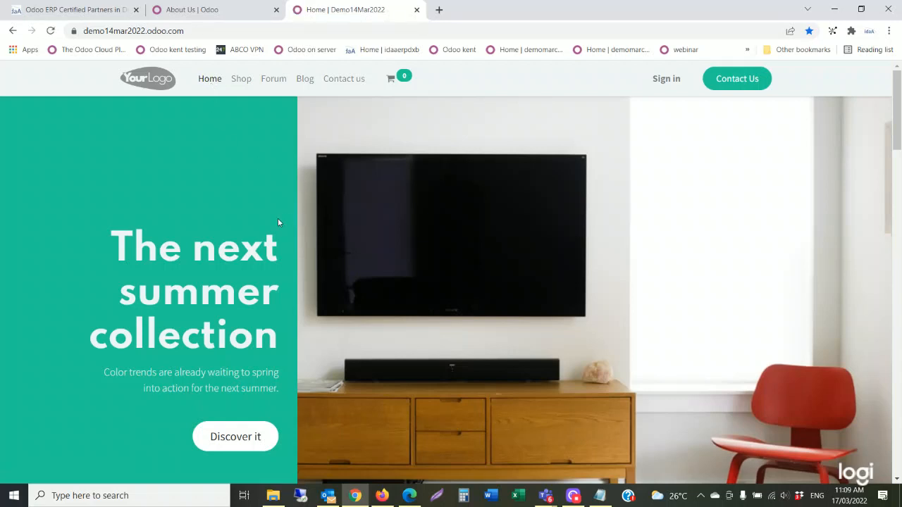
scroll(277, 218, down, 3)
scroll(277, 222, down, 5)
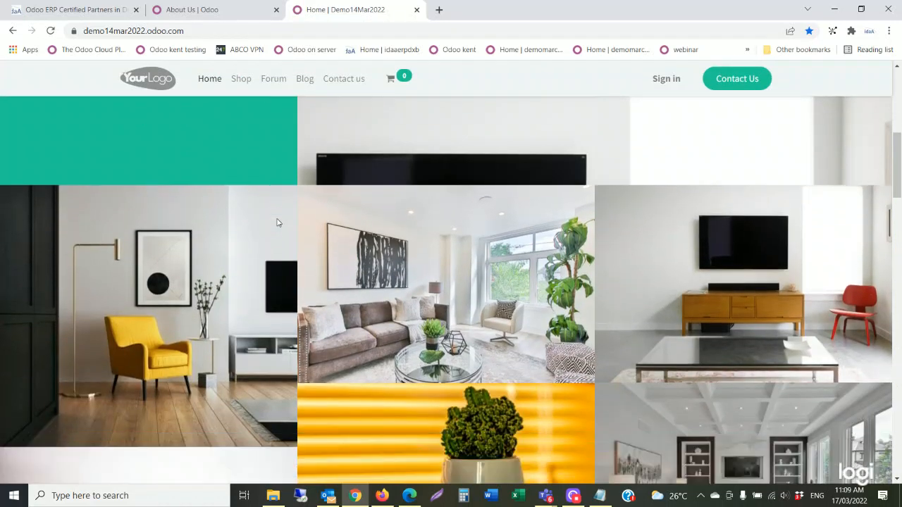
scroll(277, 222, down, 8)
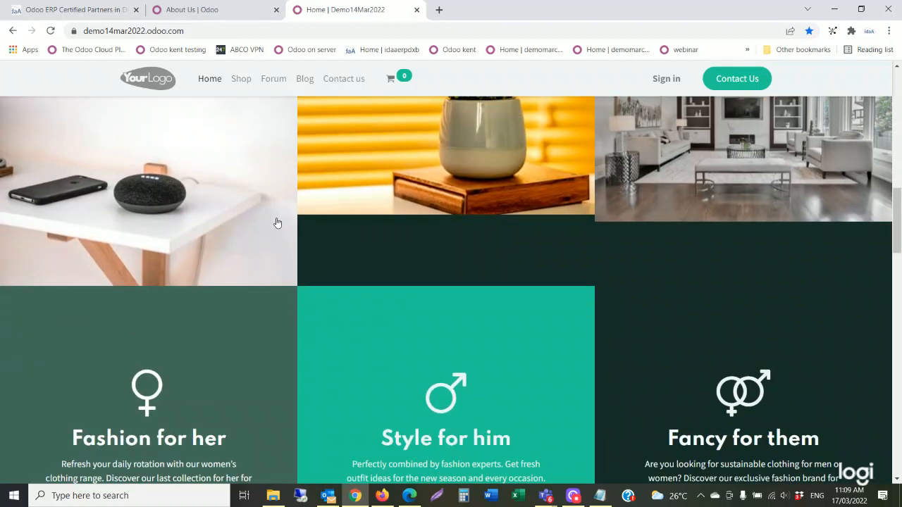
scroll(276, 222, down, 5)
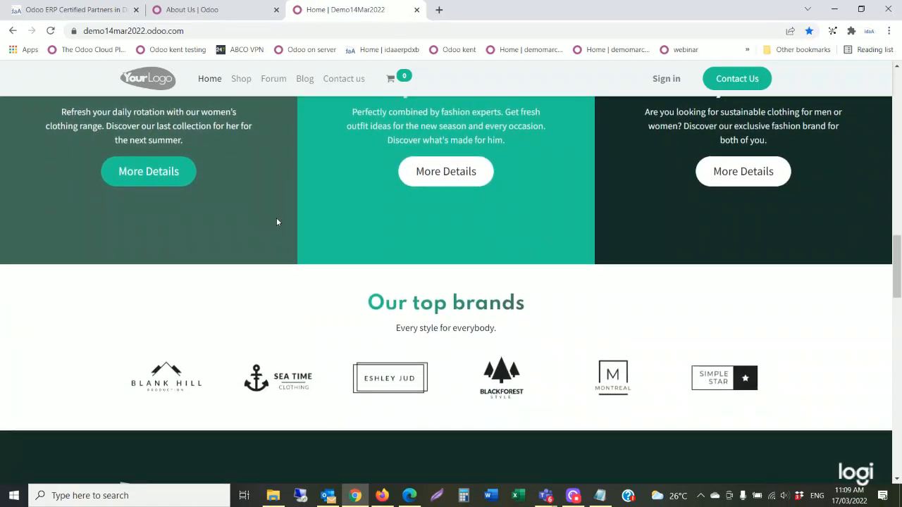
scroll(277, 222, down, 3)
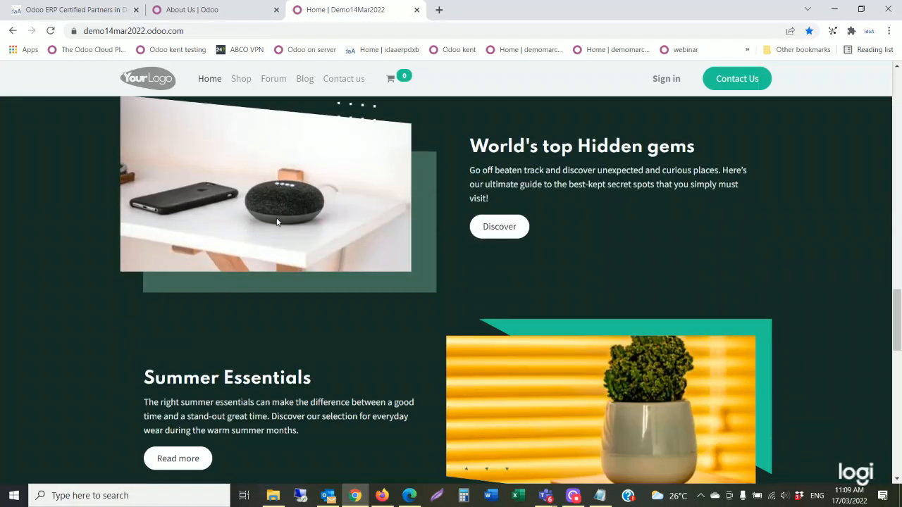
scroll(276, 221, down, 2)
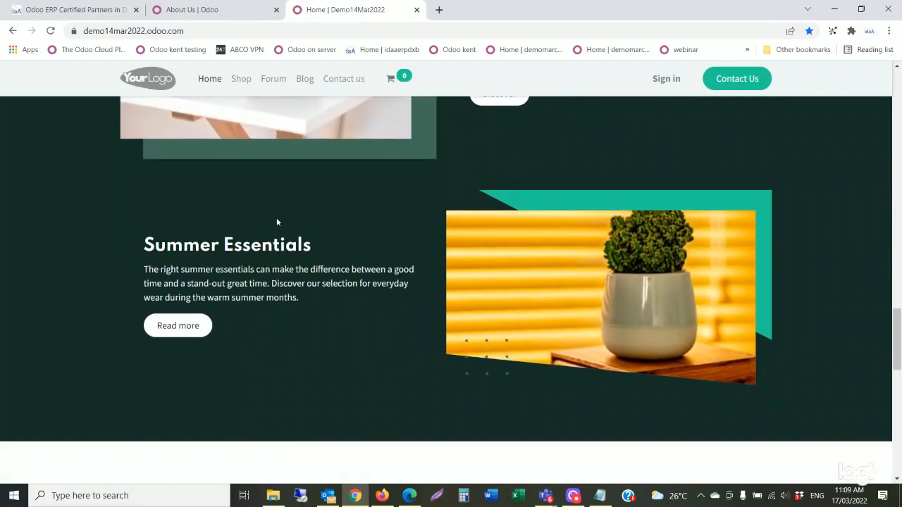
scroll(277, 222, down, 2)
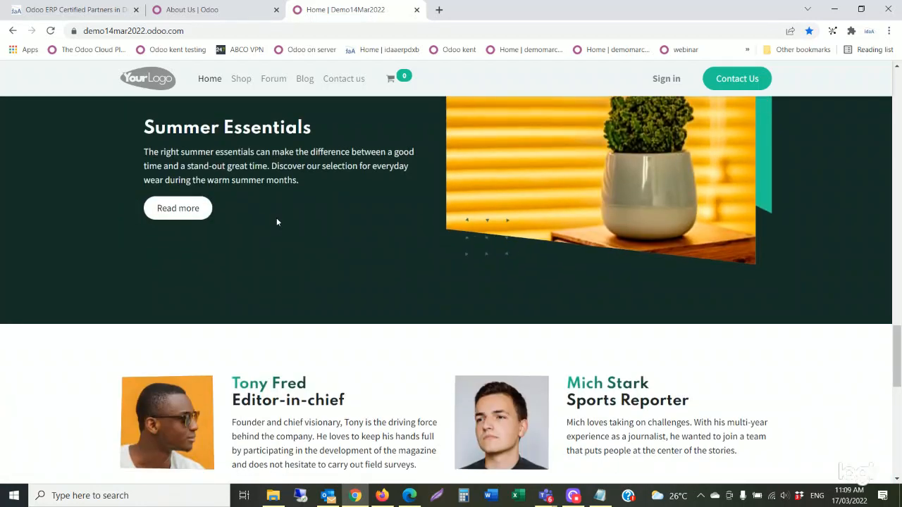
scroll(276, 222, down, 2)
scroll(277, 222, down, 6)
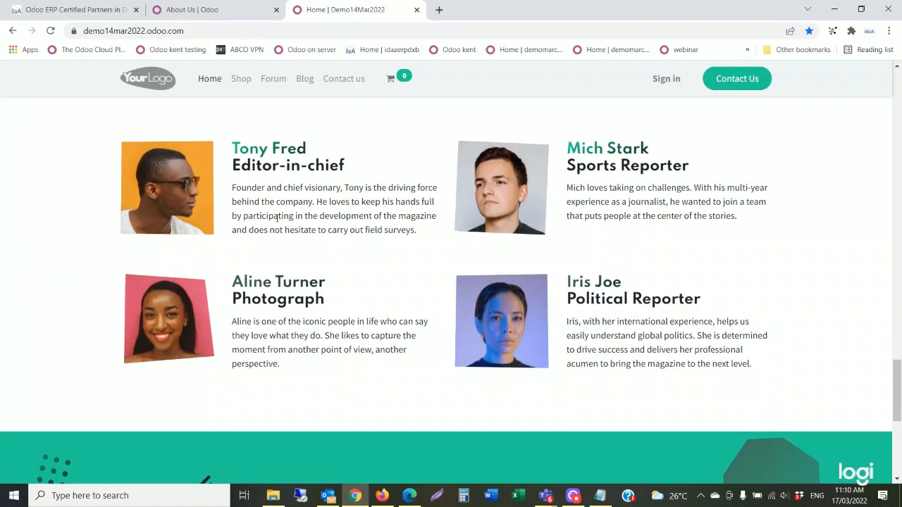
scroll(277, 222, up, 12)
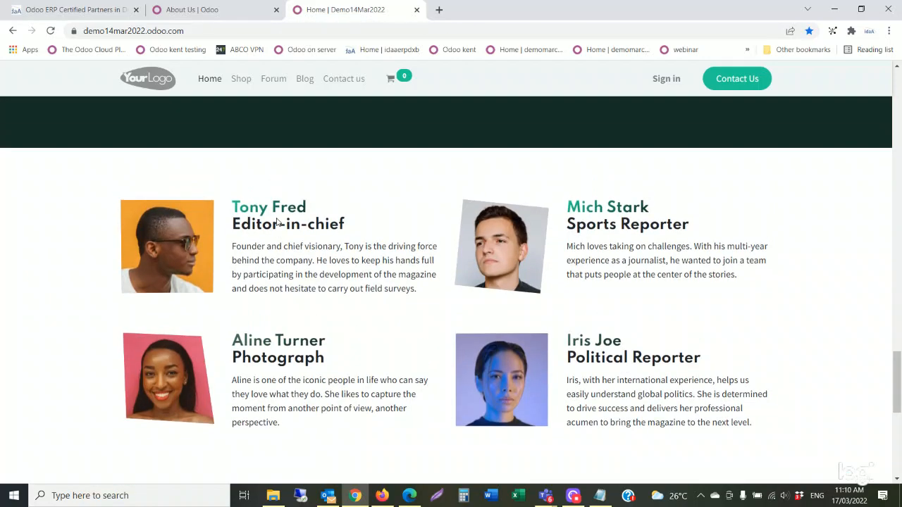
scroll(277, 222, up, 15)
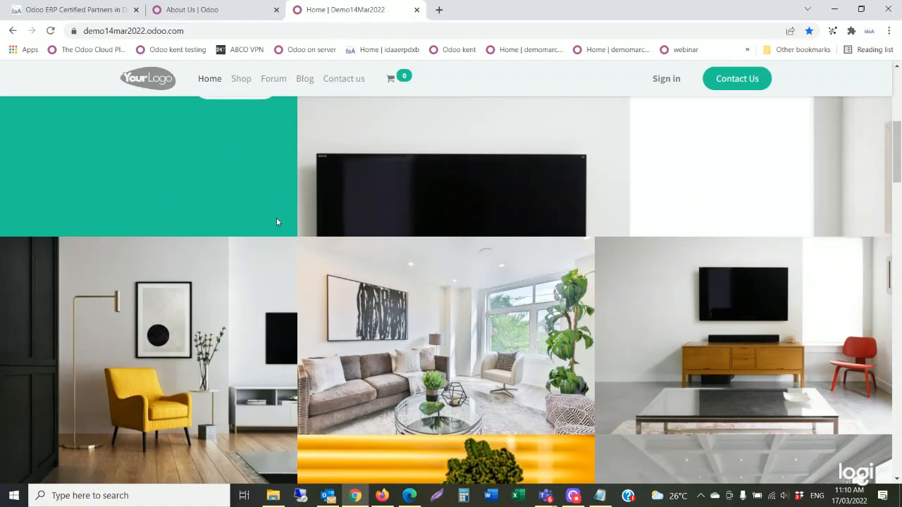
scroll(277, 218, up, 3)
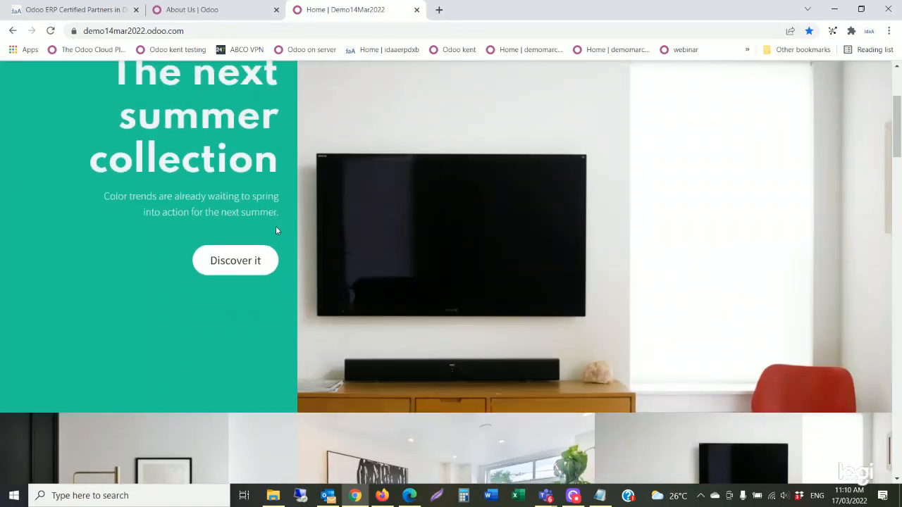
scroll(276, 228, up, 3)
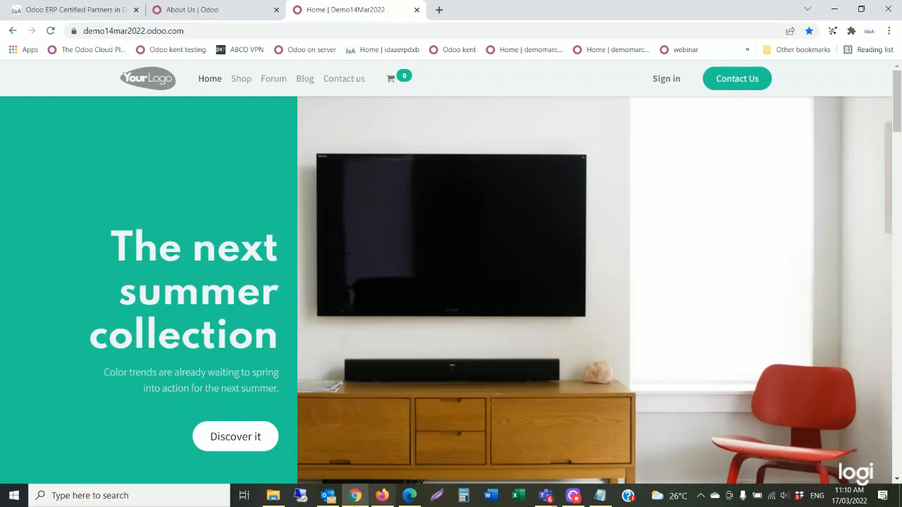
click(381, 458)
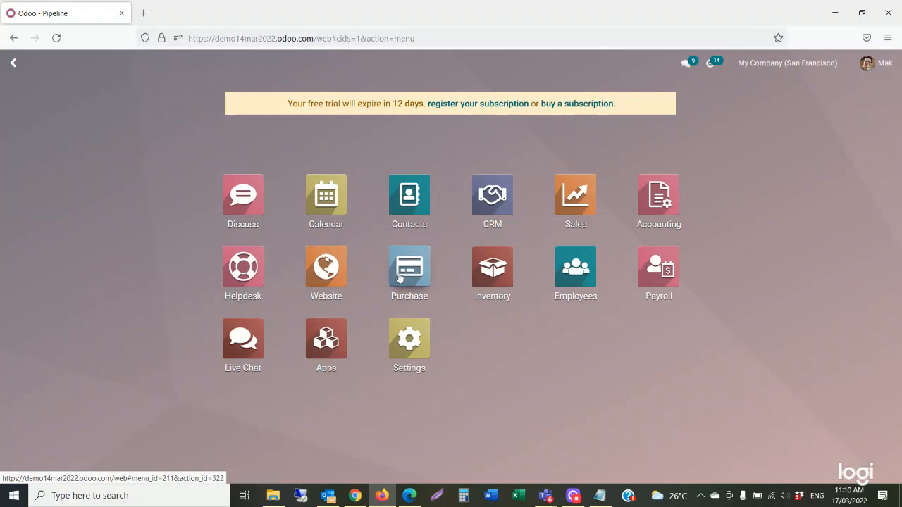
Open the Website app and go to the live demo14mar2022 website.
click(337, 278)
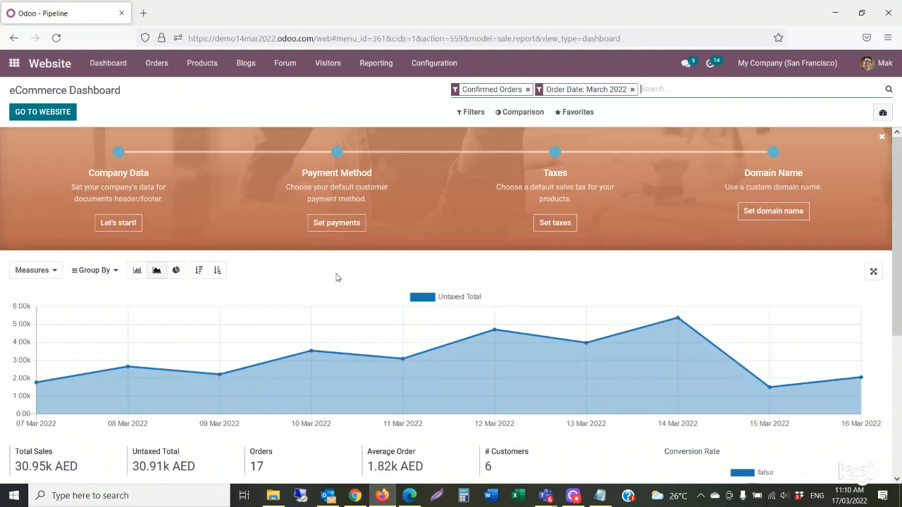
click(51, 116)
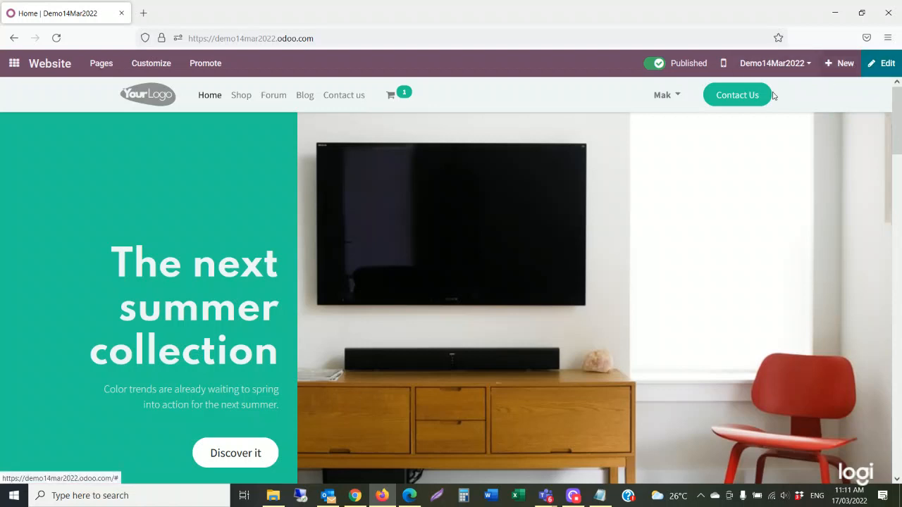
Create a new page titled 'Ramdan Kareem', added to the site menu.
click(829, 67)
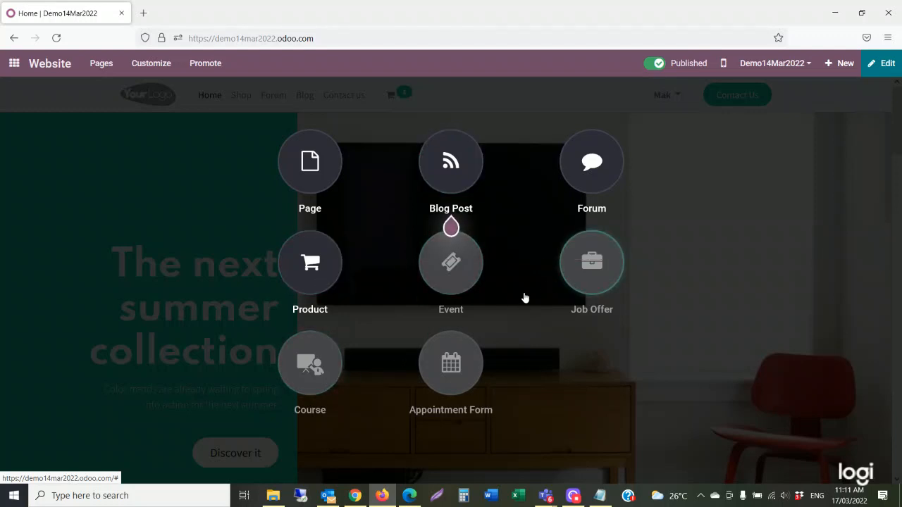
click(310, 164)
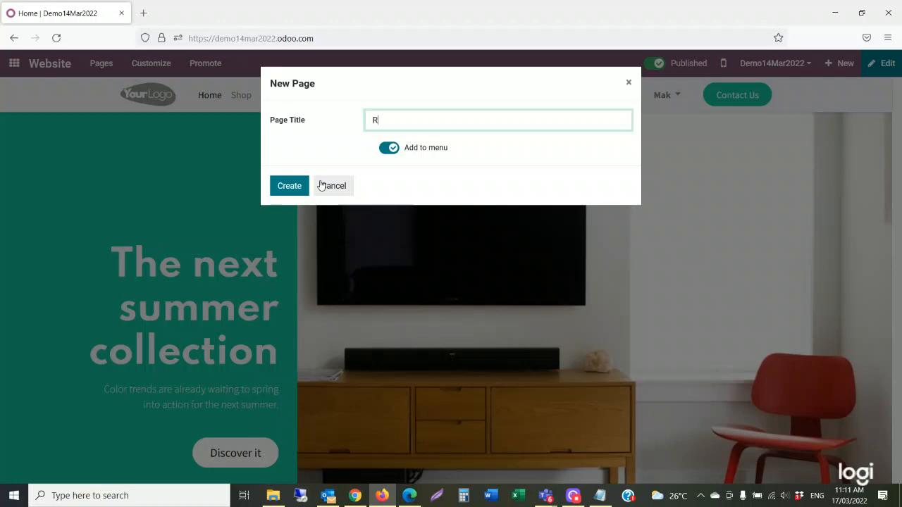
text(Ramdan Kareem)
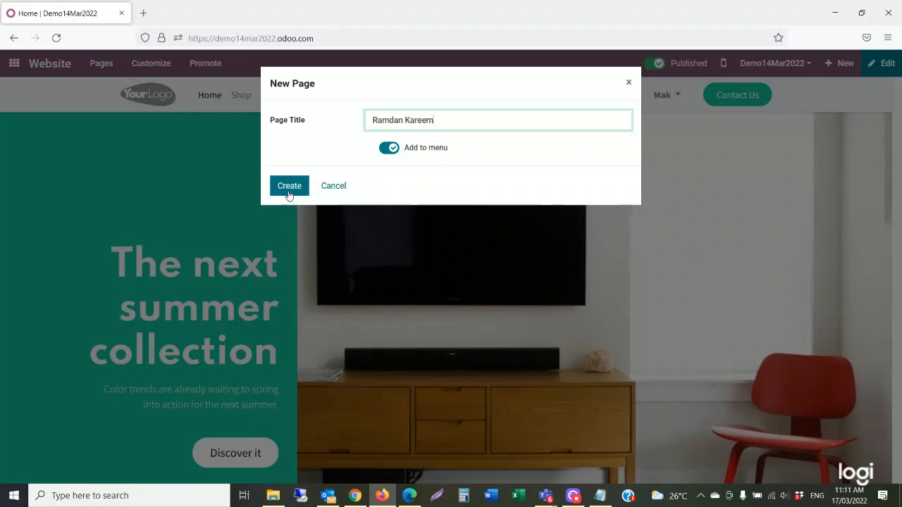
click(288, 187)
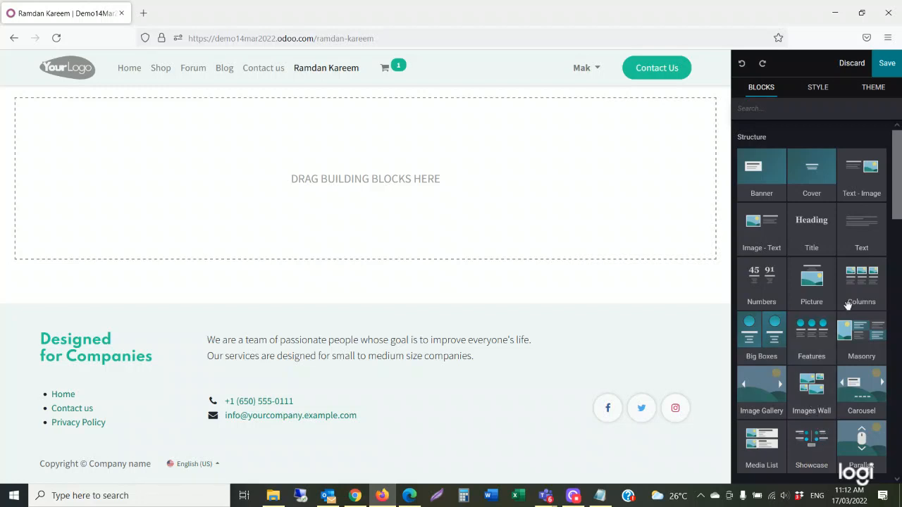
Add a Text - Image section headed 'Ramadan Corner' reading 'We wish you Ramadan Kareem'.
drag(864, 182, 510, 219)
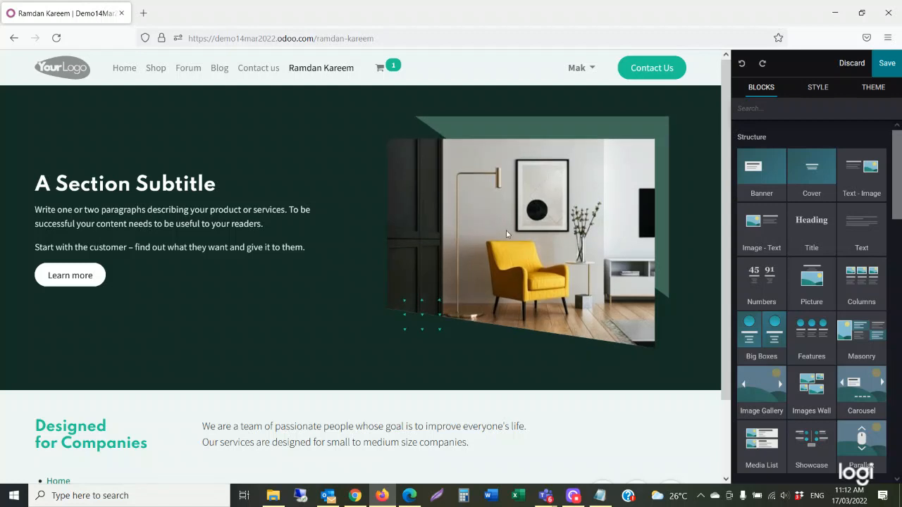
triple_click(176, 186)
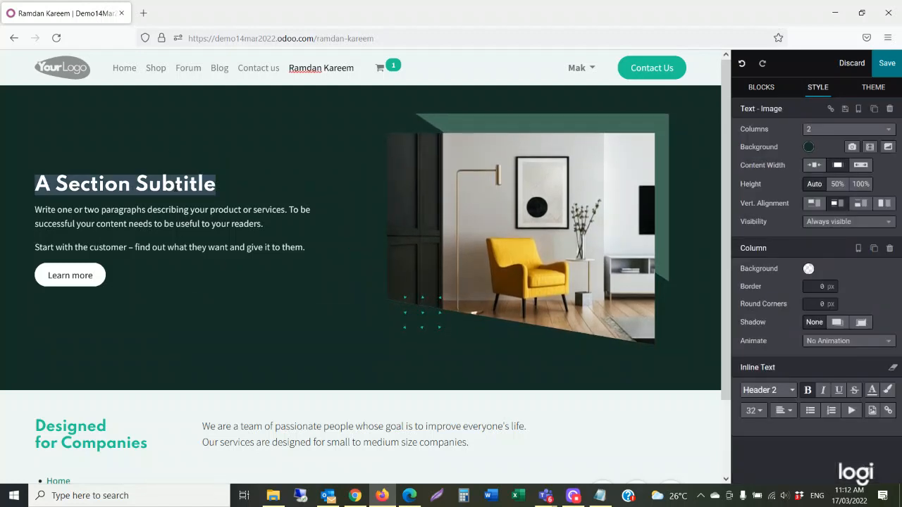
text(Ramada)
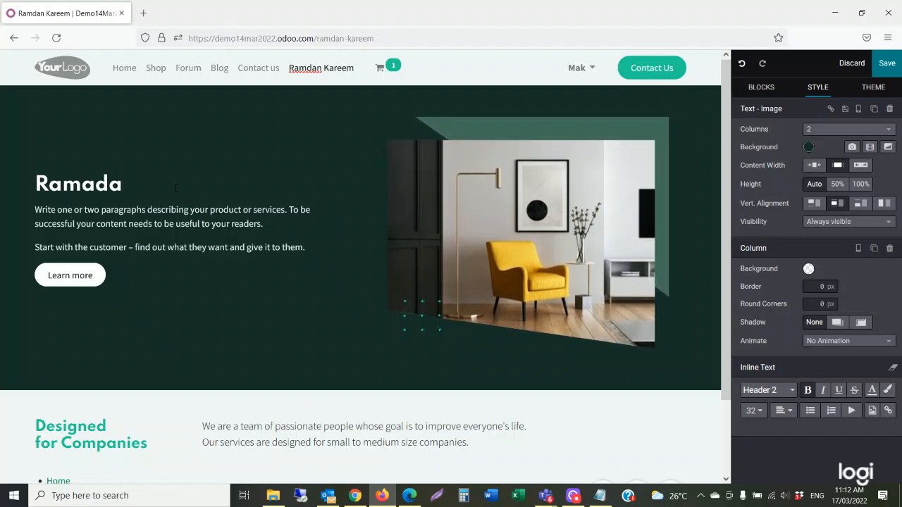
text(n Corner)
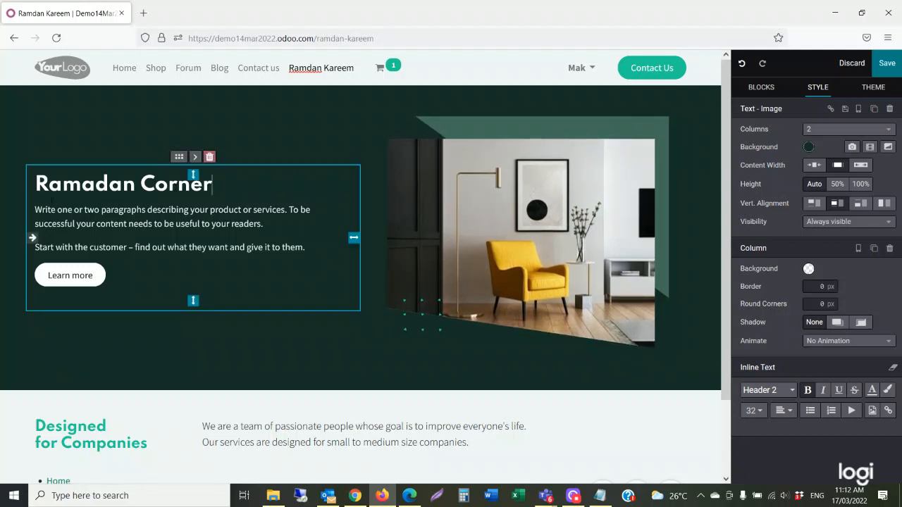
triple_click(42, 216)
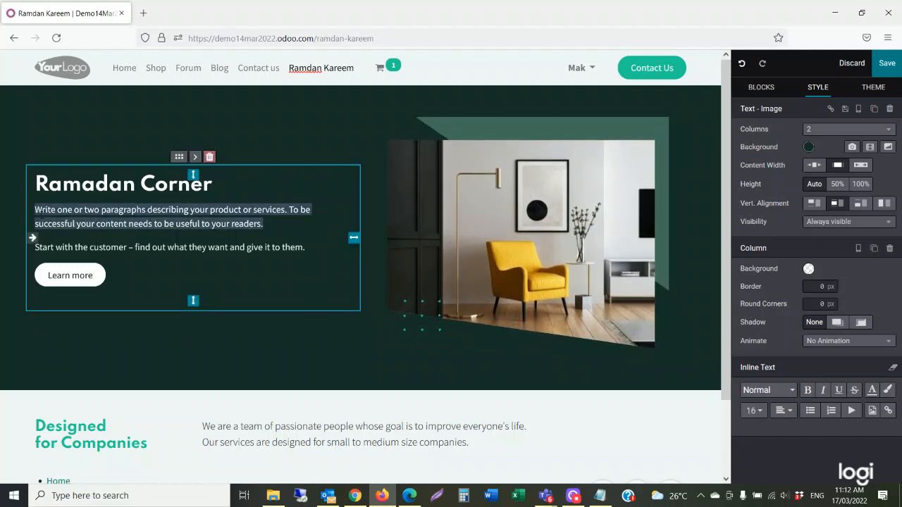
text(W)
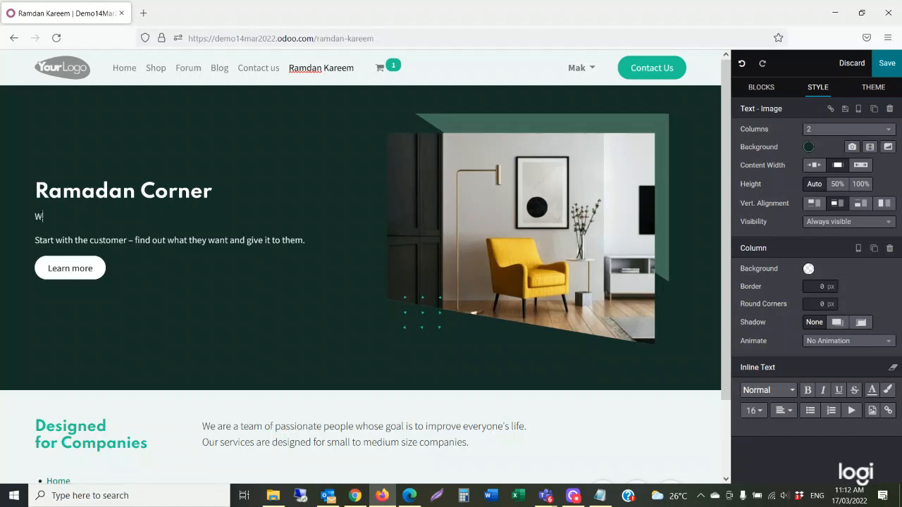
text(e wish)
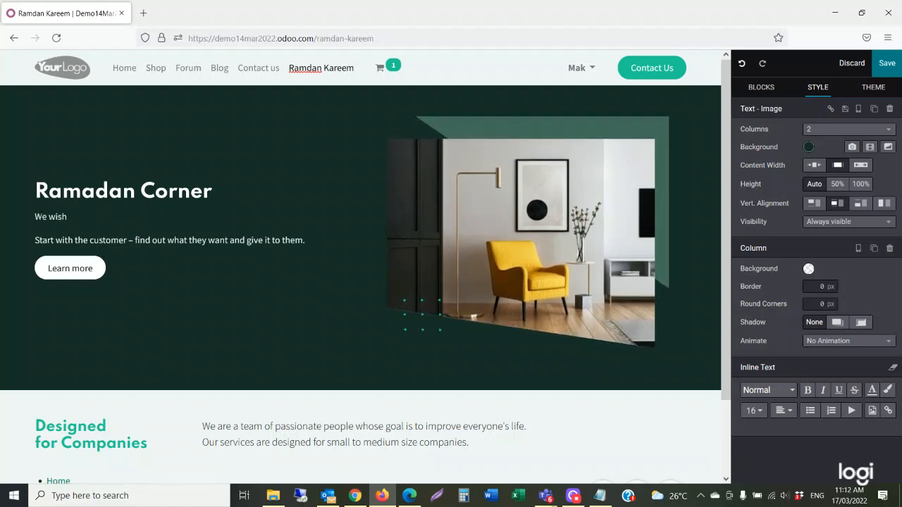
text( you Rama)
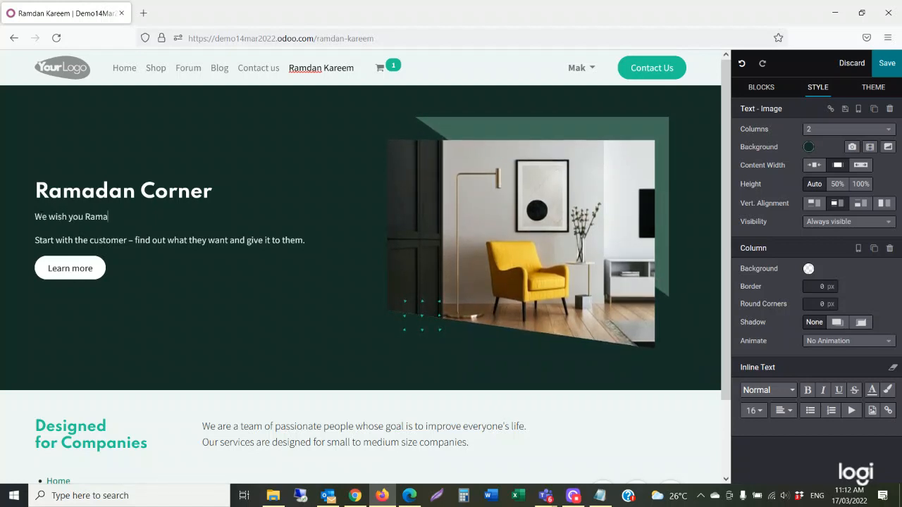
text(dan Kareem)
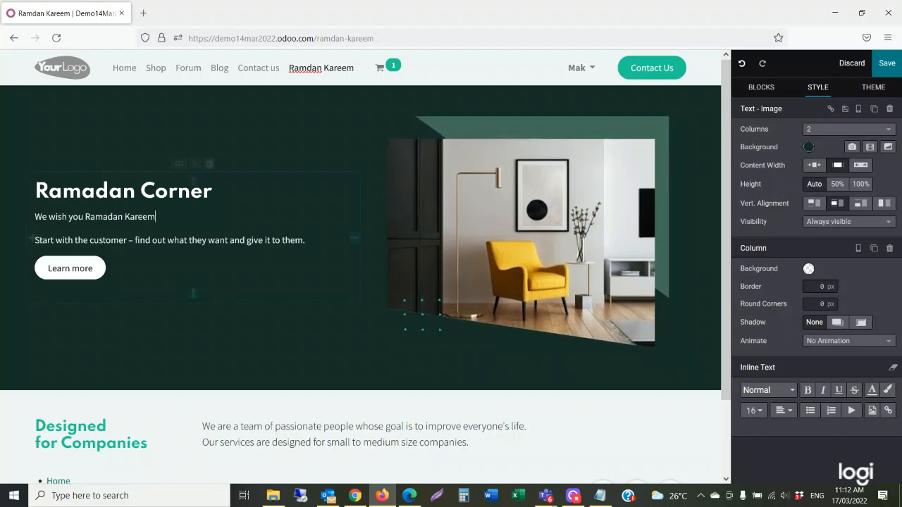
click(581, 220)
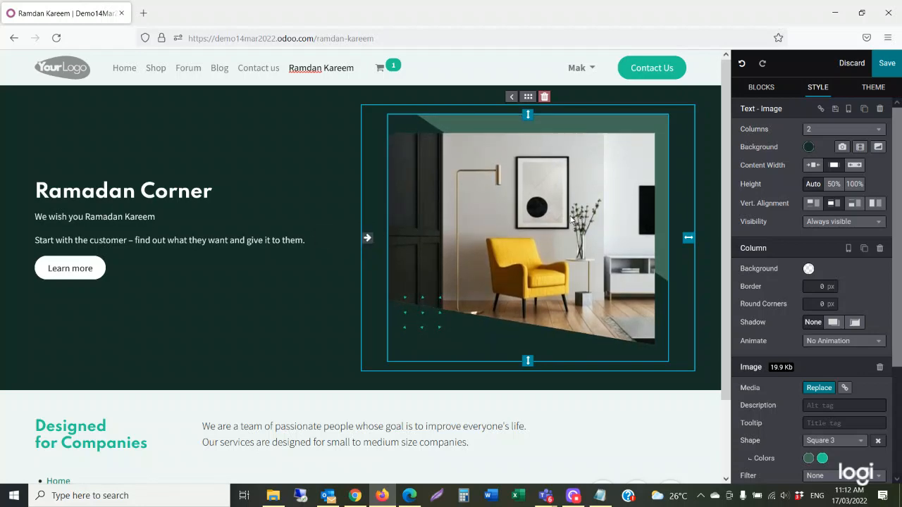
Replace the section's default chair photo with the pink lantern image.
double_click(538, 199)
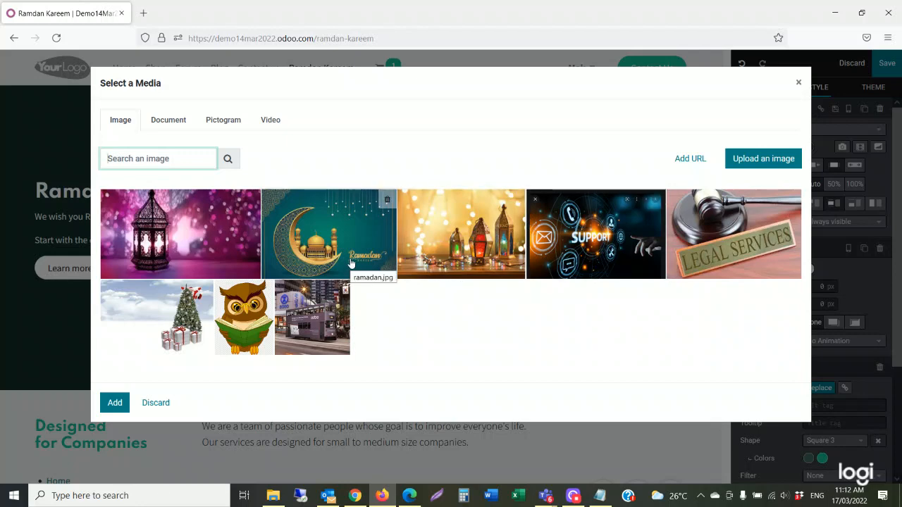
click(215, 256)
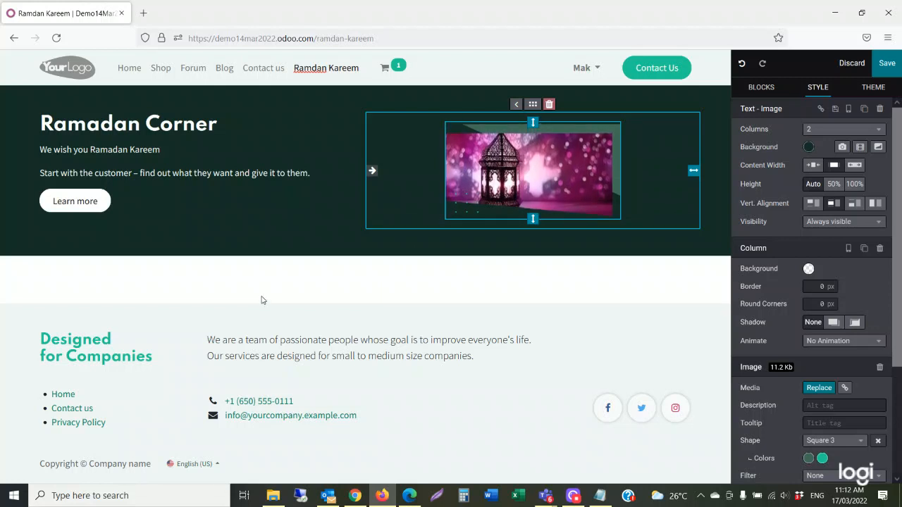
click(262, 299)
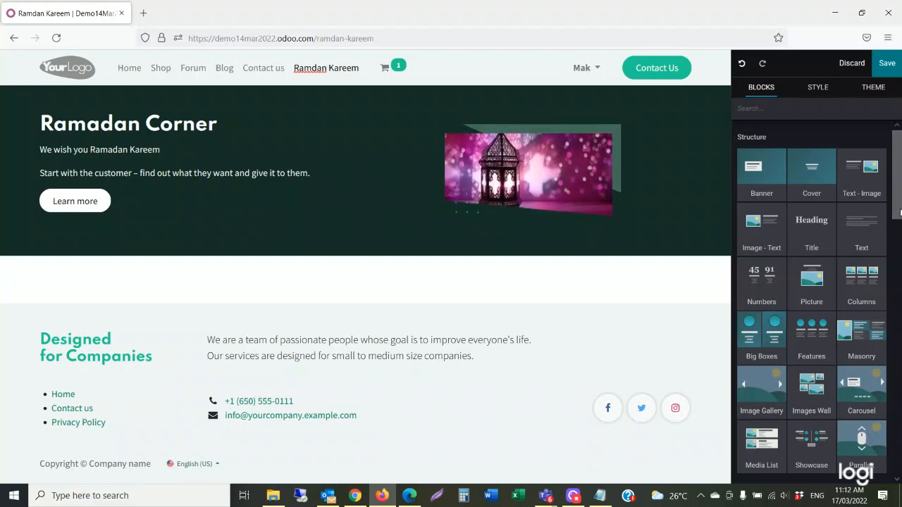
Add a Products carousel of Legal Services items below the Ramadan Corner banner.
drag(899, 212, 900, 255)
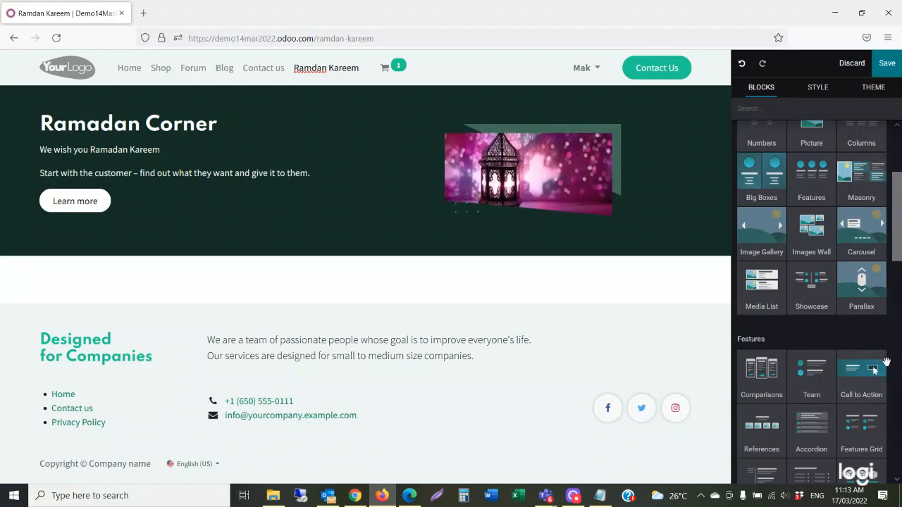
scroll(851, 397, down, 1)
scroll(850, 397, down, 4)
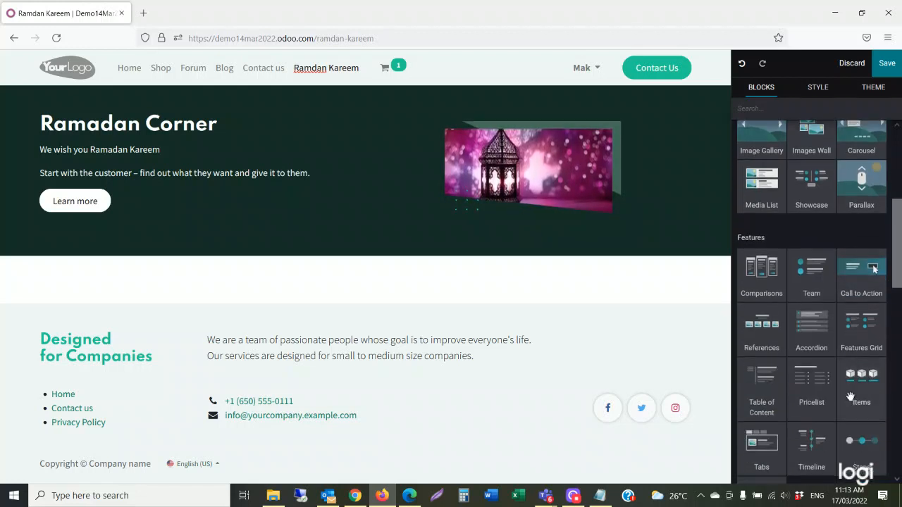
scroll(850, 398, down, 2)
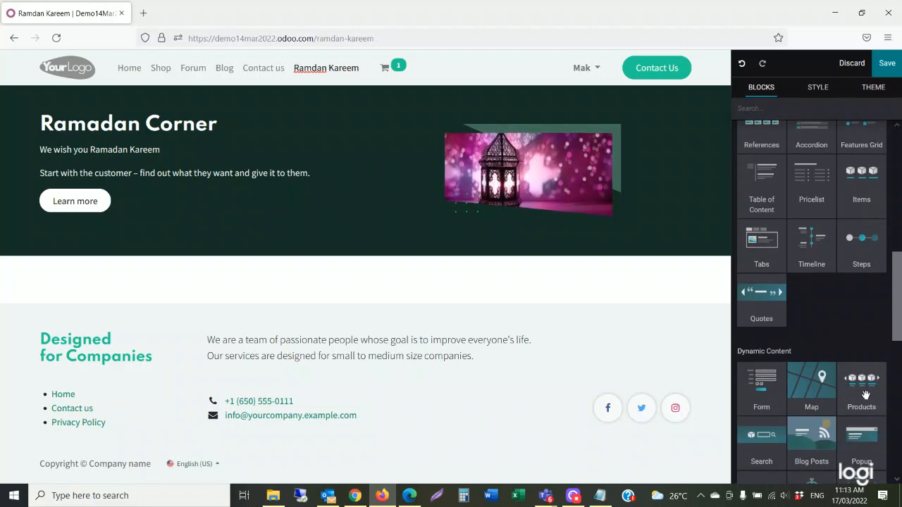
drag(863, 393, 258, 325)
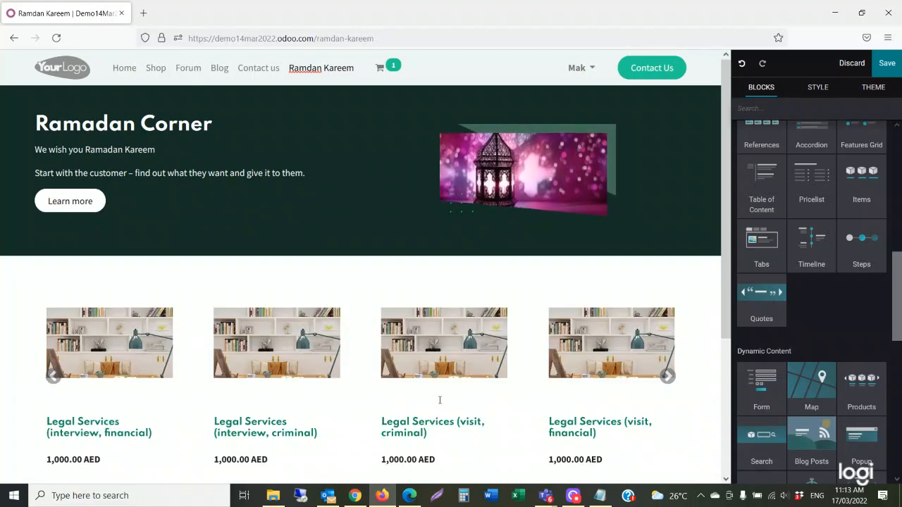
Add a row of category tiles (Furniture, Clothes, Books and more) to the page.
scroll(440, 400, down, 2)
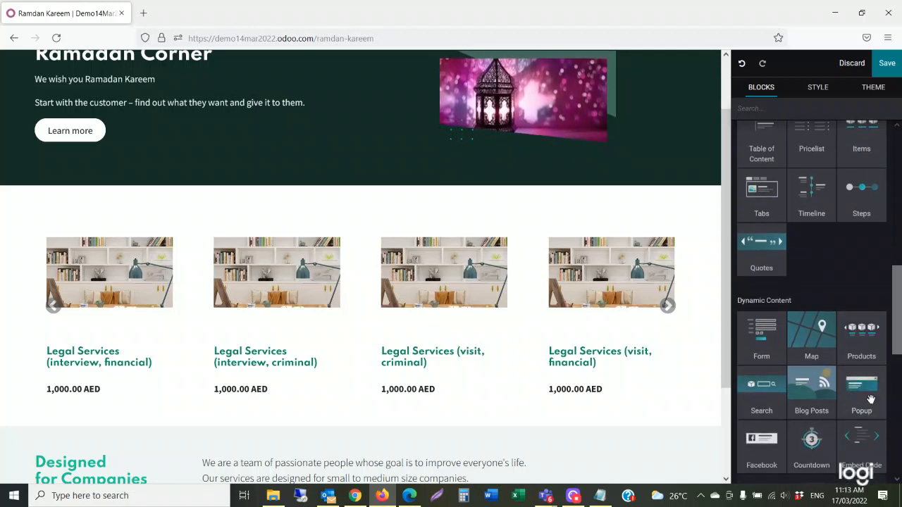
scroll(803, 408, down, 1)
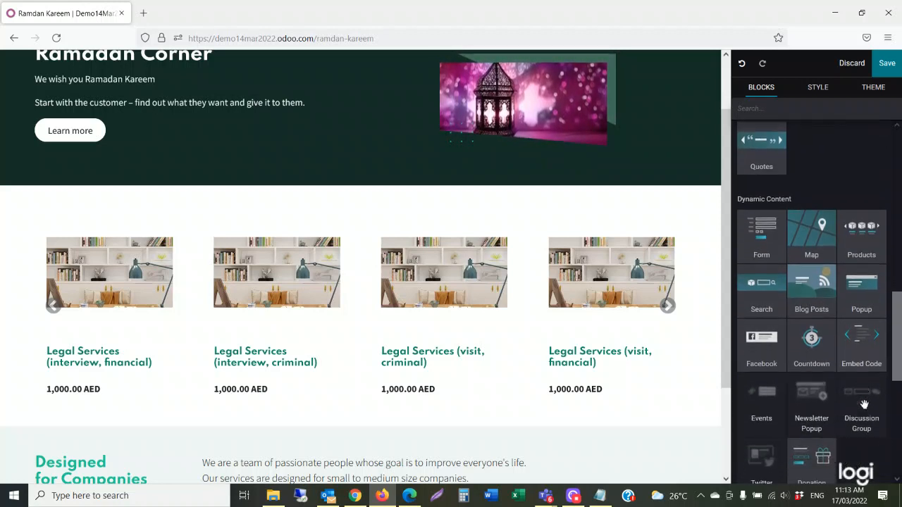
scroll(864, 408, down, 1)
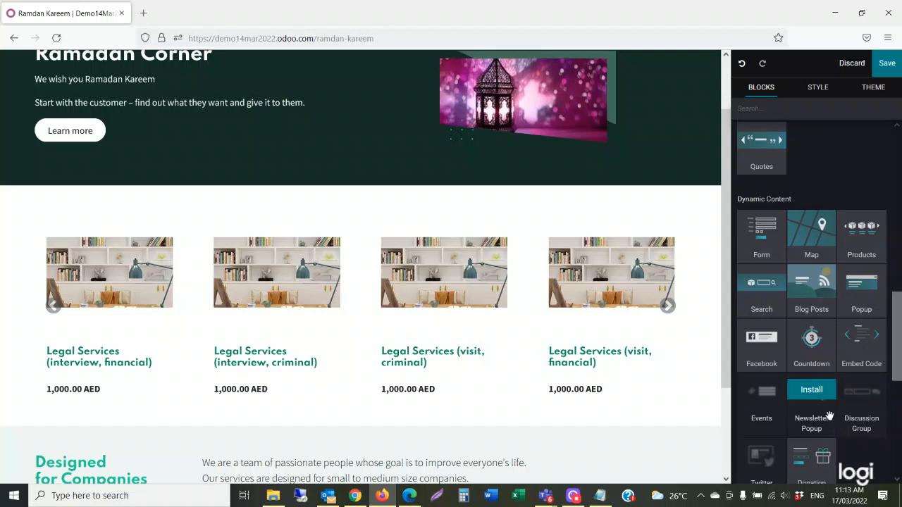
scroll(829, 416, down, 1)
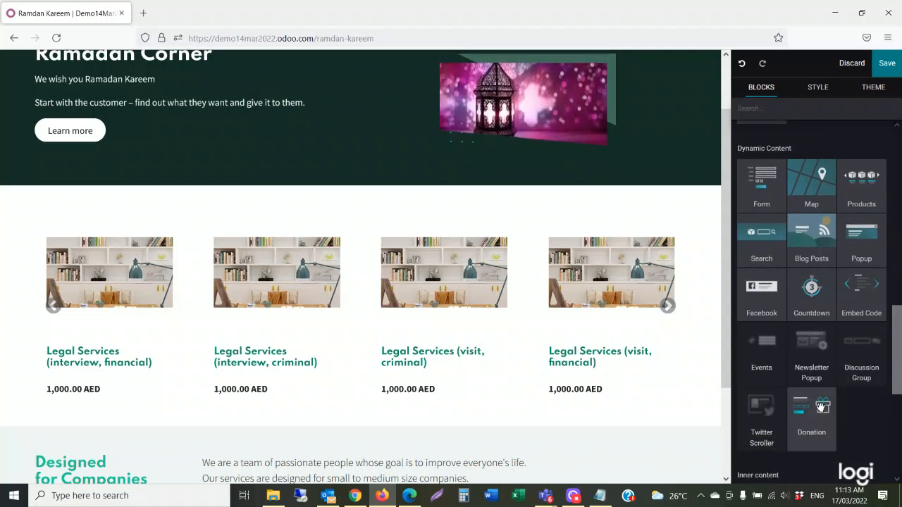
scroll(821, 412, up, 4)
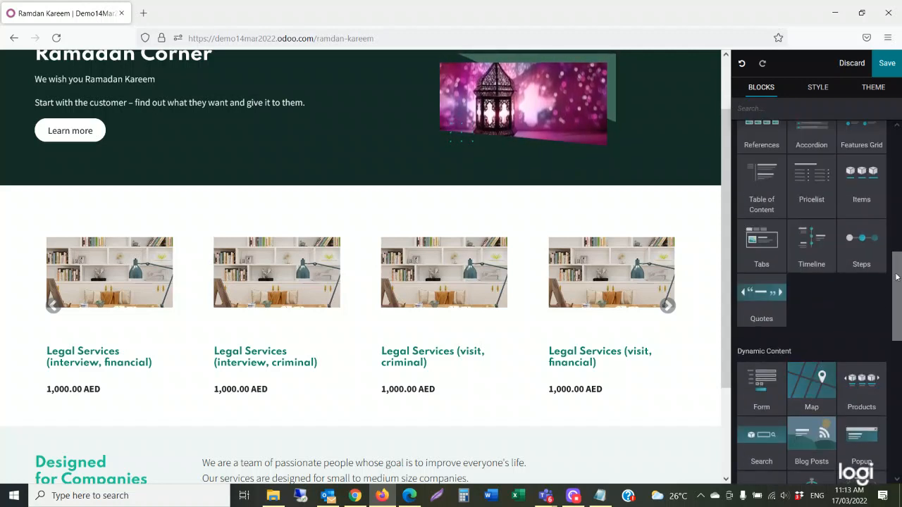
drag(861, 180, 258, 394)
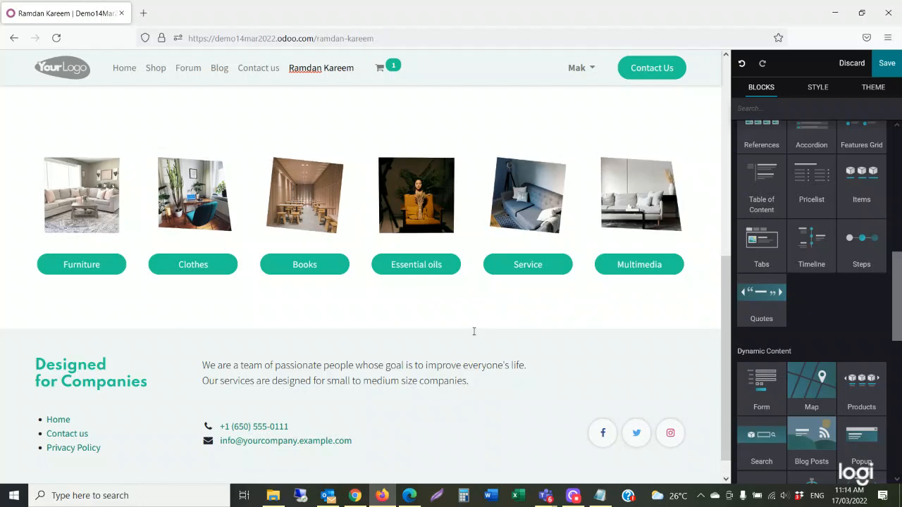
scroll(498, 334, up, 5)
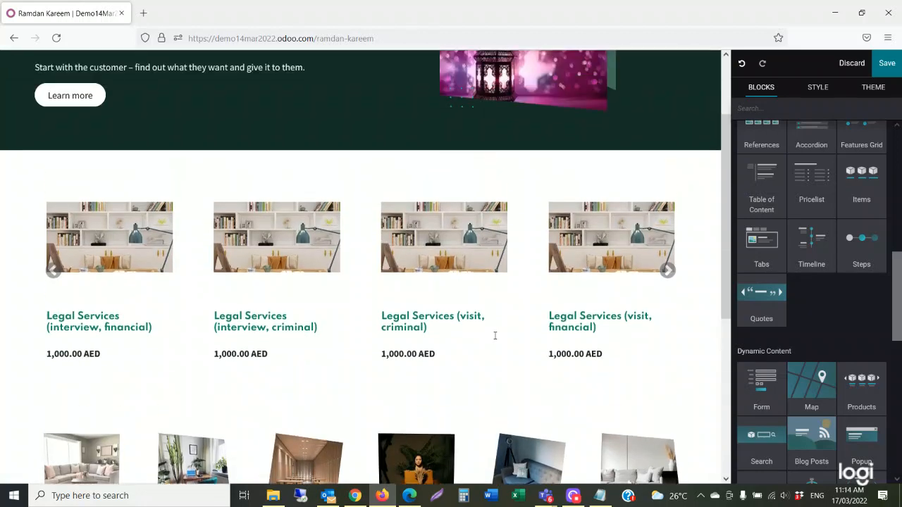
Save the Ramdan Kareem page edits and switch it from Unpublished to Published.
click(894, 66)
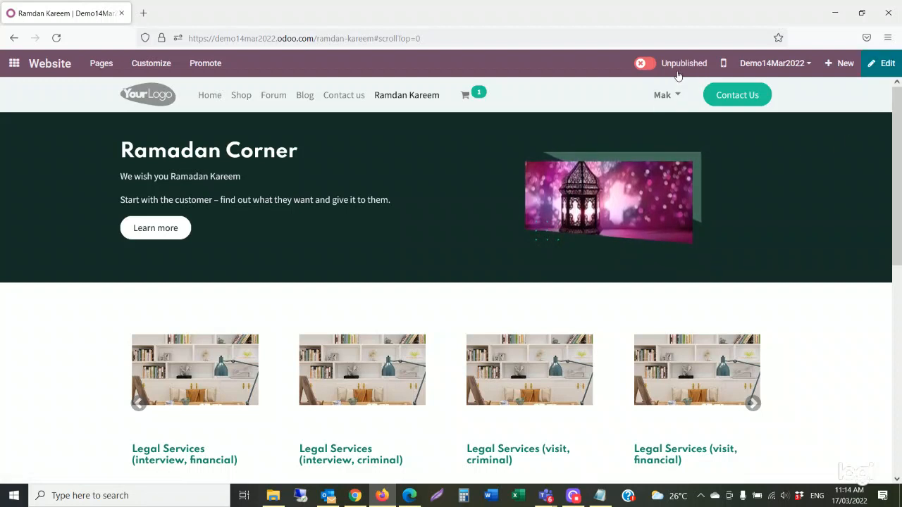
click(645, 64)
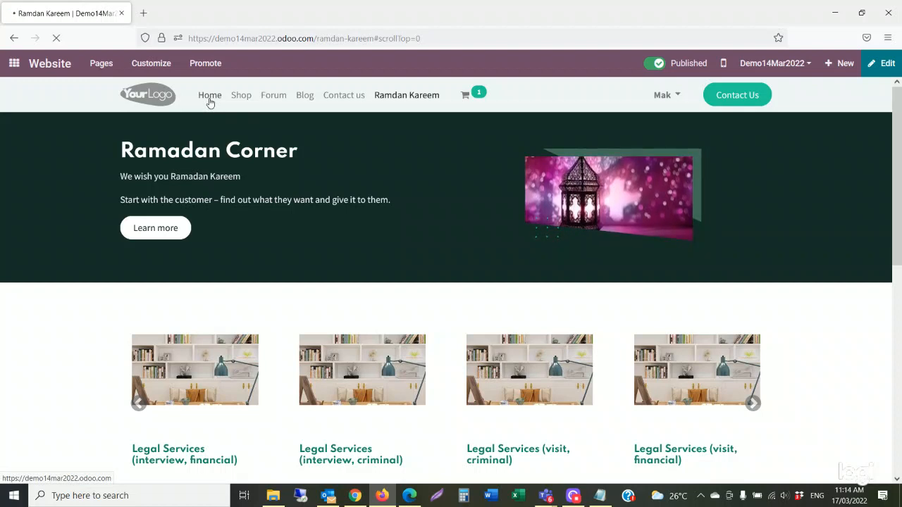
From Home, open the Ramdan Kareem page and look over its Ramadan Corner content.
click(209, 95)
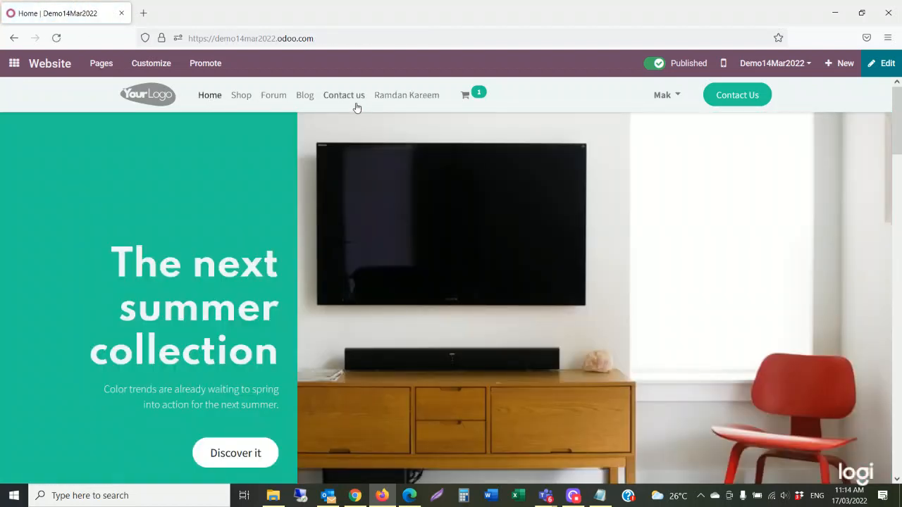
click(393, 100)
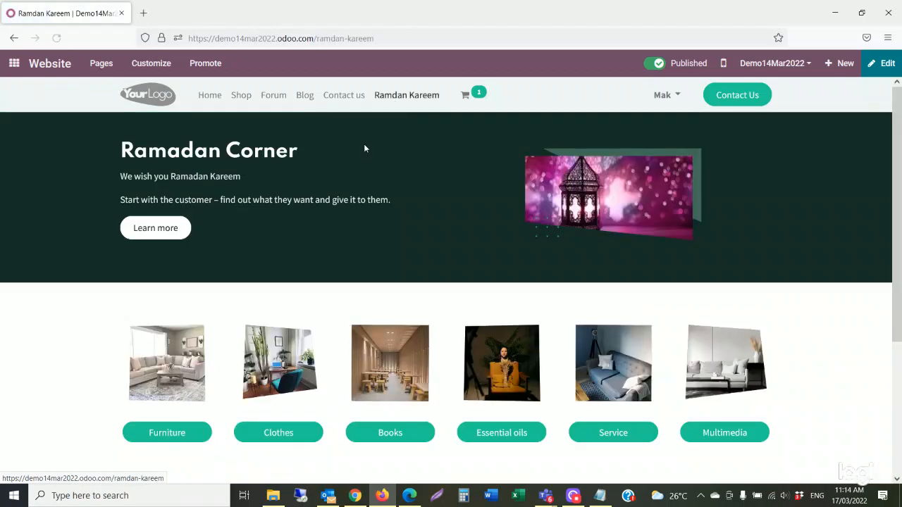
scroll(352, 286, down, 3)
scroll(351, 287, down, 2)
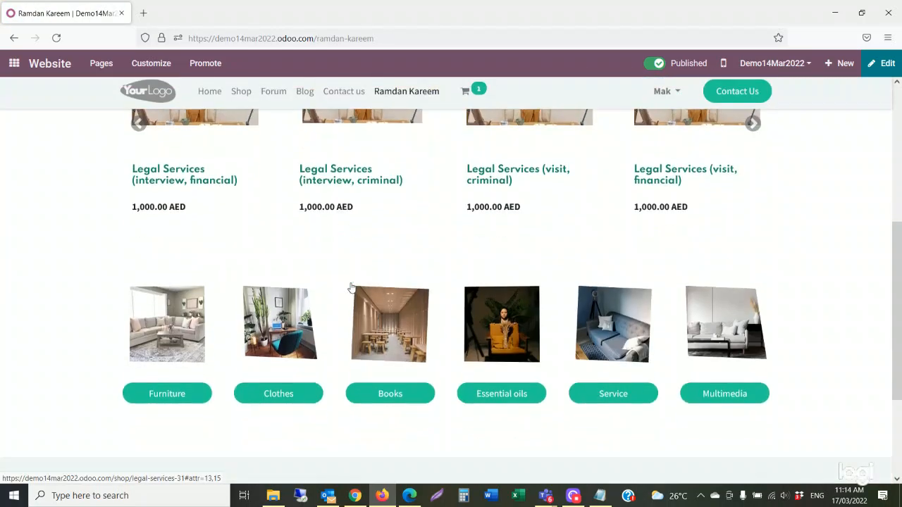
scroll(352, 289, up, 5)
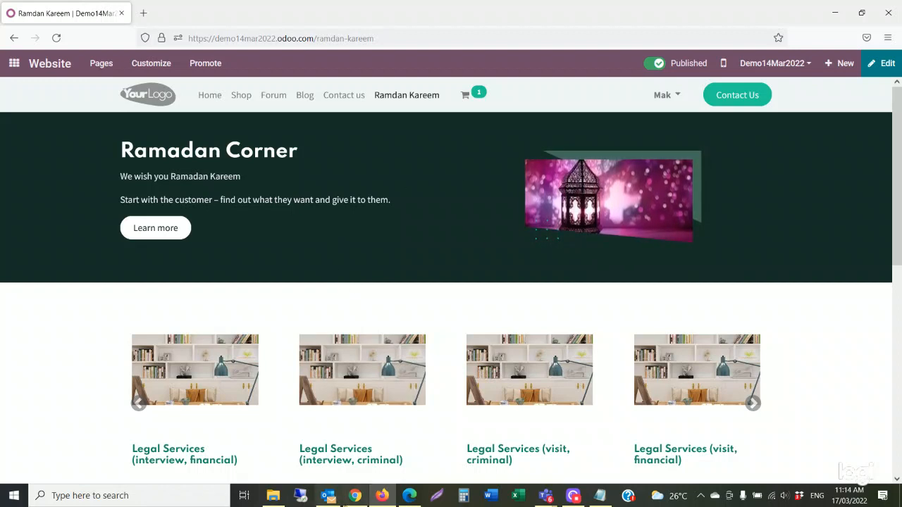
In the signed-out Chrome window, reload the site and open Ramdan Kareem as a visitor.
click(354, 497)
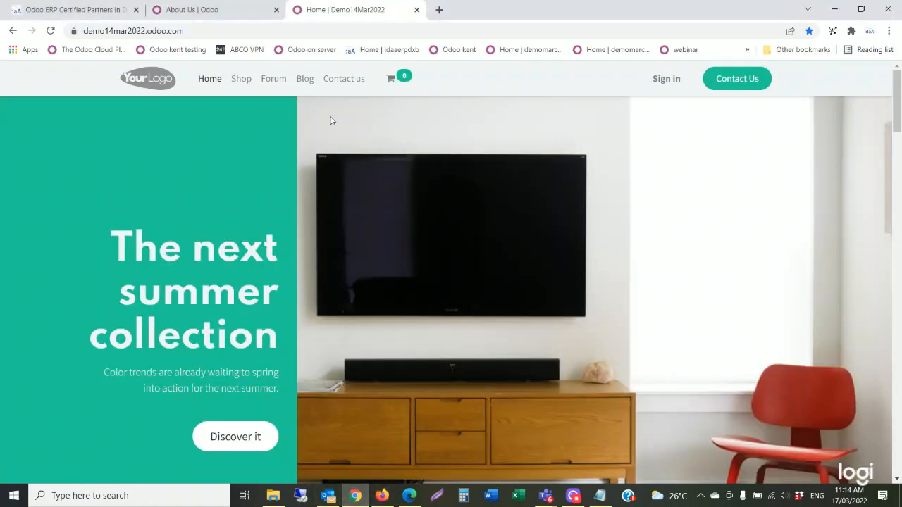
click(51, 31)
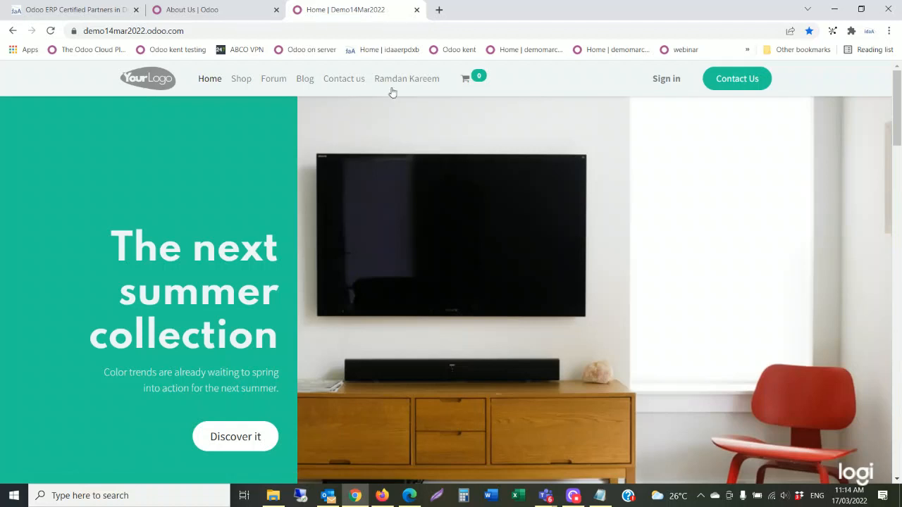
click(399, 87)
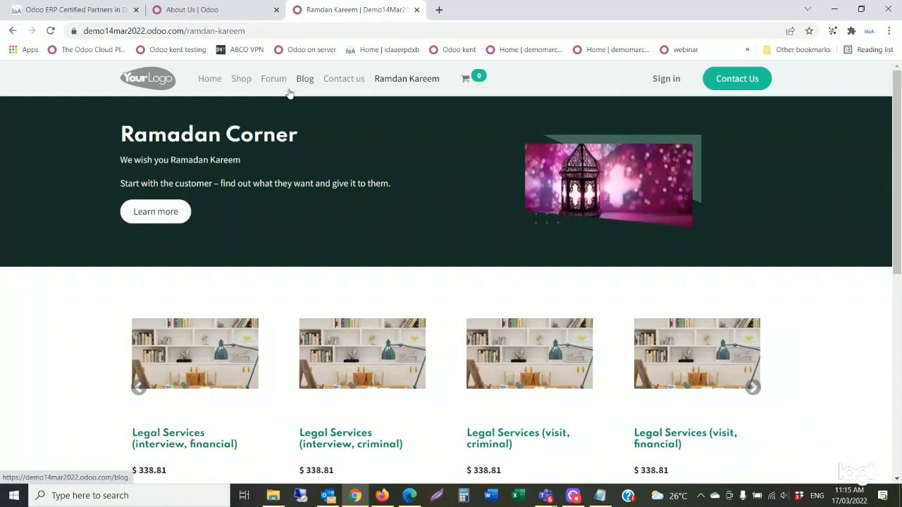
Browse the Shop's product grid from Customizable Desk to Desk Combination, then go to Blog.
click(240, 79)
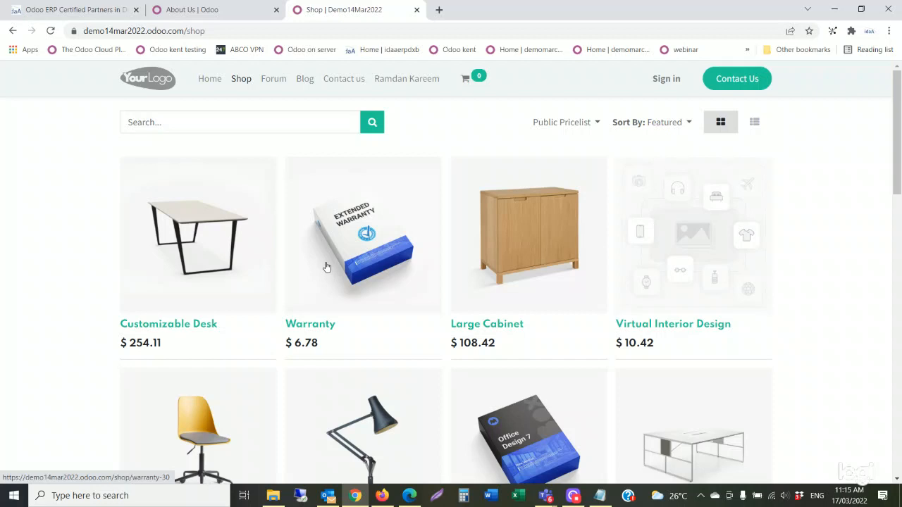
scroll(326, 267, down, 1)
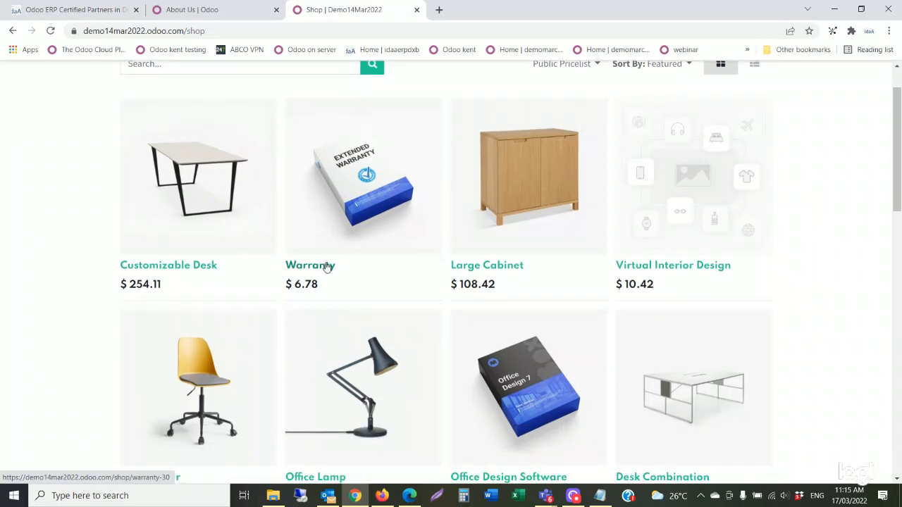
scroll(326, 267, down, 1)
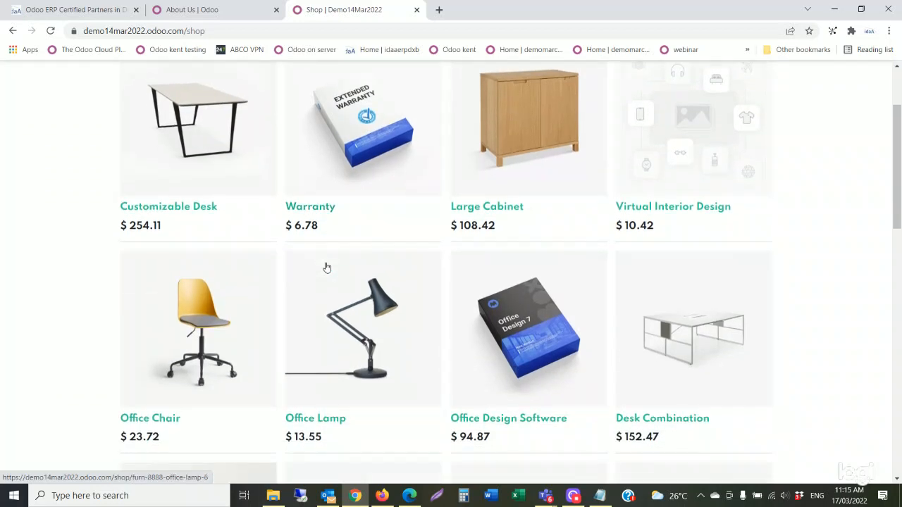
scroll(326, 268, up, 2)
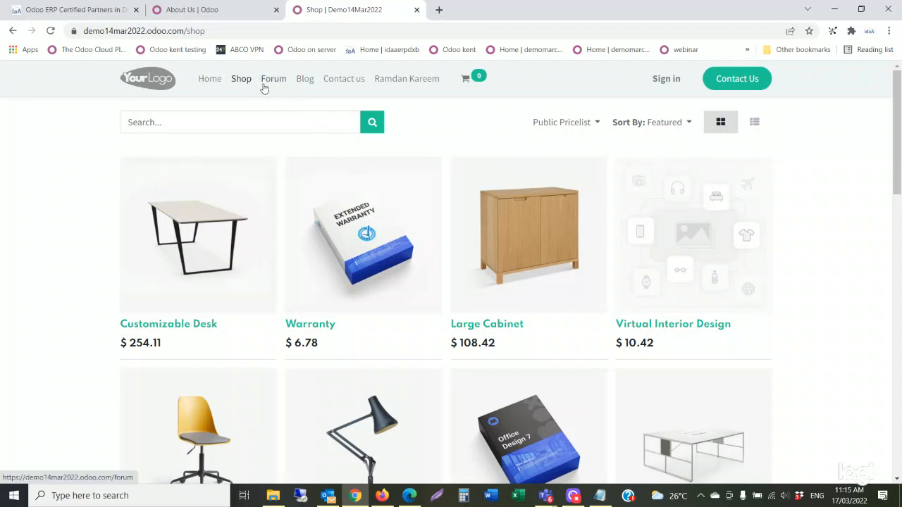
click(305, 79)
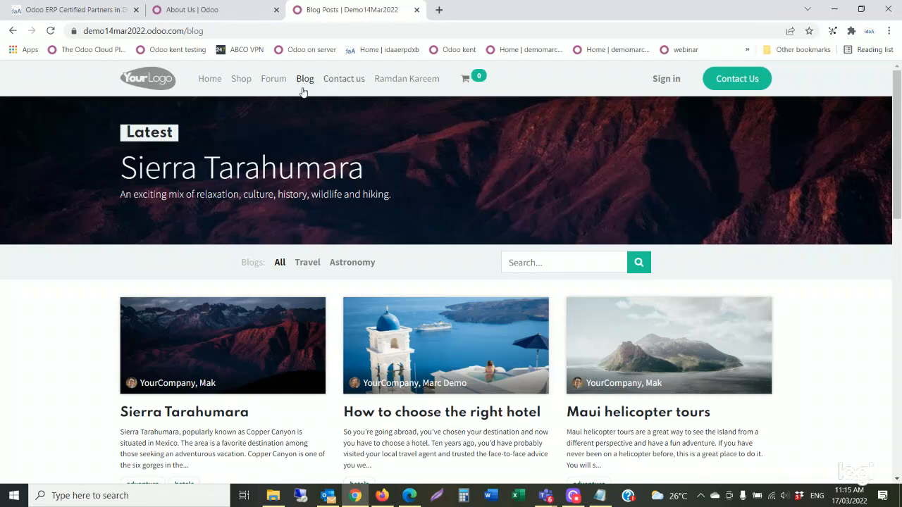
Open the Help forum and look through topics like employee contract expiration alerts.
click(280, 86)
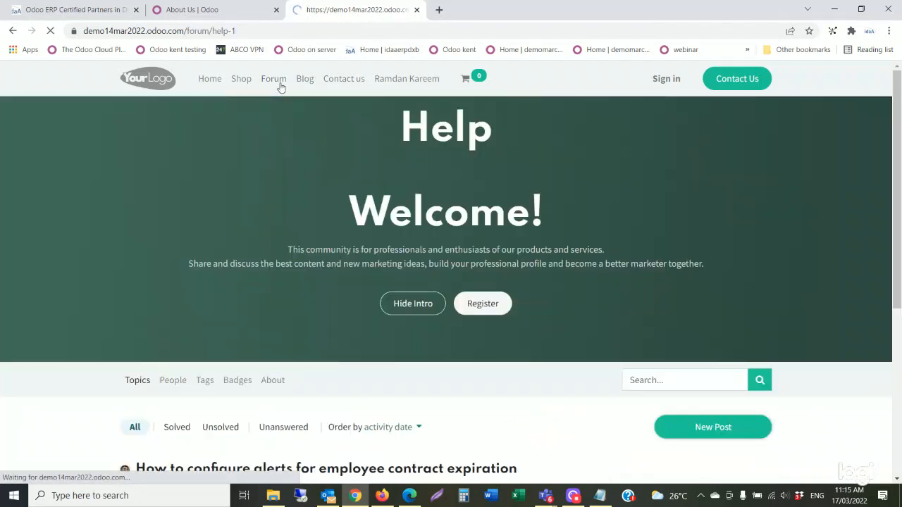
scroll(310, 241, down, 2)
scroll(311, 245, down, 1)
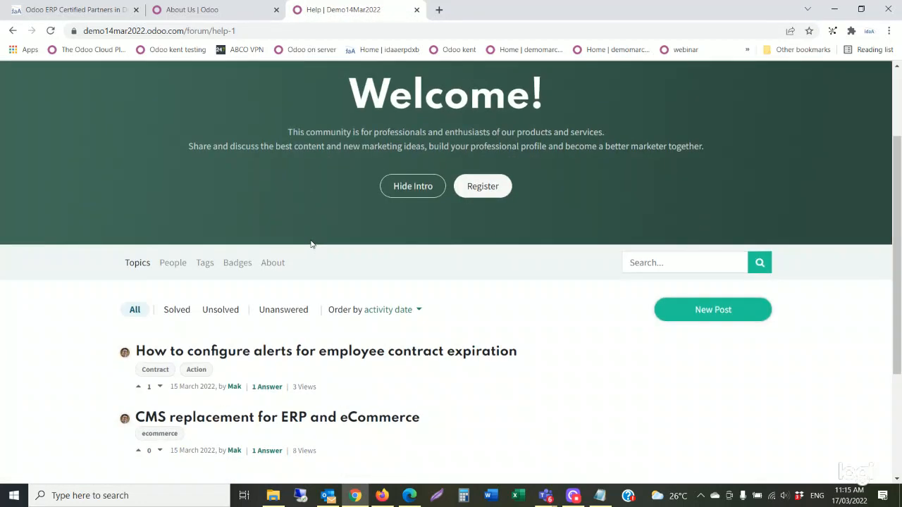
scroll(310, 241, up, 2)
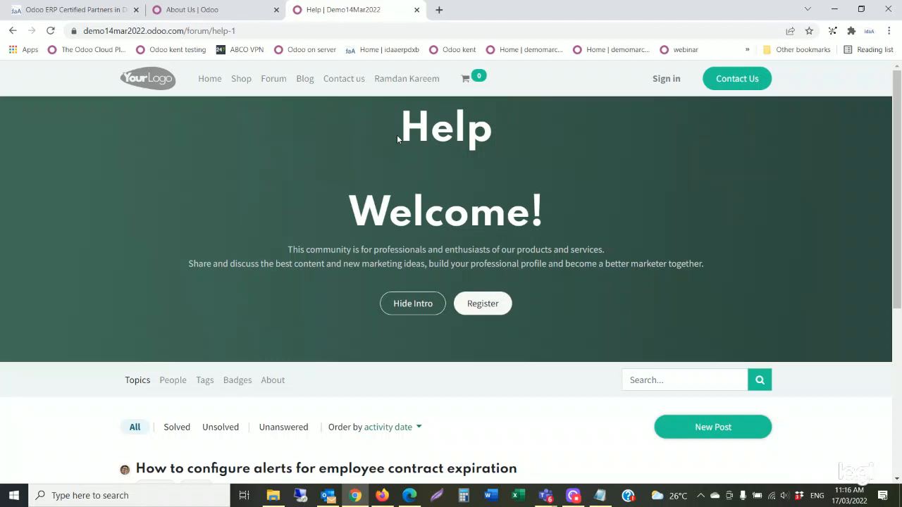
Sort the Shop products by Newest Arrivals.
click(241, 79)
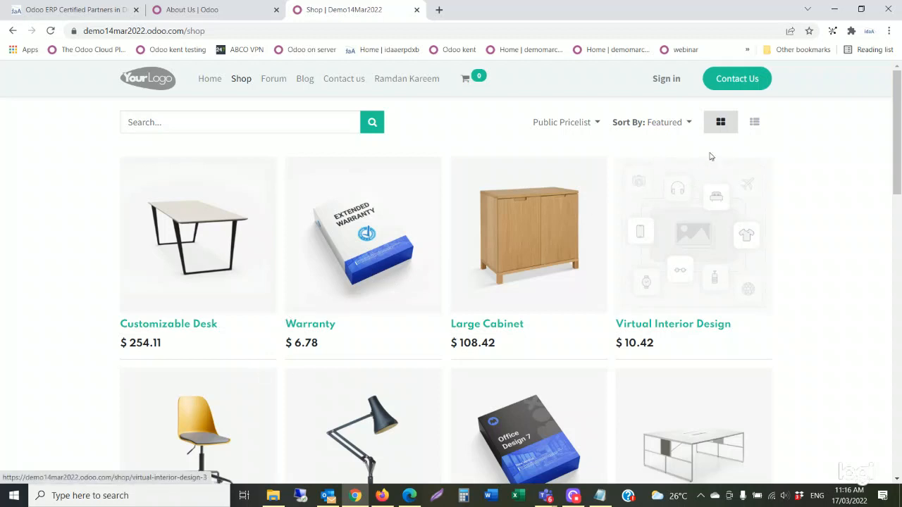
click(685, 123)
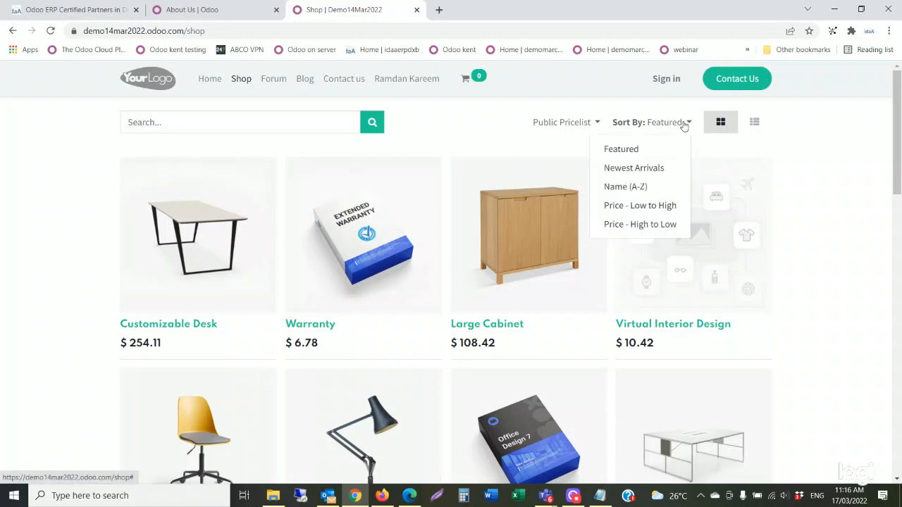
click(649, 170)
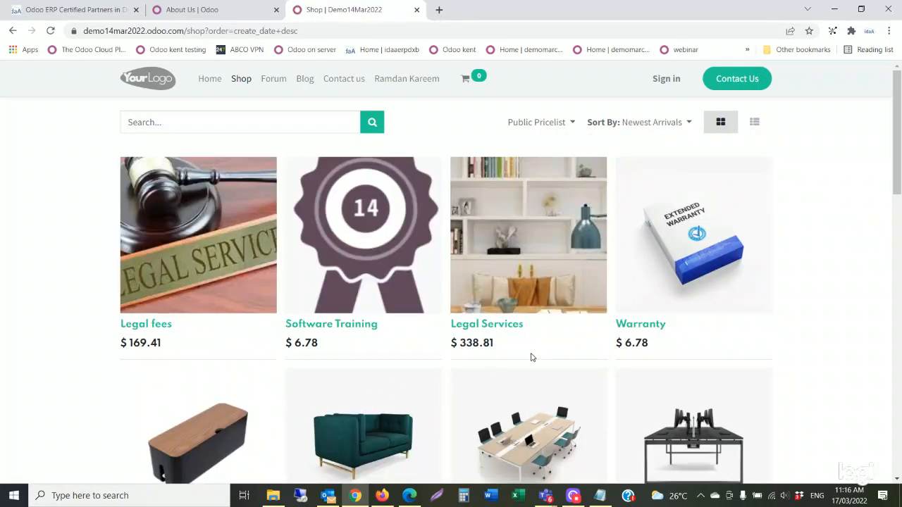
scroll(532, 357, down, 1)
scroll(532, 358, up, 1)
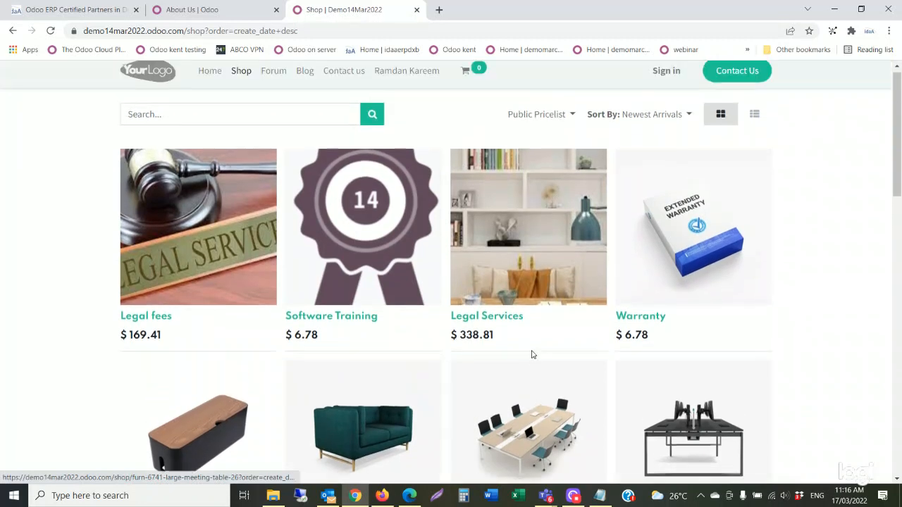
Check the Public Pricelist options without changing them, then open the Warranty product page.
click(659, 127)
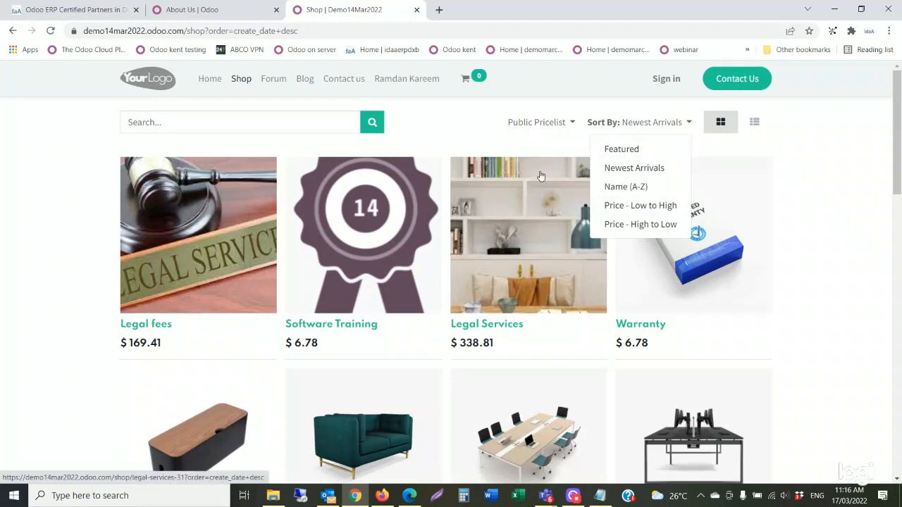
click(542, 127)
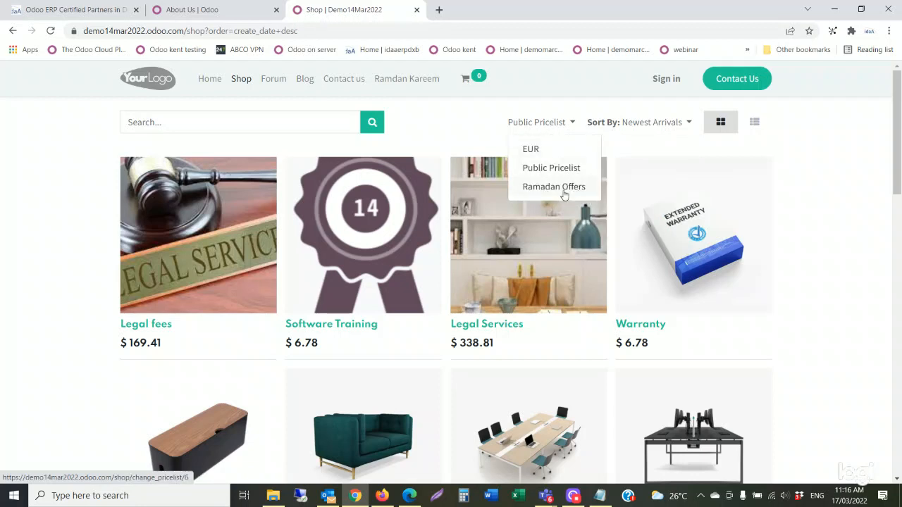
click(472, 134)
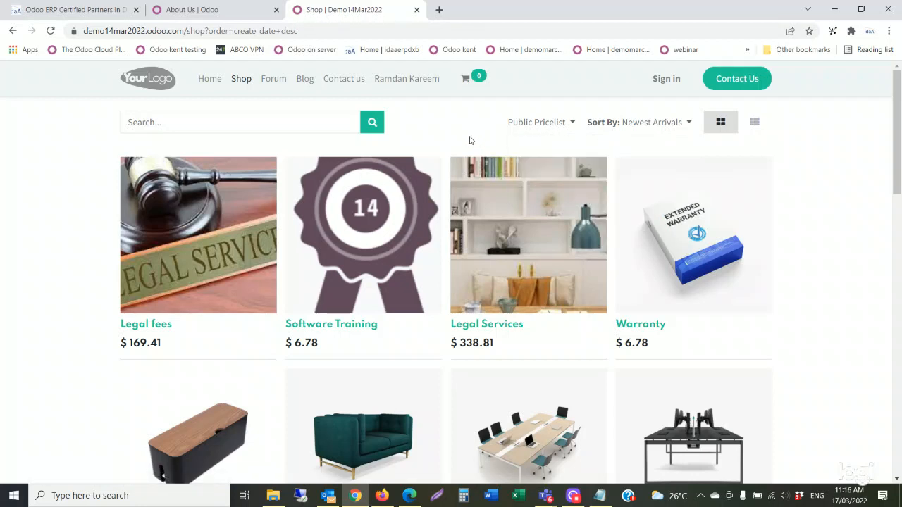
click(687, 270)
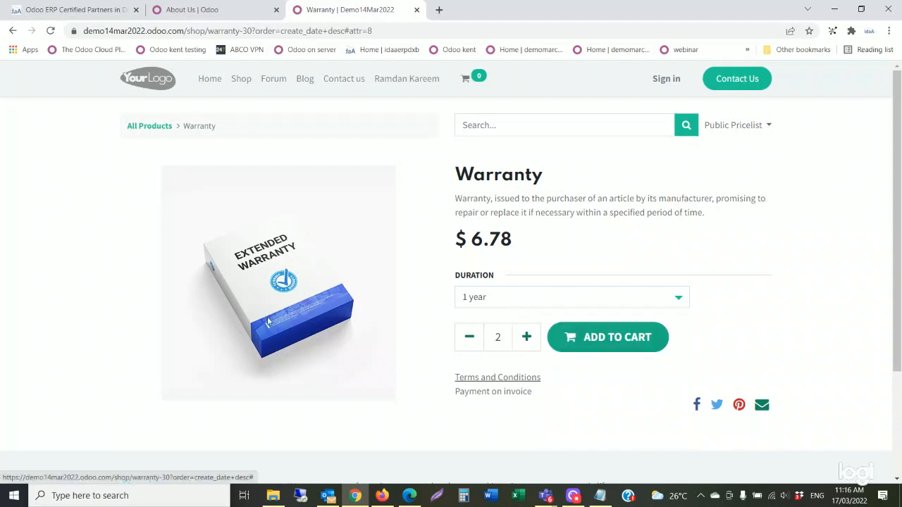
Add two 1-year Warranty items ($13.56) to the cart and proceed to checkout.
click(623, 339)
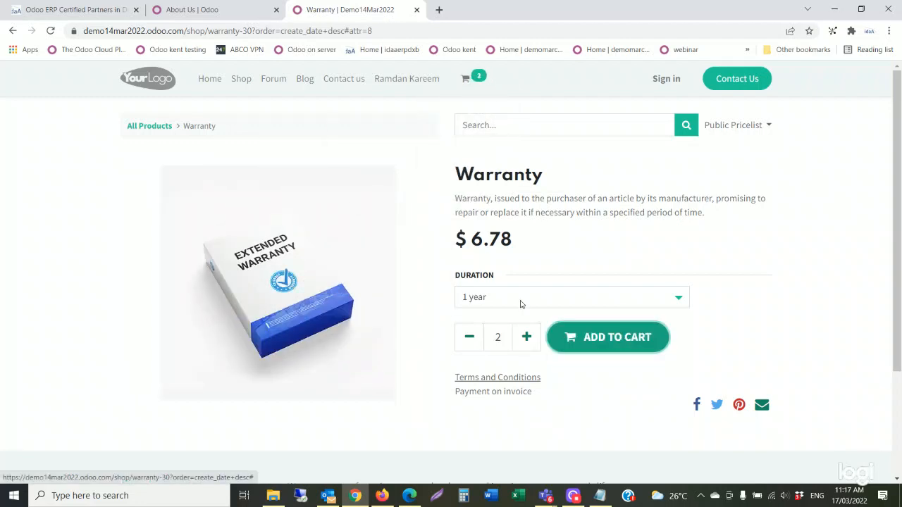
click(479, 79)
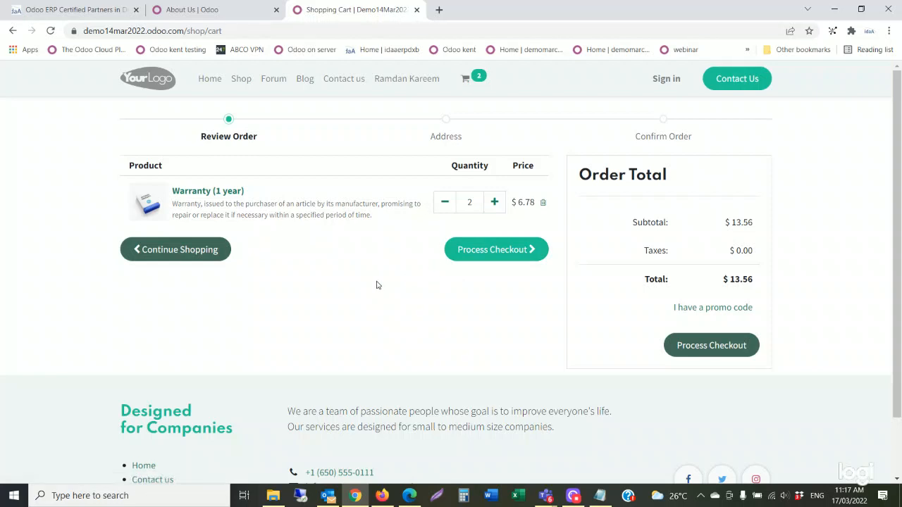
click(500, 251)
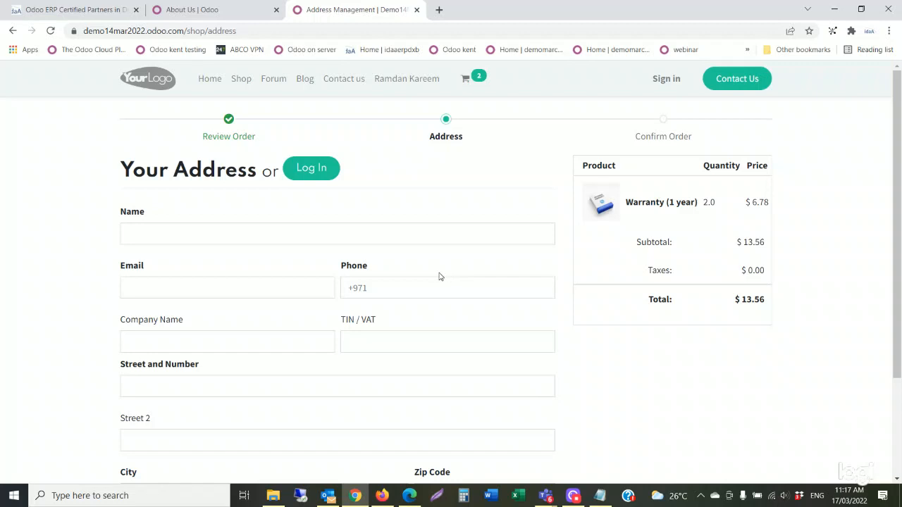
Enter the customer's full name, then autofill their e-mail and phone number.
click(209, 232)
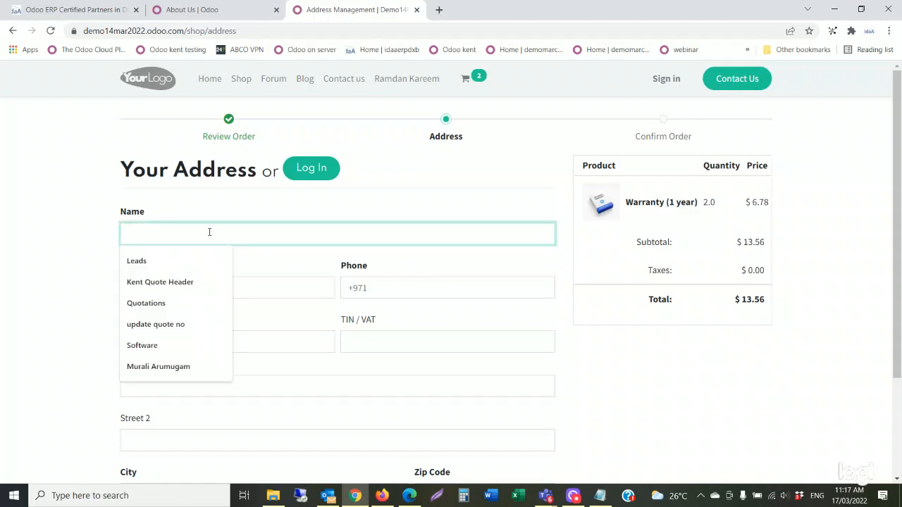
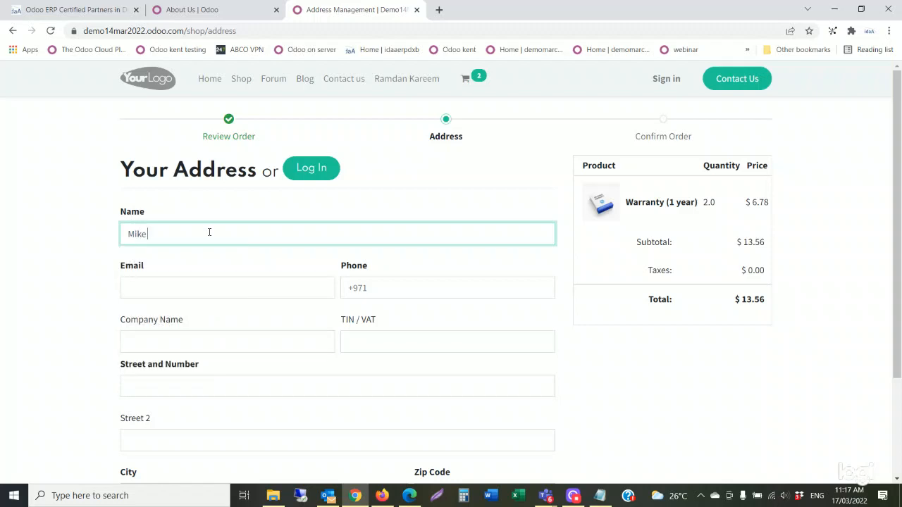
click(170, 280)
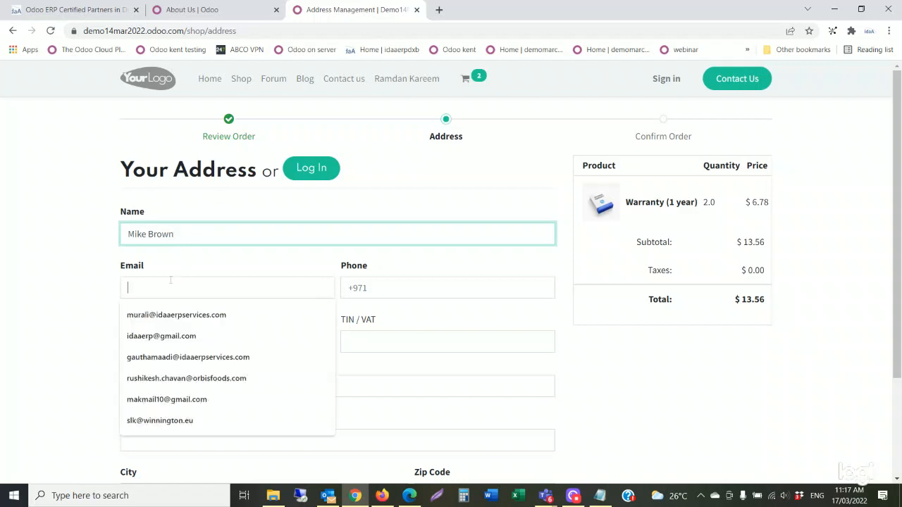
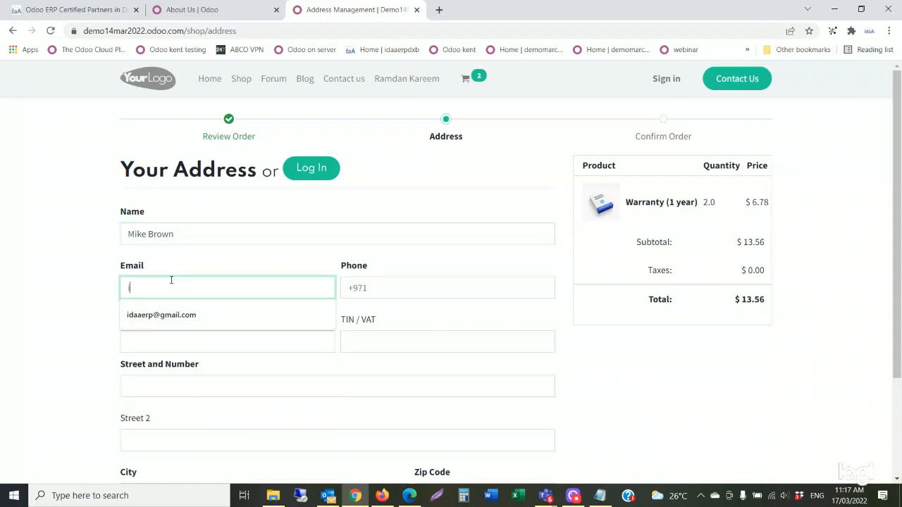
click(185, 315)
click(375, 289)
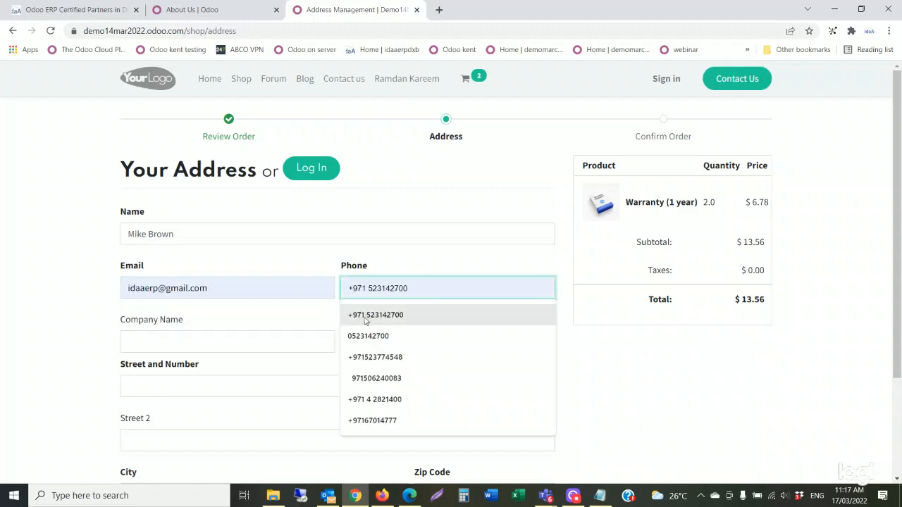
click(368, 317)
Fill in the customer's company name, ending in LLC.
click(191, 342)
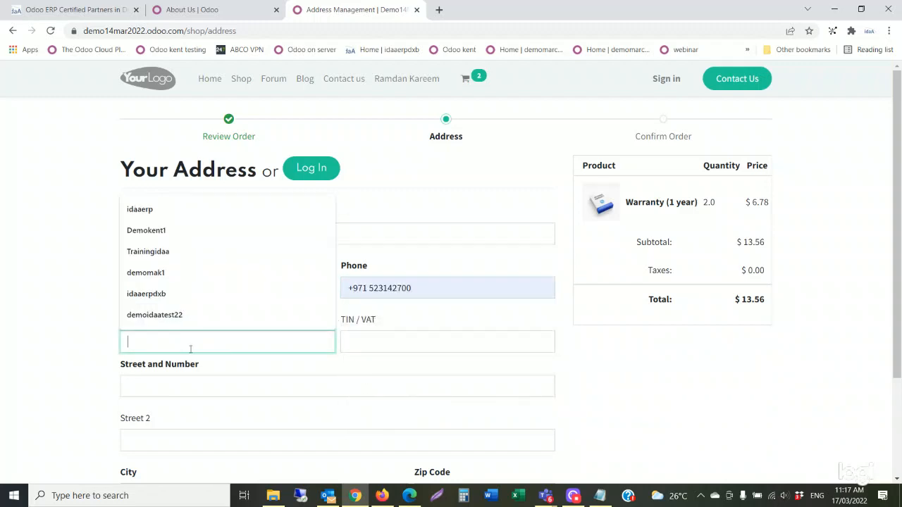
text(Brw)
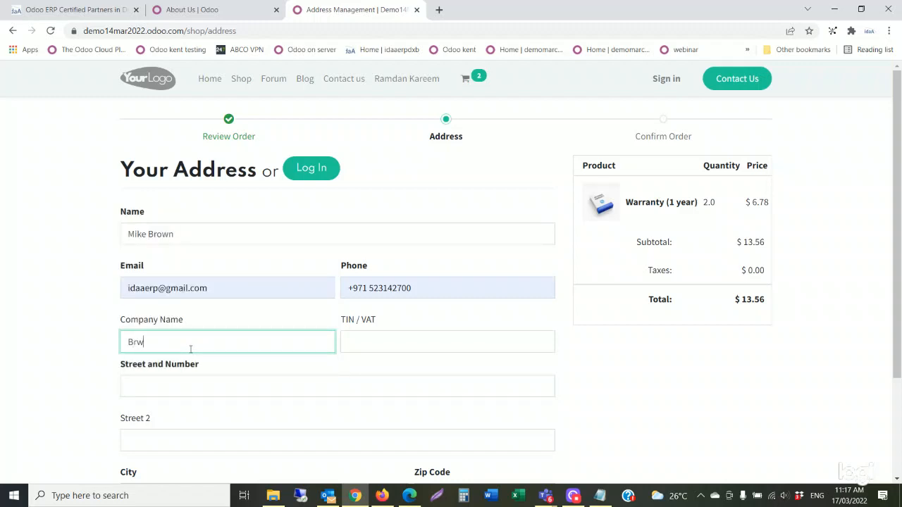
key(BackSpace)
text(p)
key(BackSpace)
text(own)
text(LLC)
Autofill both street lines and the city, choose the matching state, and submit the address.
scroll(212, 386, down, 1)
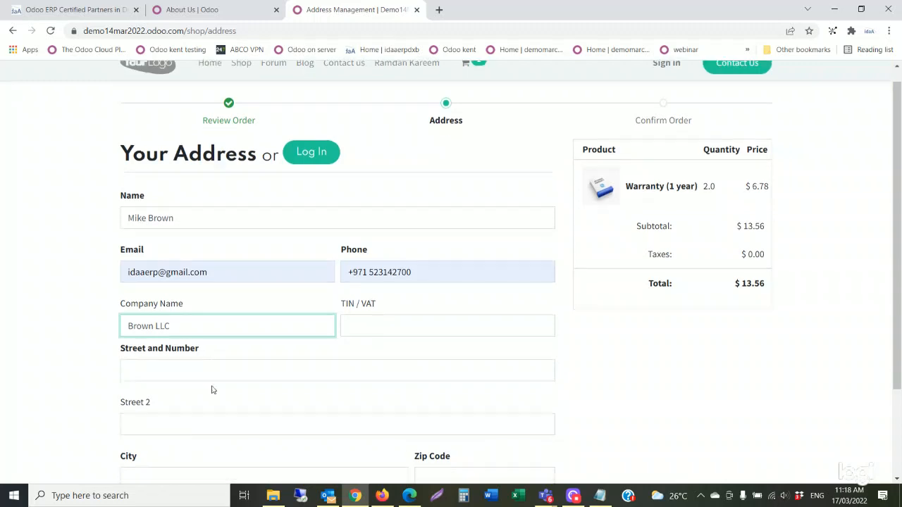
click(201, 330)
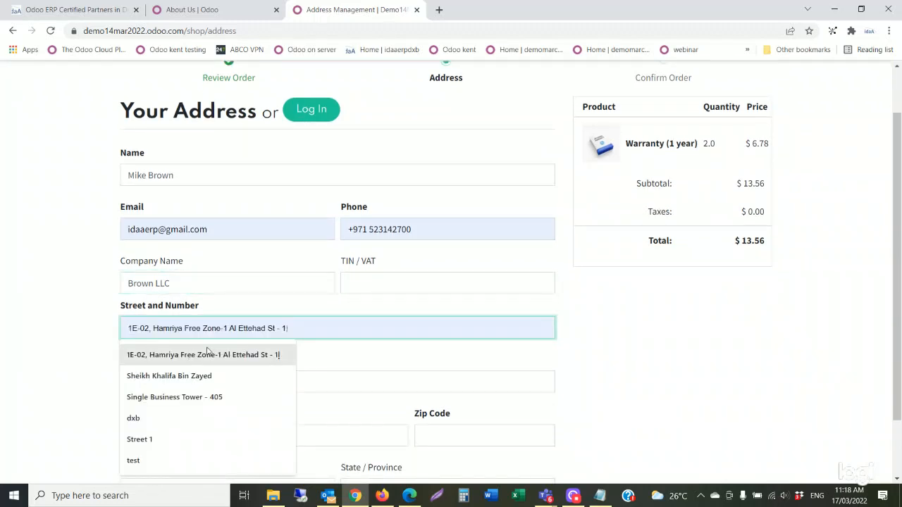
click(208, 356)
click(194, 378)
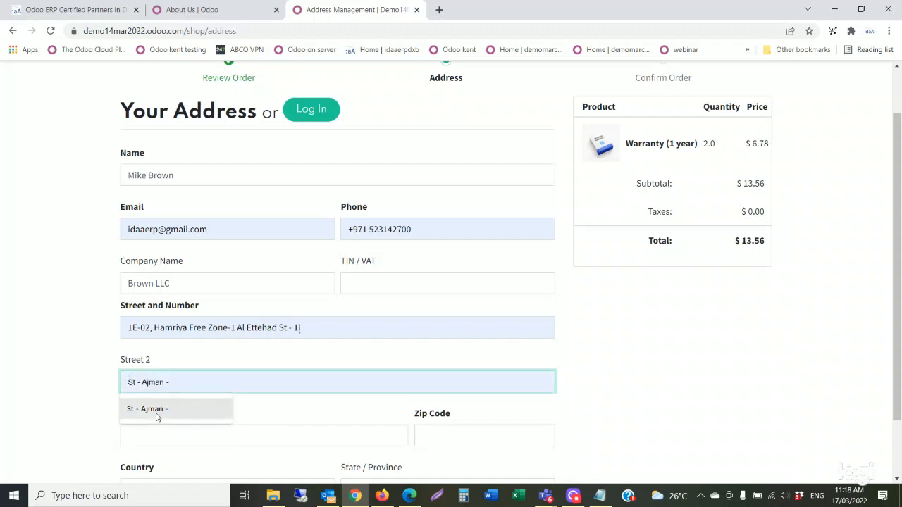
click(157, 412)
scroll(157, 417, down, 1)
click(187, 356)
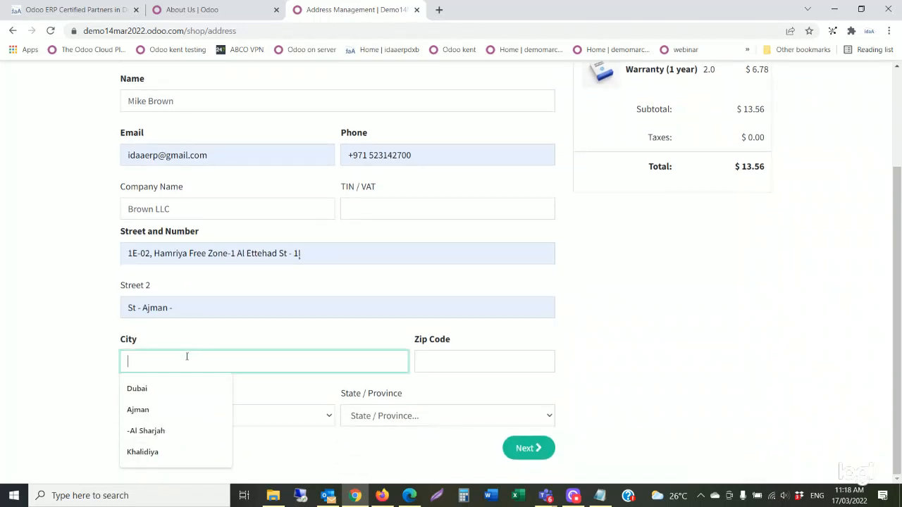
click(150, 416)
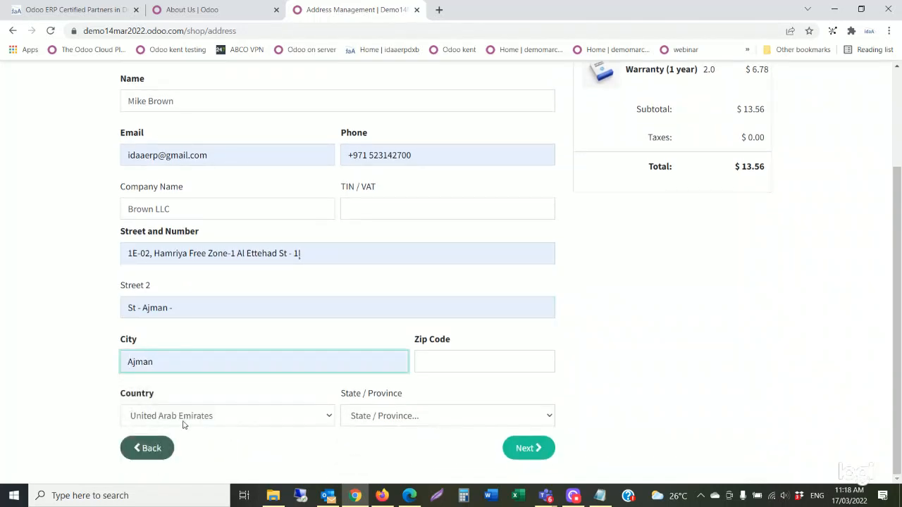
click(403, 422)
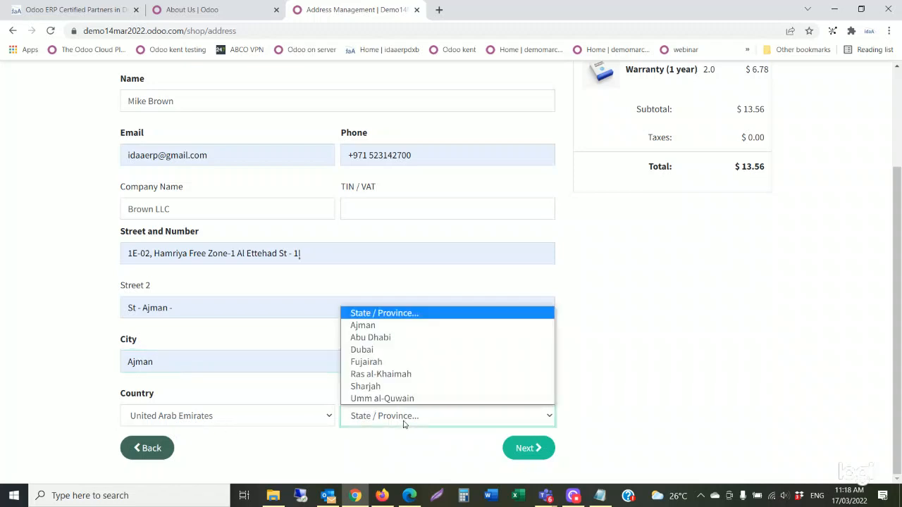
click(377, 327)
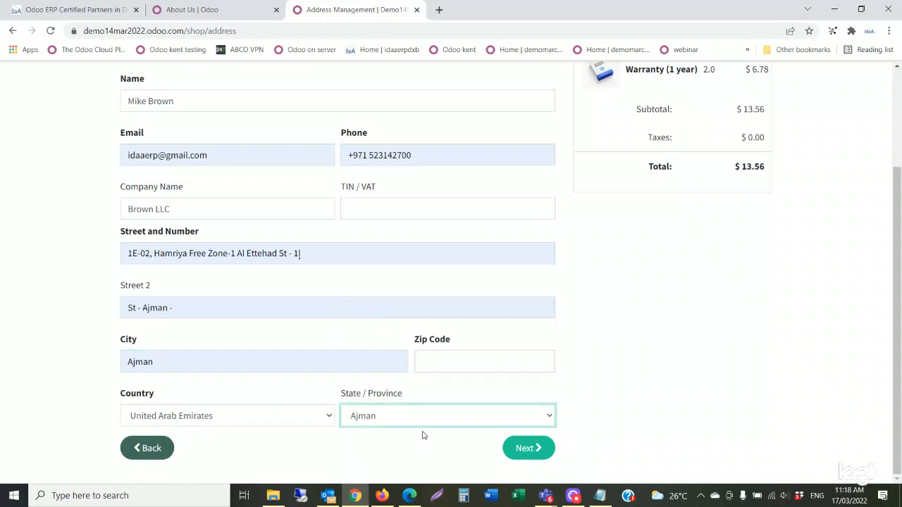
click(528, 449)
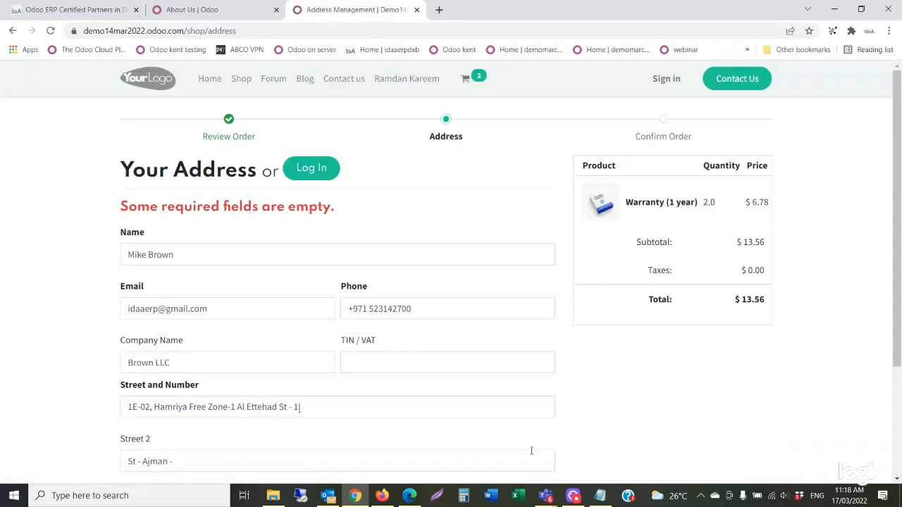
Fill the empty Zip Code from autofill and continue to Confirm Order.
scroll(380, 391, down, 2)
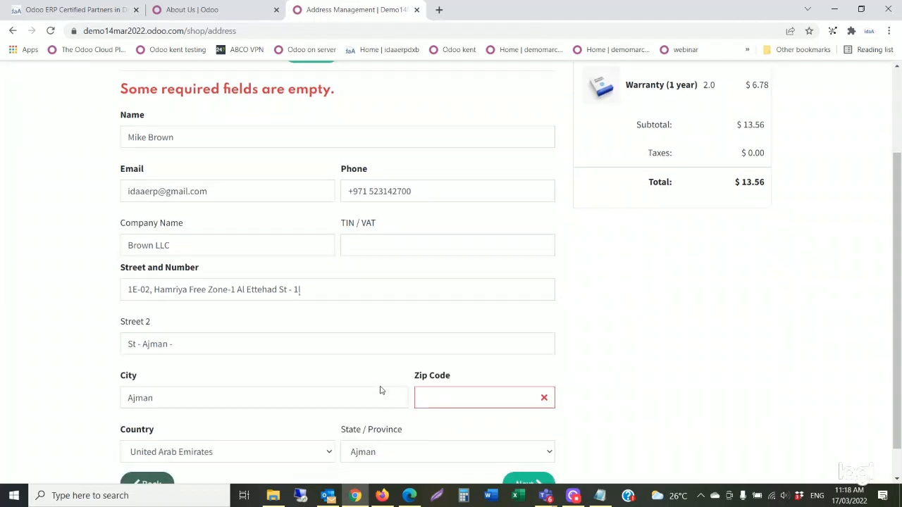
click(442, 396)
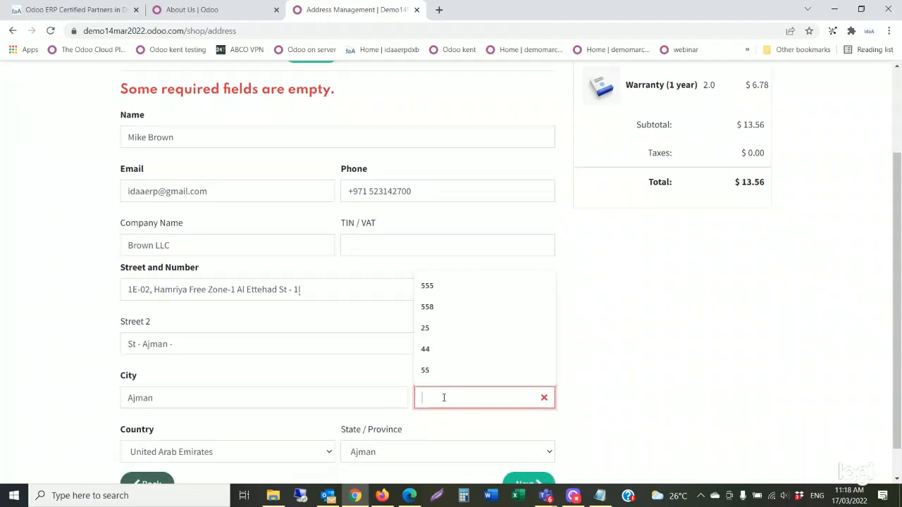
click(425, 350)
scroll(468, 388, up, 2)
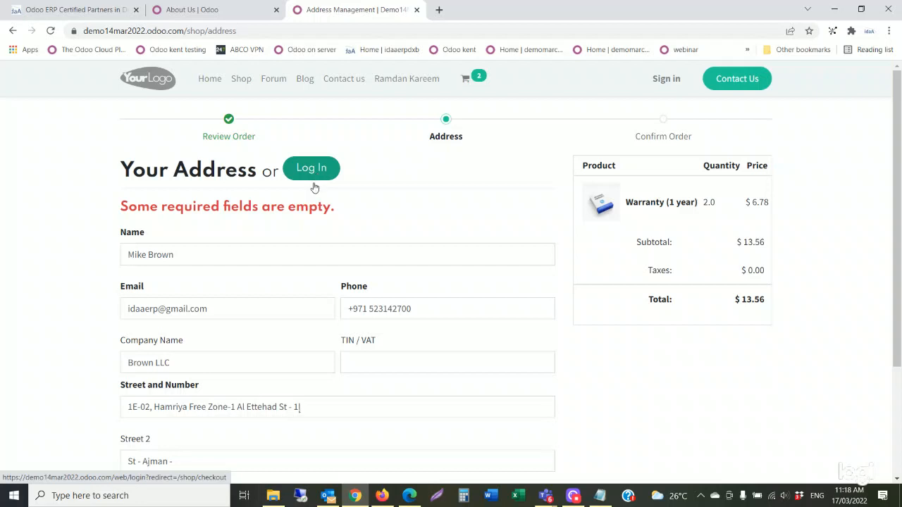
scroll(272, 270, down, 2)
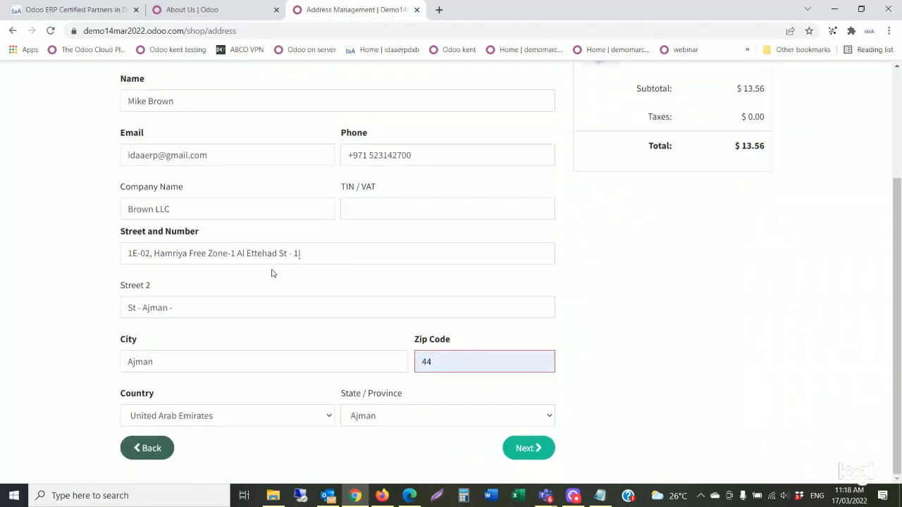
click(540, 450)
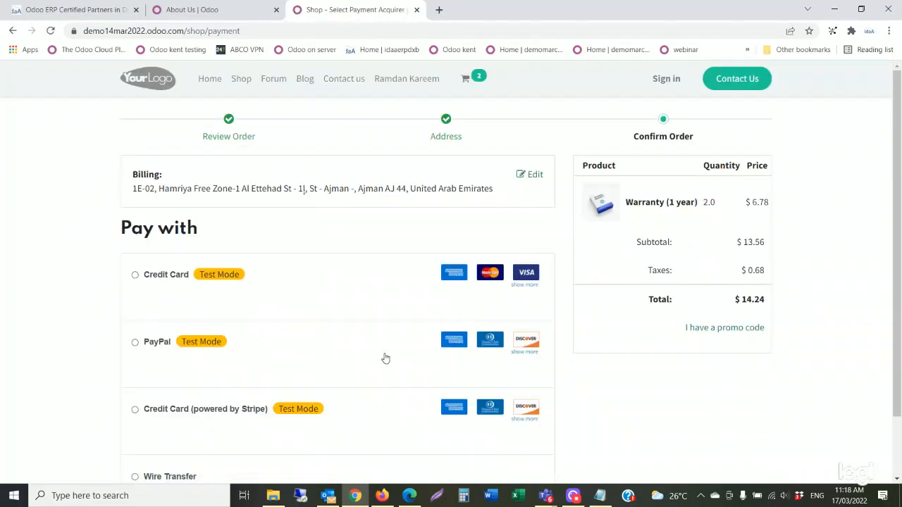
scroll(385, 358, down, 1)
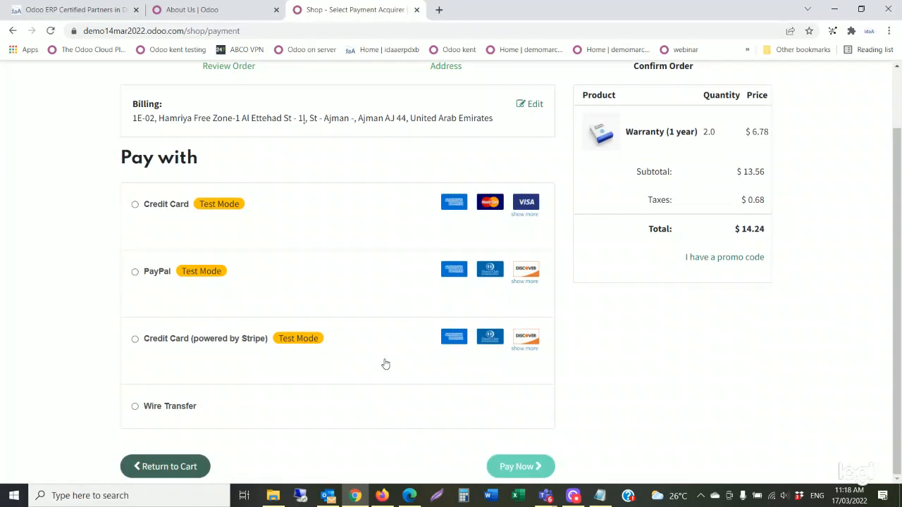
click(170, 475)
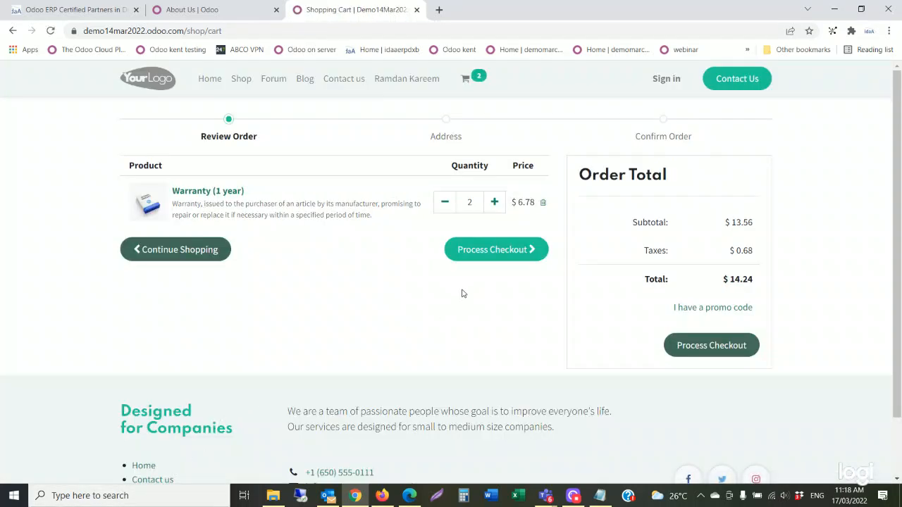
click(497, 255)
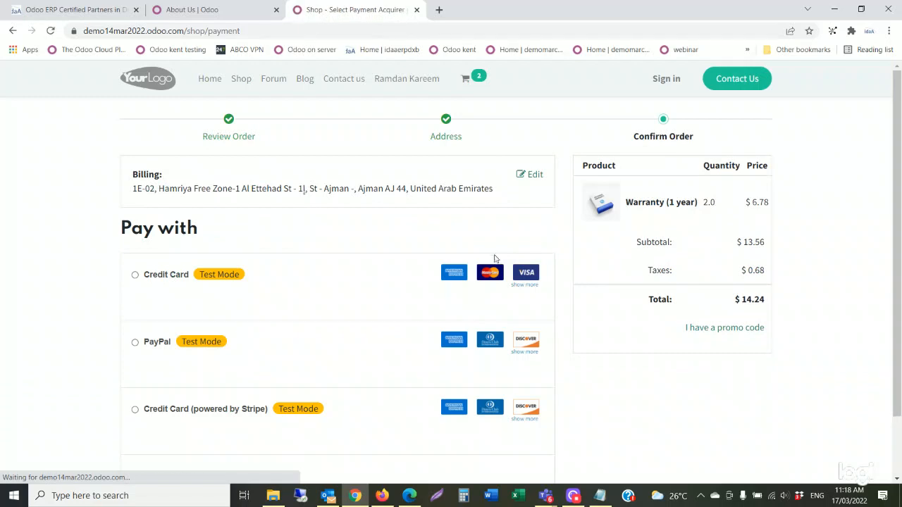
scroll(528, 340, down, 1)
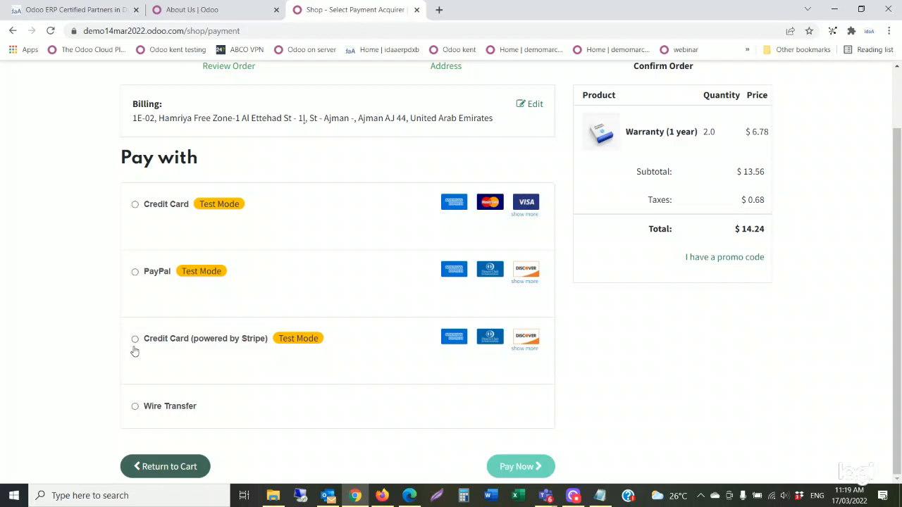
Pay the $14.24 order with Credit Card (Test Mode).
click(135, 206)
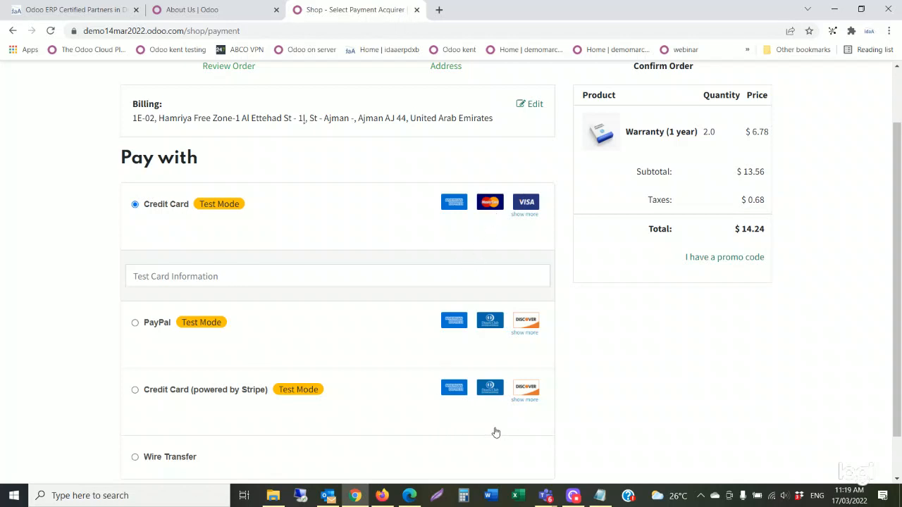
scroll(490, 437, down, 1)
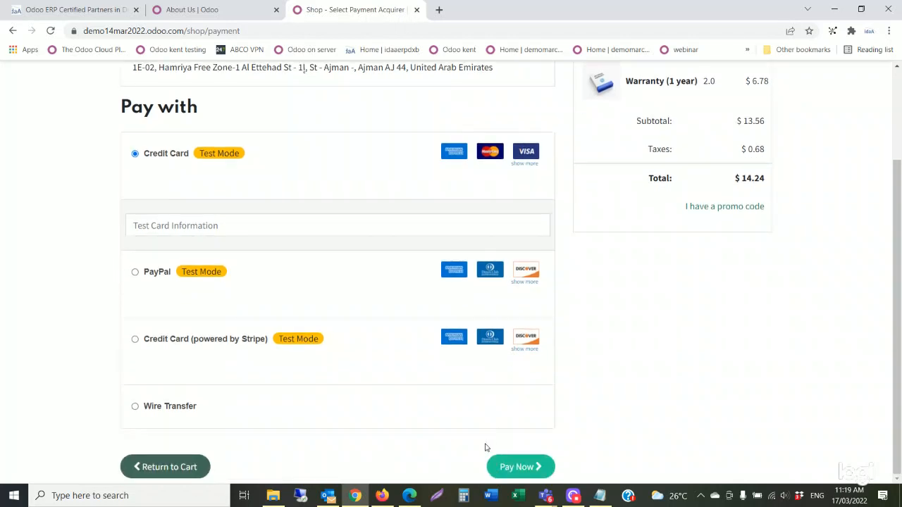
click(519, 467)
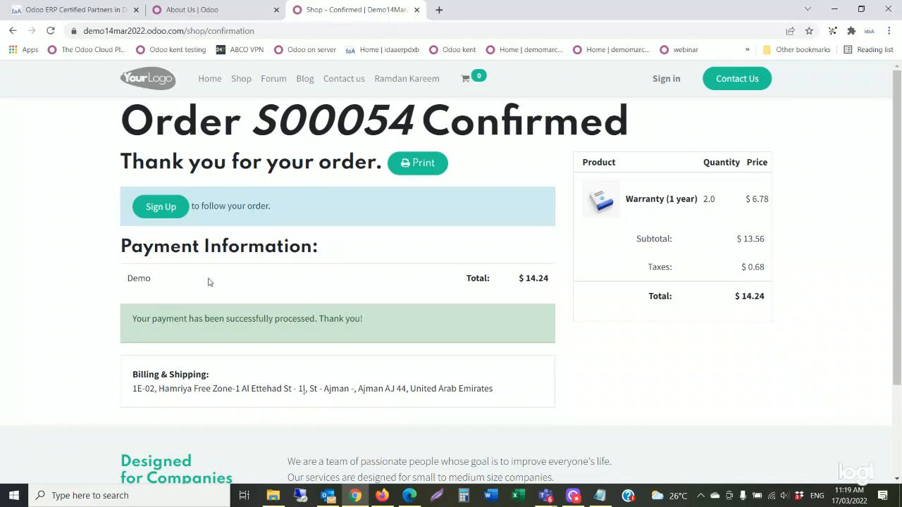
Sign up for a customer portal account, entering and confirming a password.
click(164, 213)
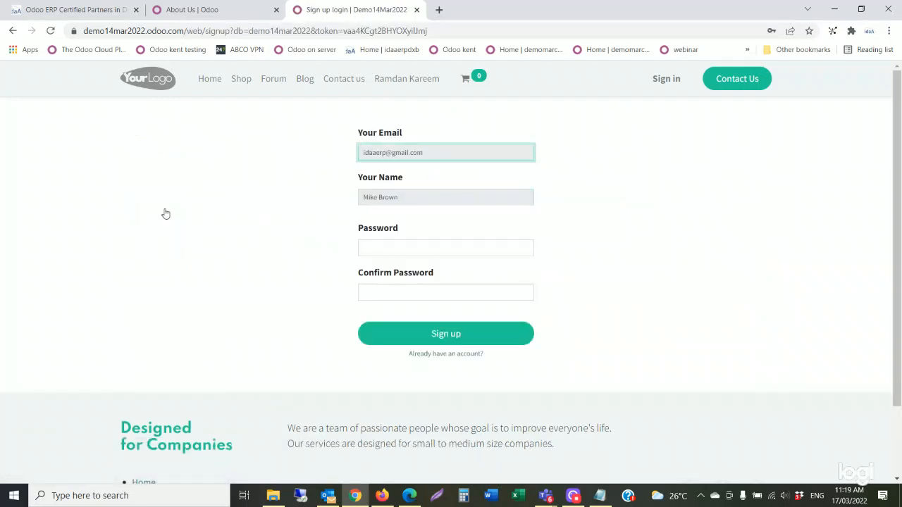
click(393, 246)
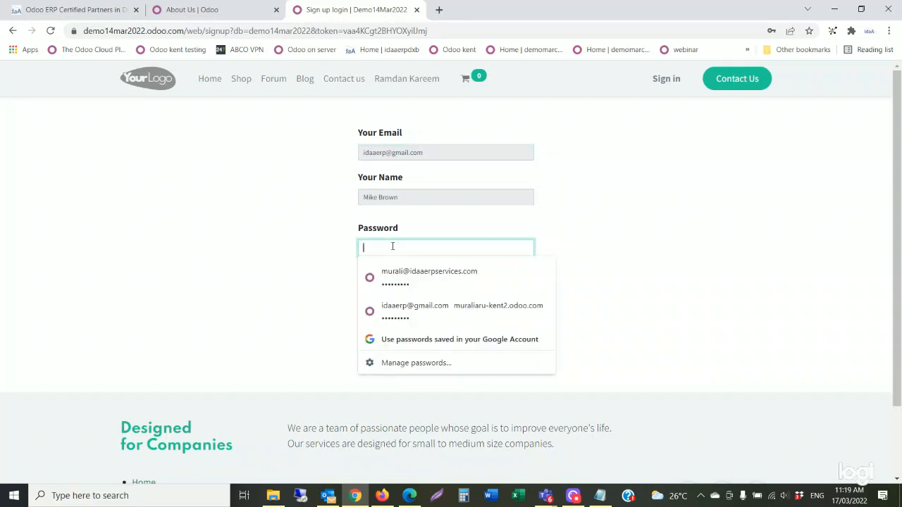
text(•••)
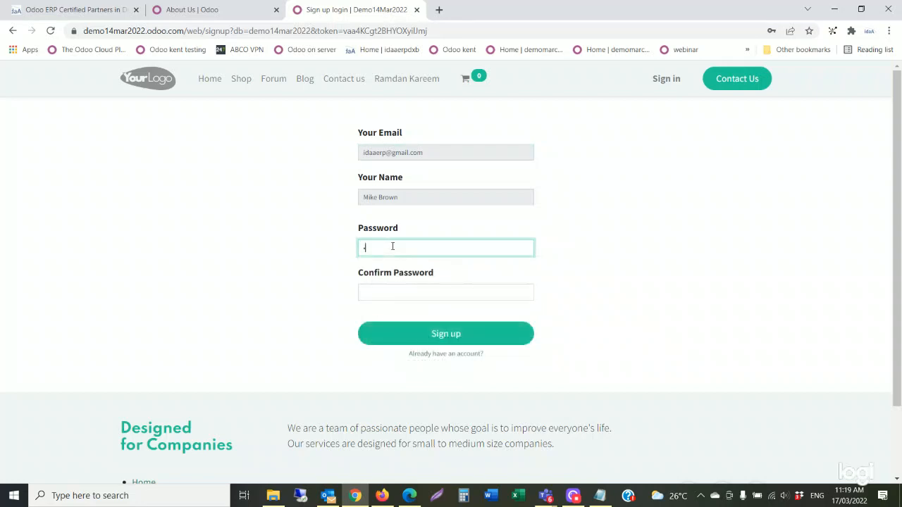
text(•)
click(397, 293)
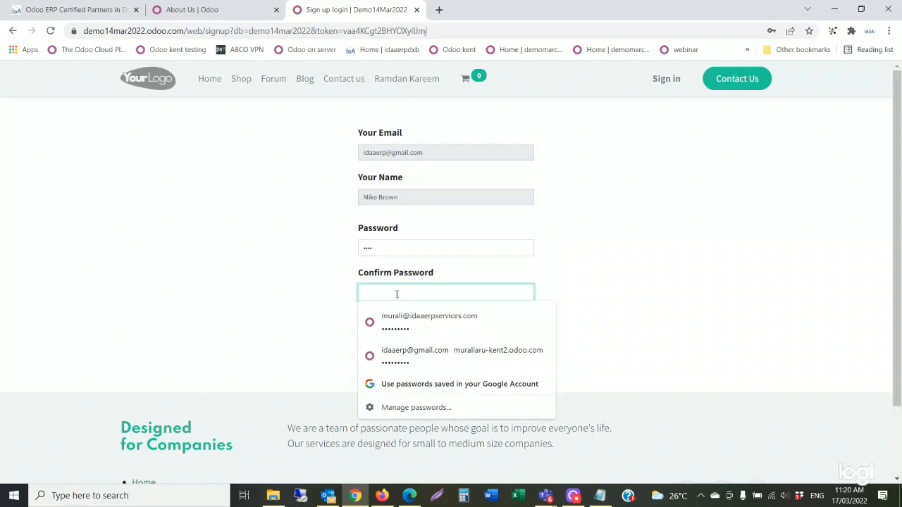
text(••••)
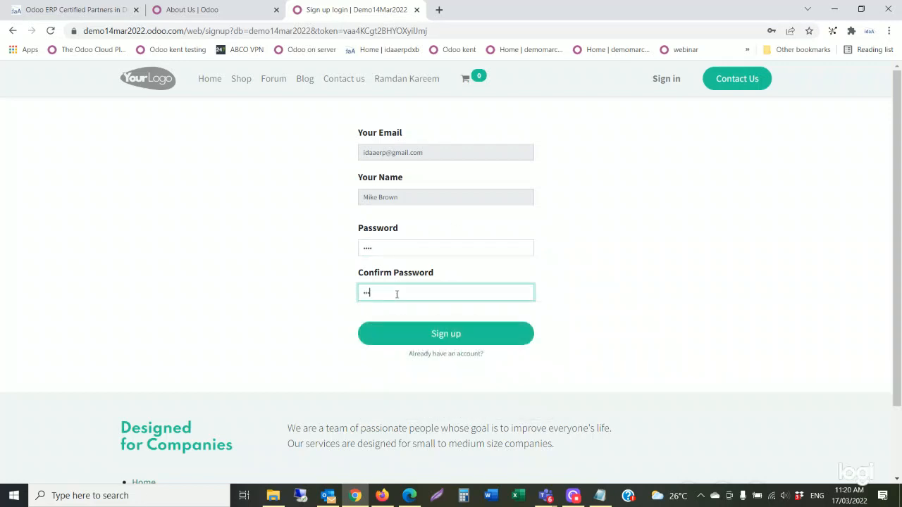
click(451, 342)
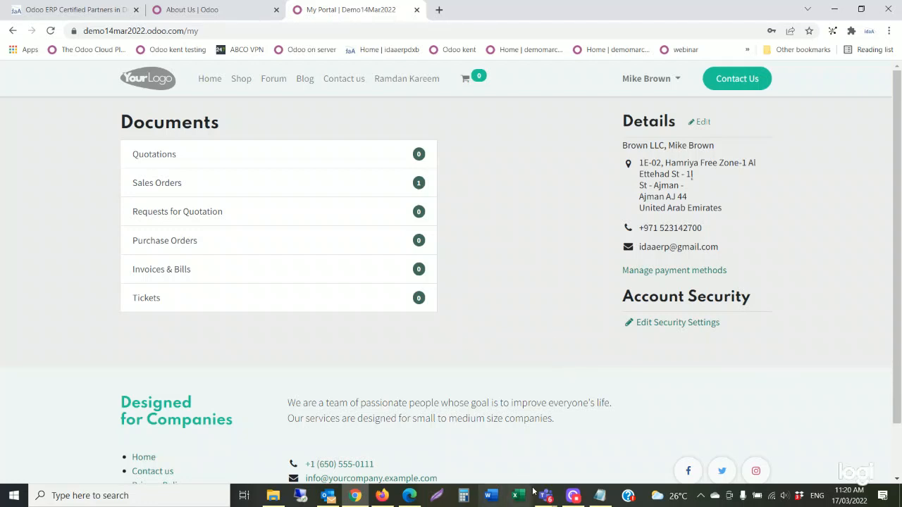
Minimize the Teams meeting window, then open the portal's Sales Orders list showing S00054.
mouse_move(545, 496)
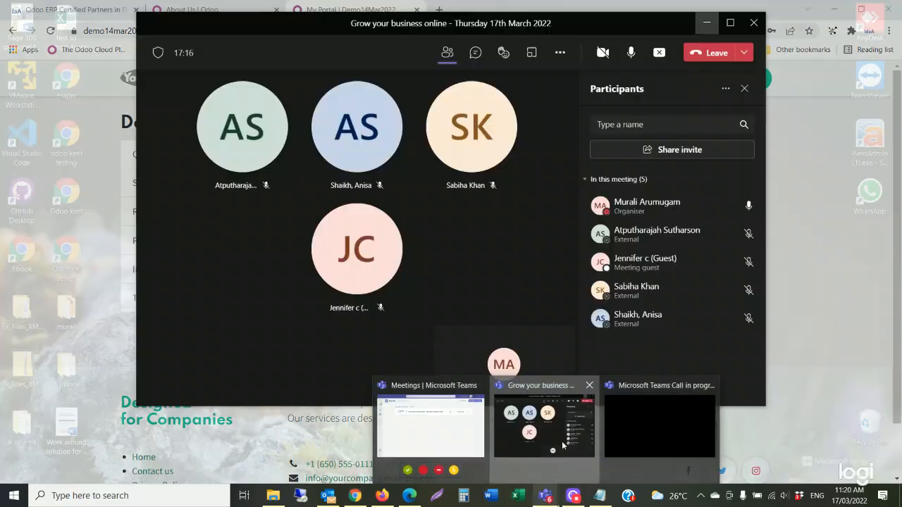
click(553, 464)
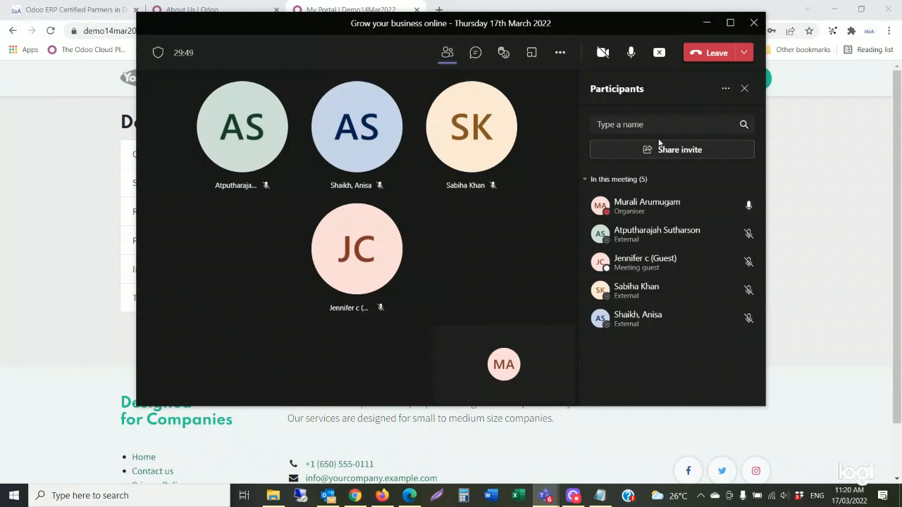
click(708, 25)
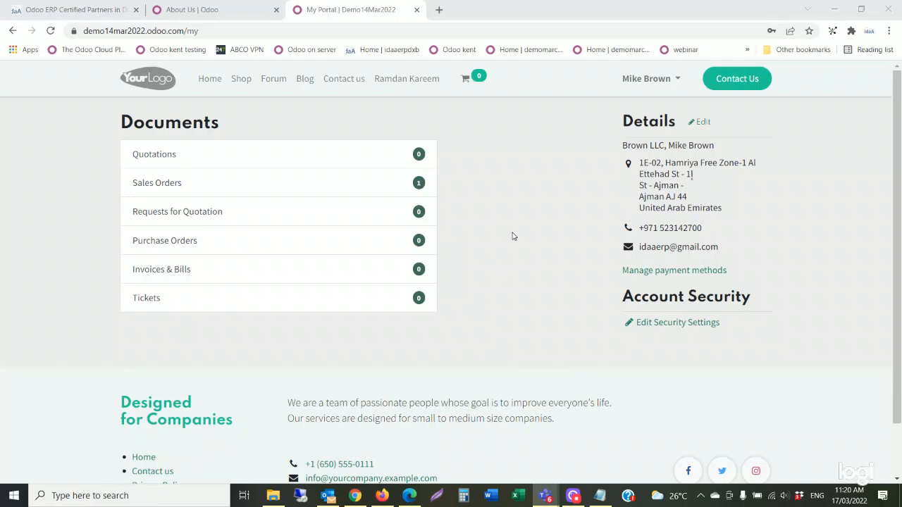
click(661, 80)
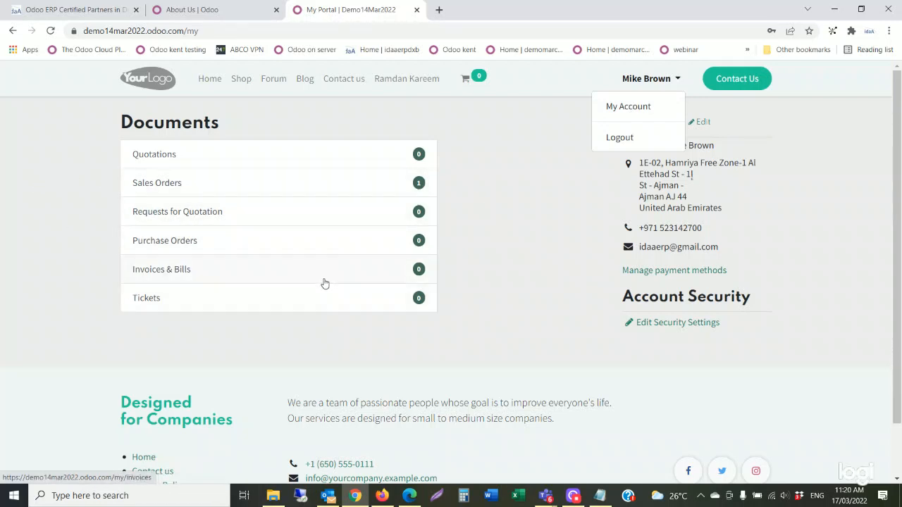
click(157, 184)
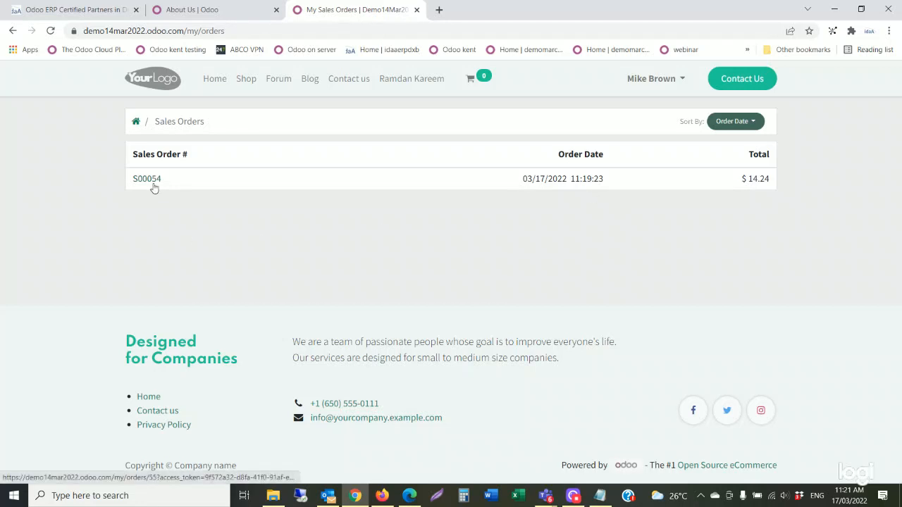
Review sales order S00054's pricing and terms, then return to the My Portal home.
click(154, 186)
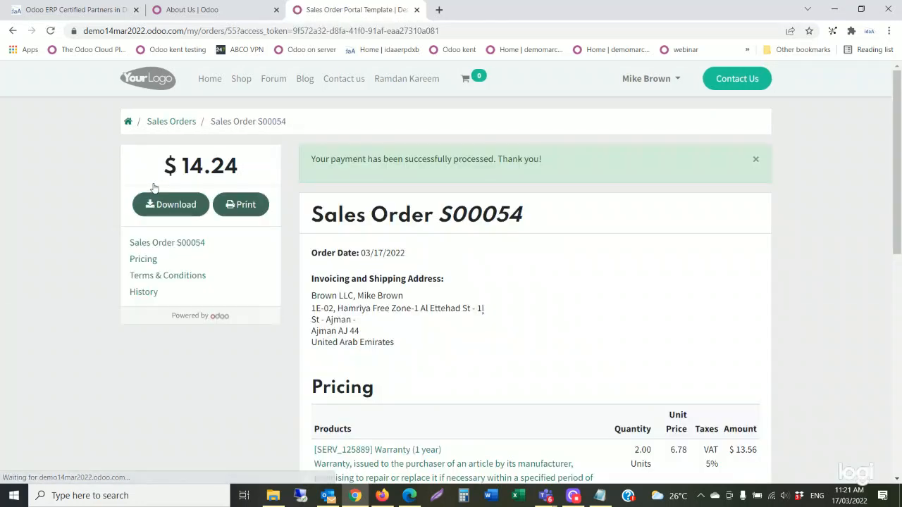
scroll(474, 293, down, 2)
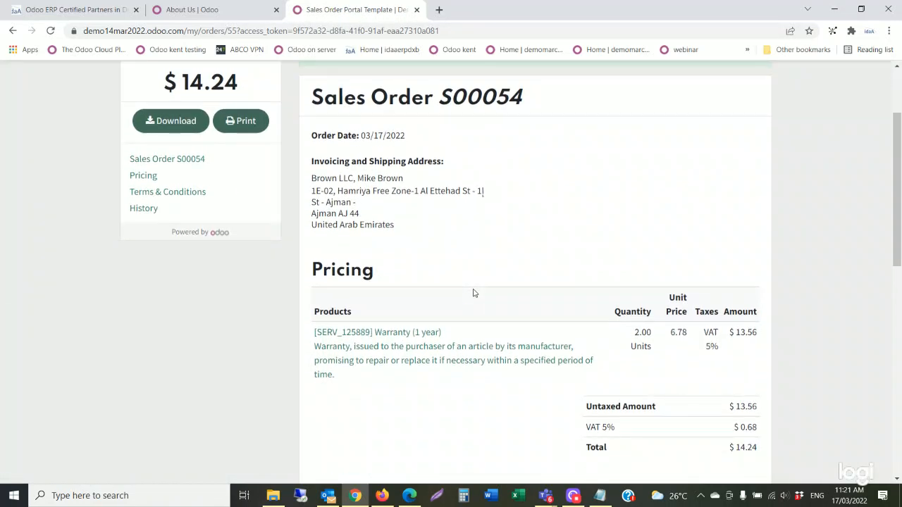
scroll(473, 293, down, 1)
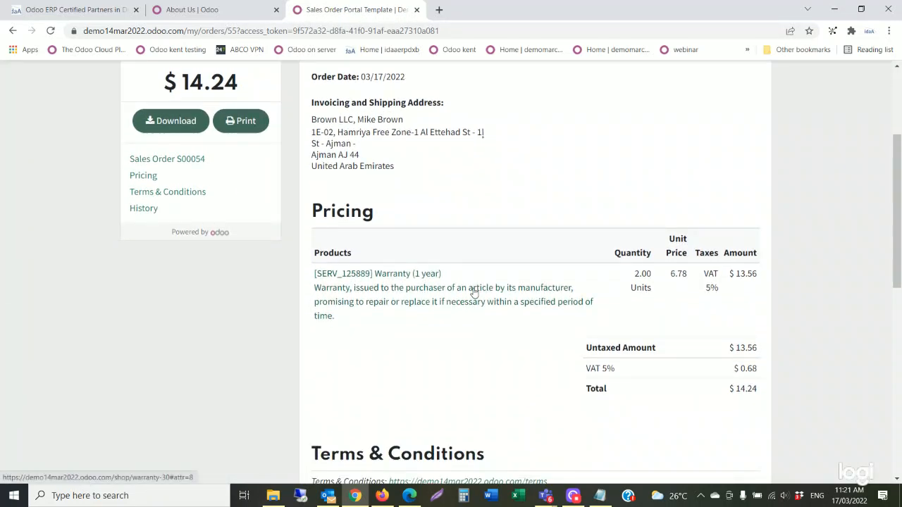
scroll(473, 293, down, 1)
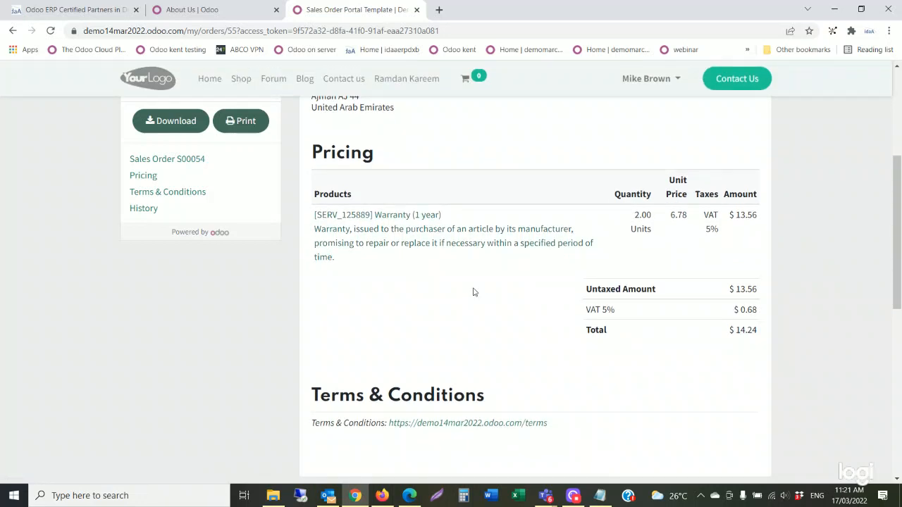
scroll(474, 291, down, 1)
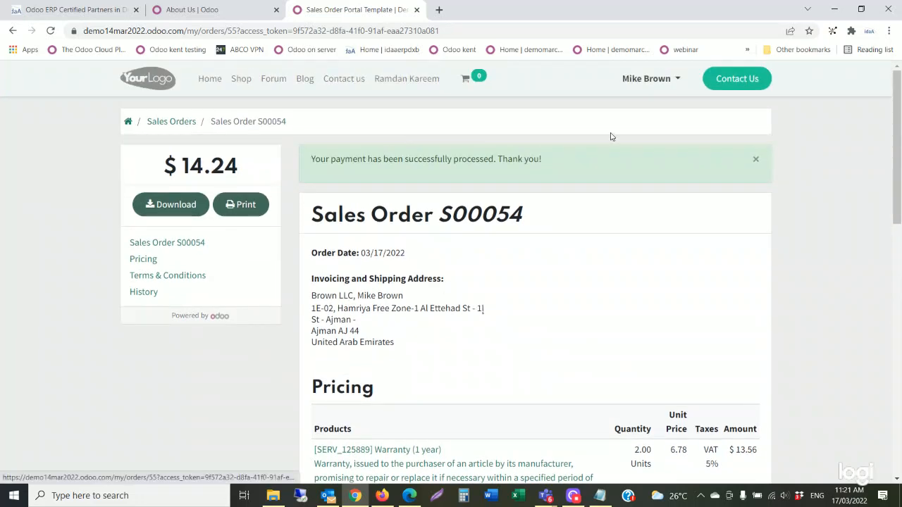
click(167, 124)
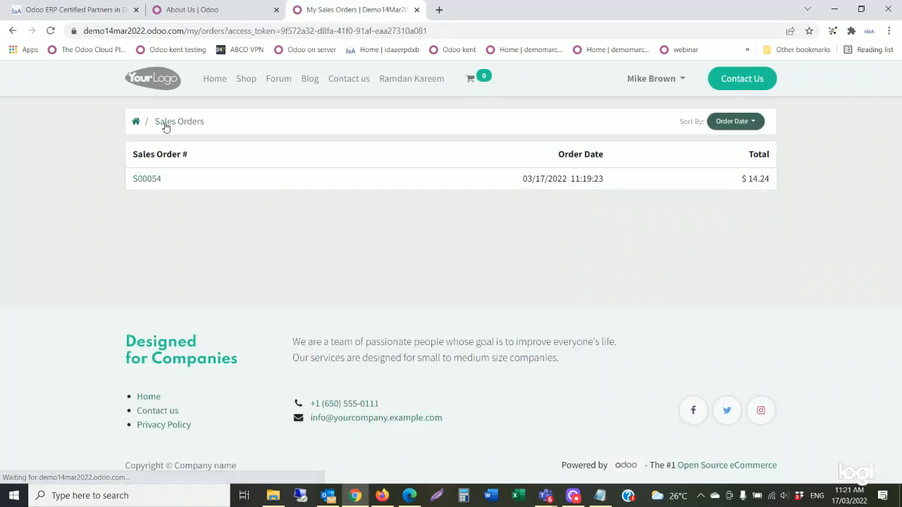
click(136, 122)
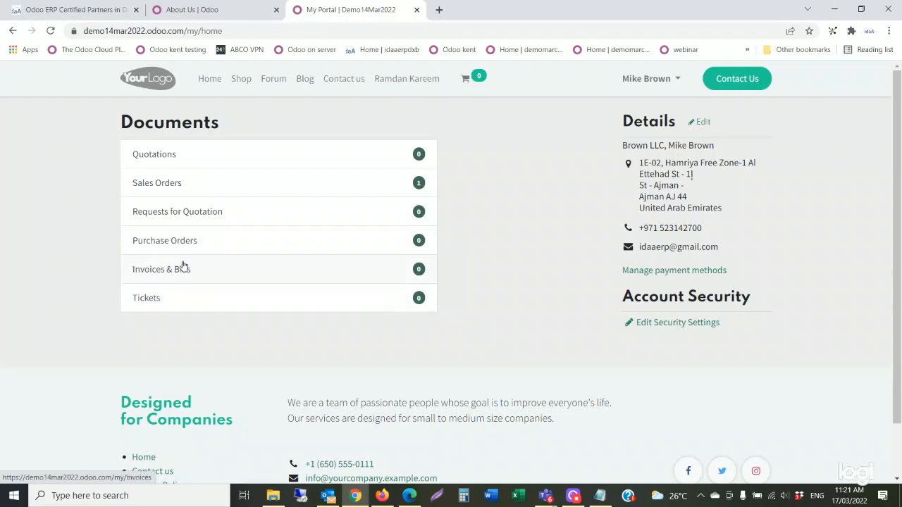
Visit the shop and home page, return to My Account, then switch to the admin browser window.
click(233, 82)
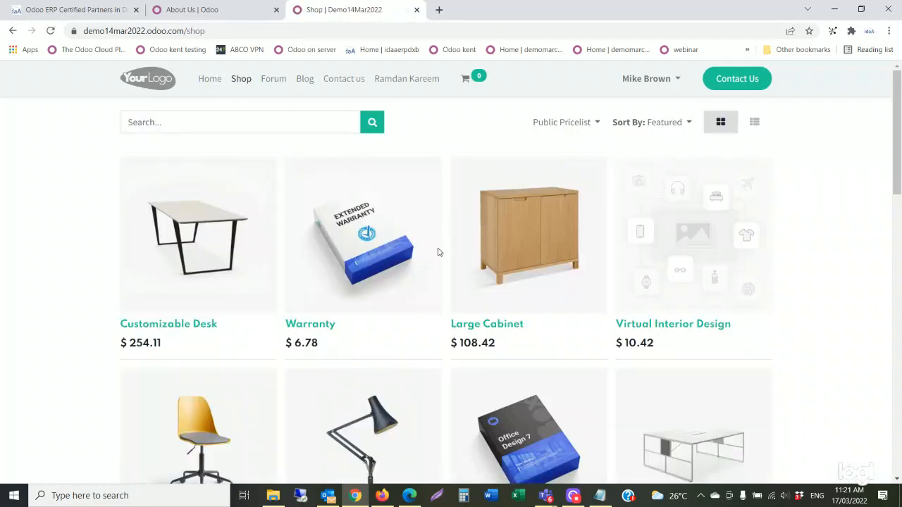
click(215, 83)
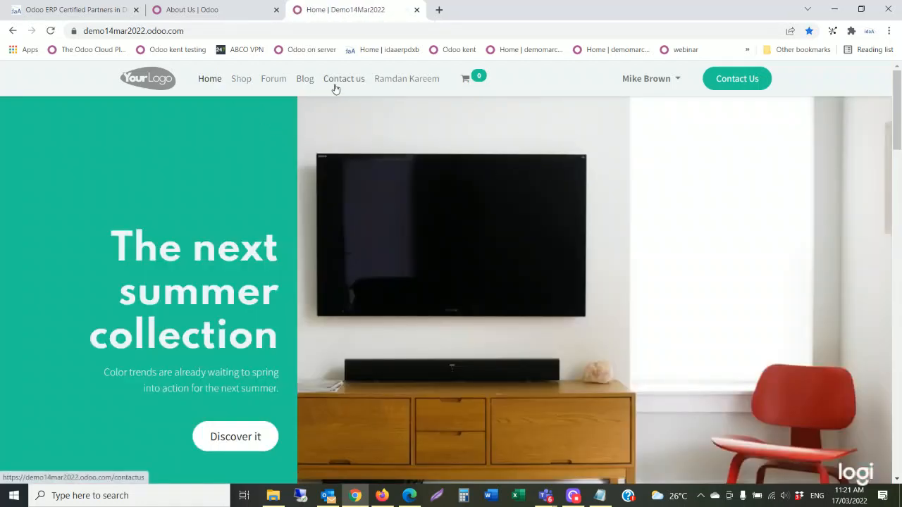
click(662, 86)
click(645, 106)
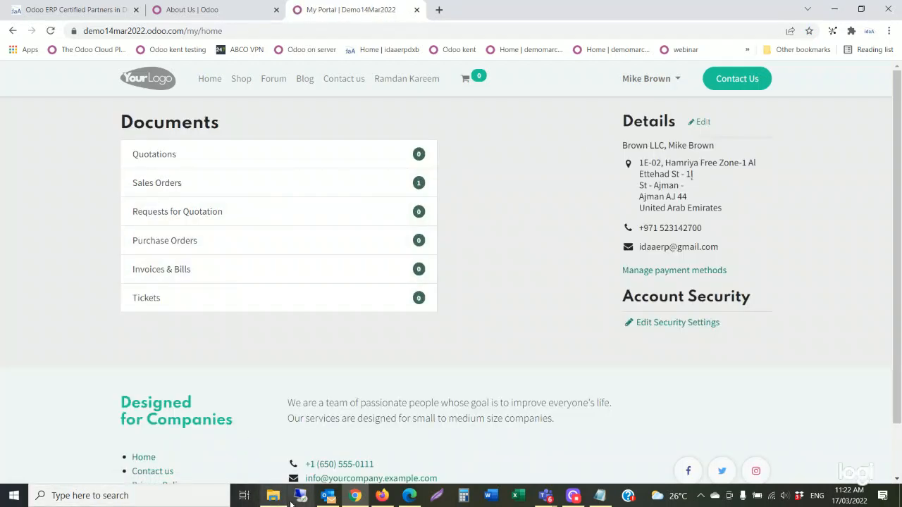
click(381, 495)
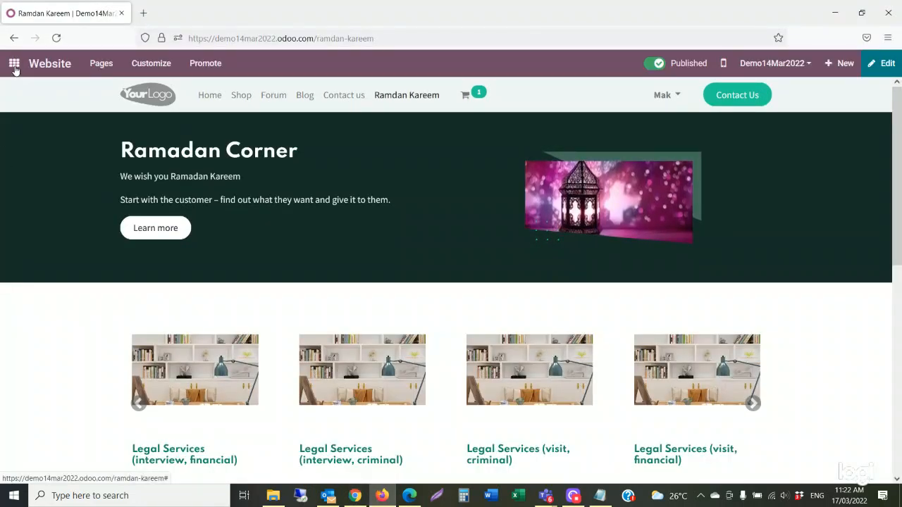
In the Website app, list the confirmed website orders via Orders > Orders.
click(14, 66)
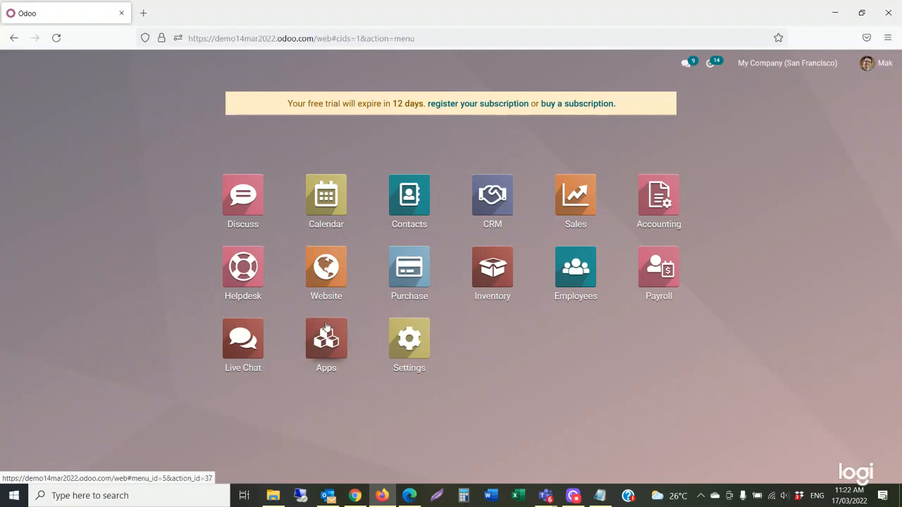
click(321, 277)
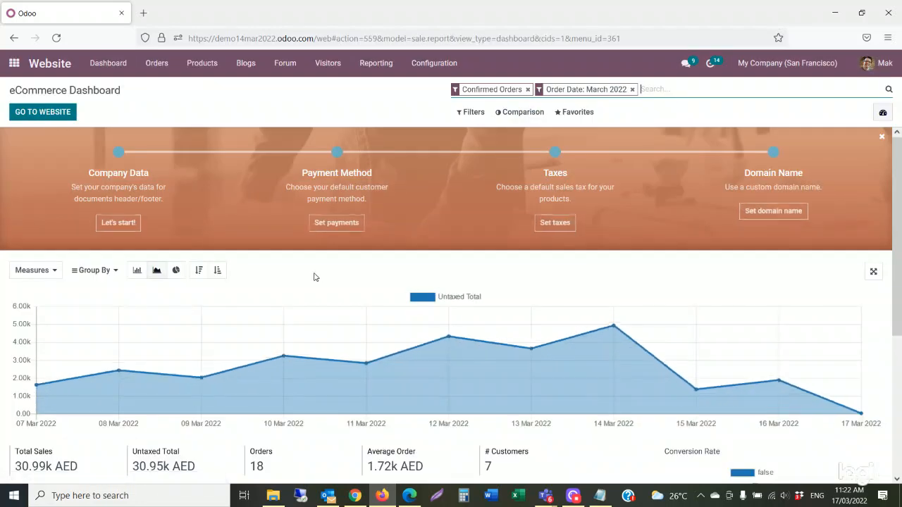
click(165, 70)
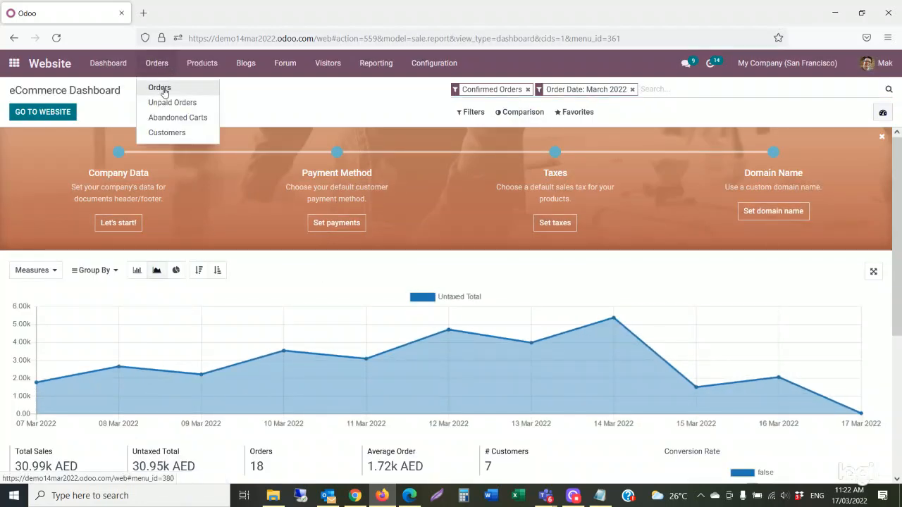
click(162, 89)
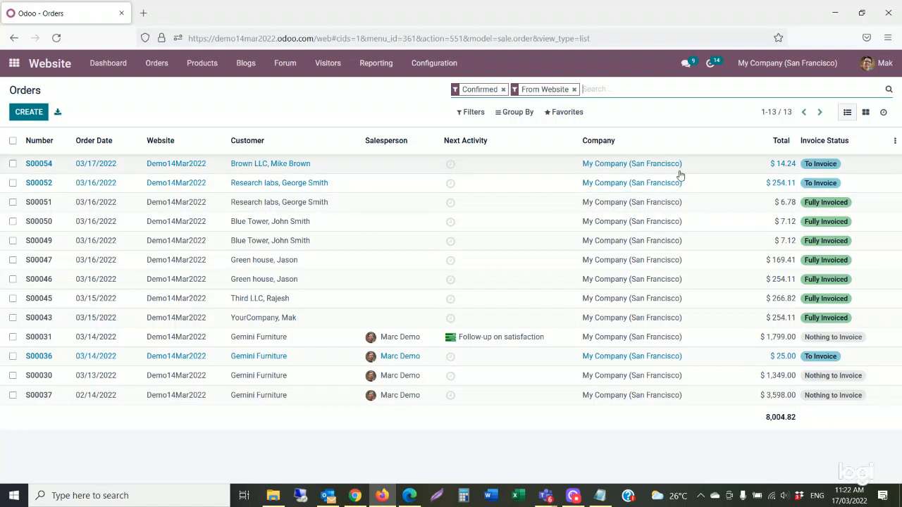
Open order S00054 ($14.24) and read its chatter's confirmation and payment messages.
click(158, 168)
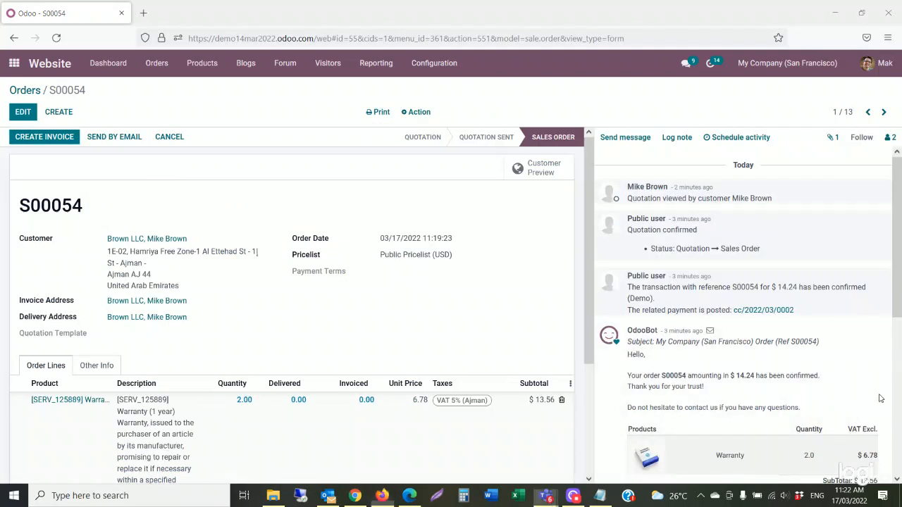
scroll(765, 246, down, 1)
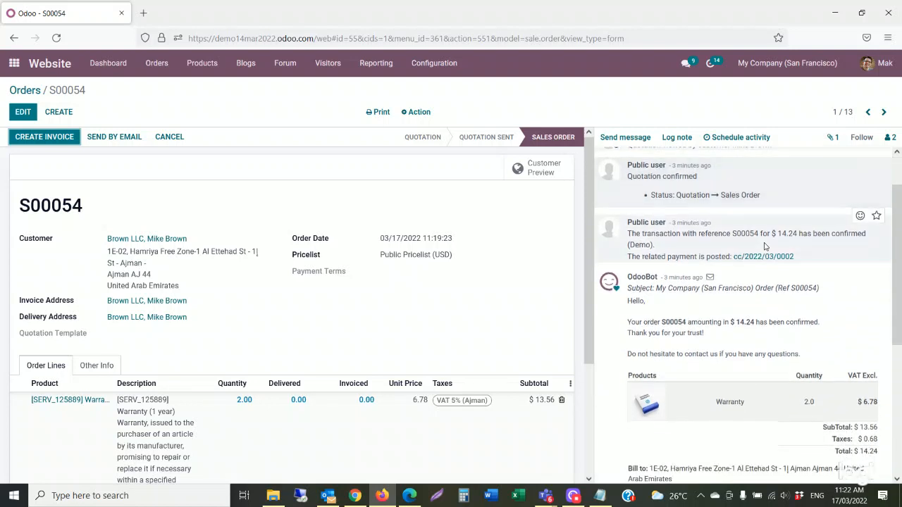
scroll(765, 248, up, 1)
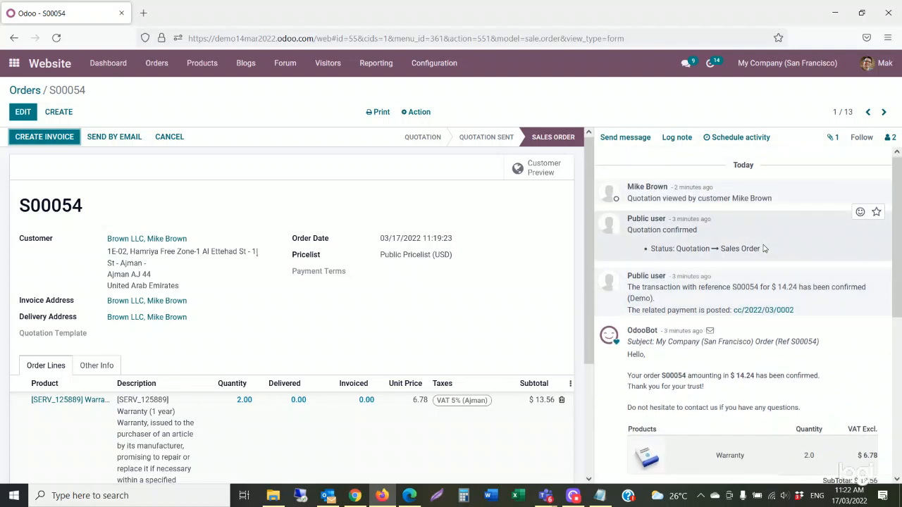
scroll(764, 249, down, 1)
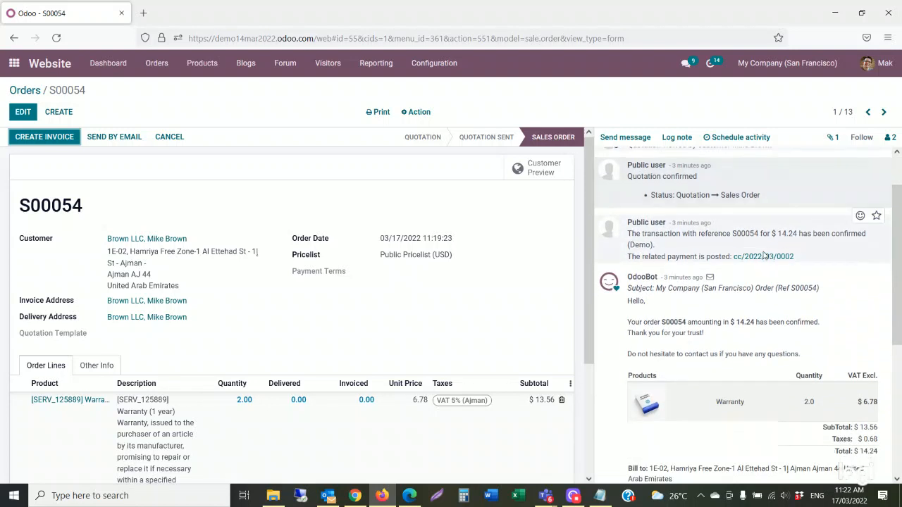
scroll(765, 257, down, 1)
scroll(766, 259, down, 1)
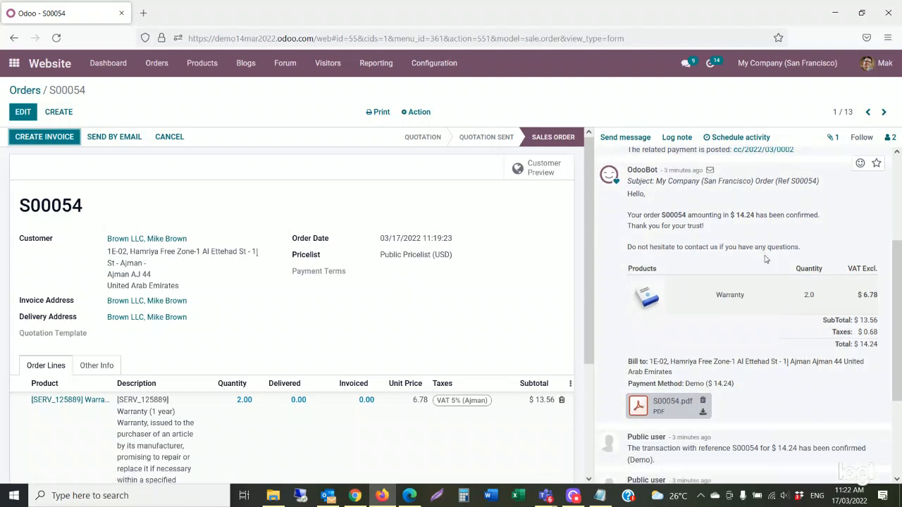
scroll(765, 259, down, 3)
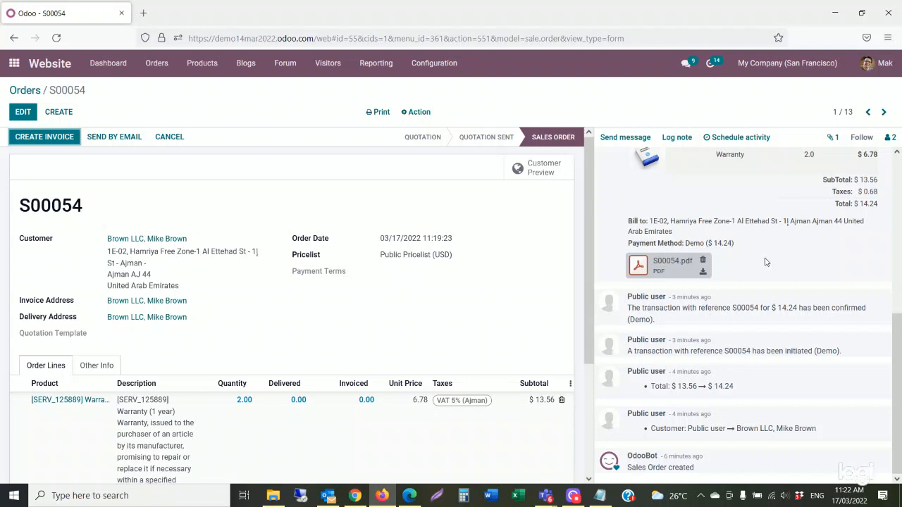
scroll(766, 261, up, 5)
scroll(768, 258, up, 1)
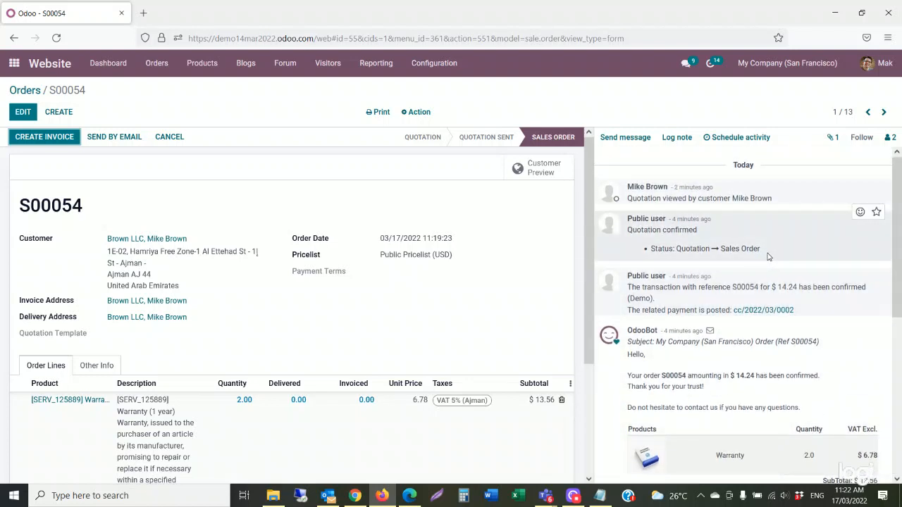
scroll(767, 257, down, 1)
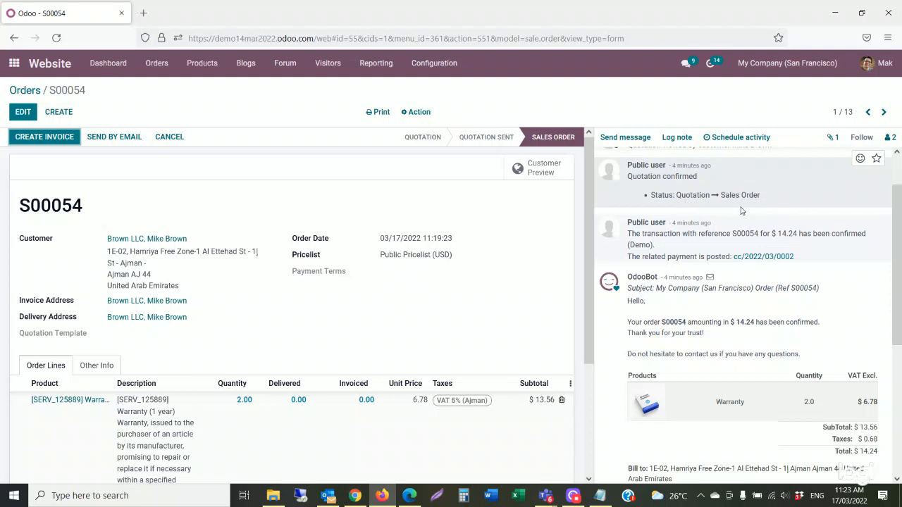
scroll(666, 317, down, 2)
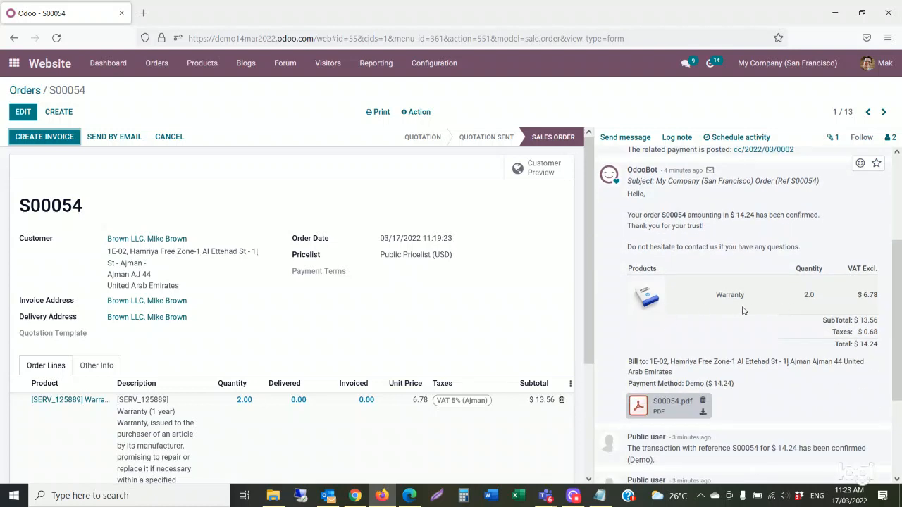
scroll(776, 304, down, 3)
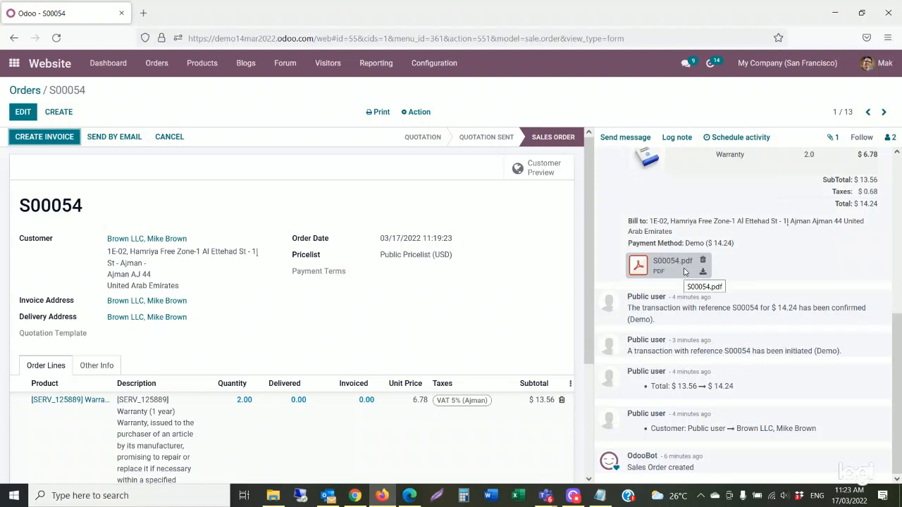
scroll(690, 339, up, 6)
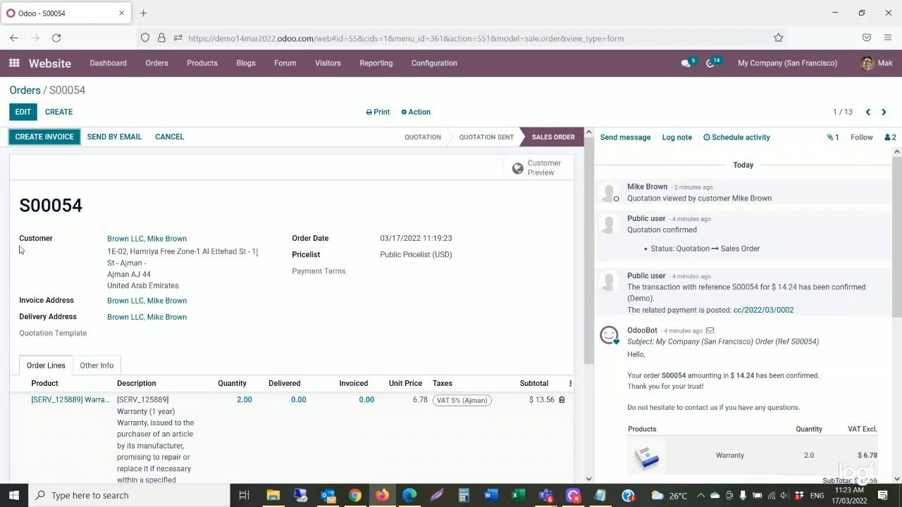
Create a regular invoice for S00054, post it as INV/2022/00009, and return to the customer portal.
click(45, 137)
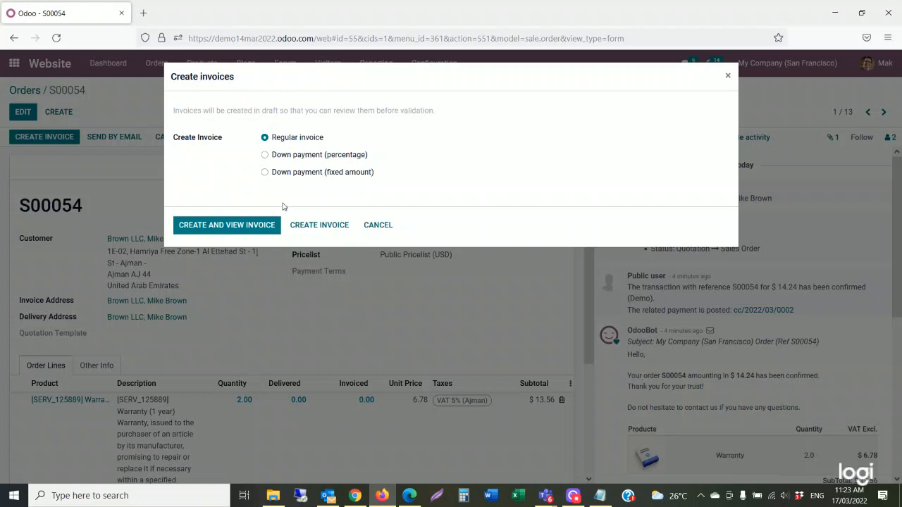
click(262, 231)
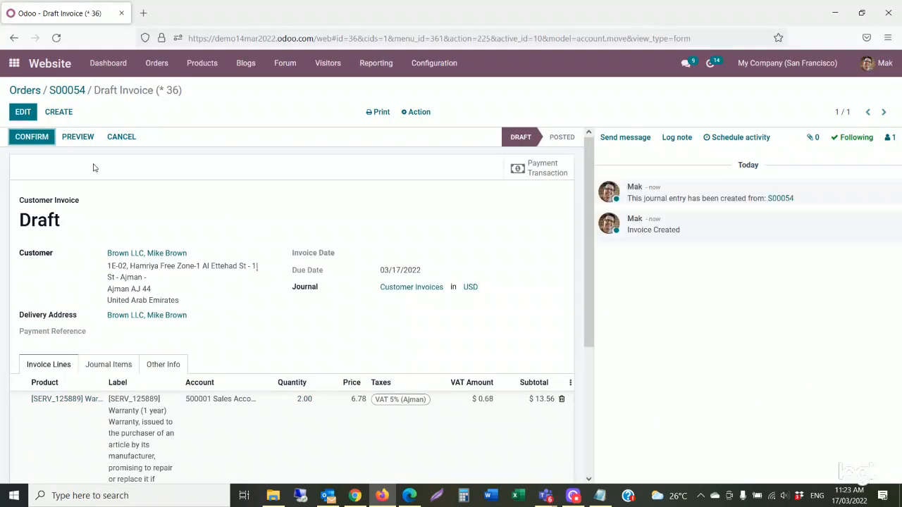
click(29, 143)
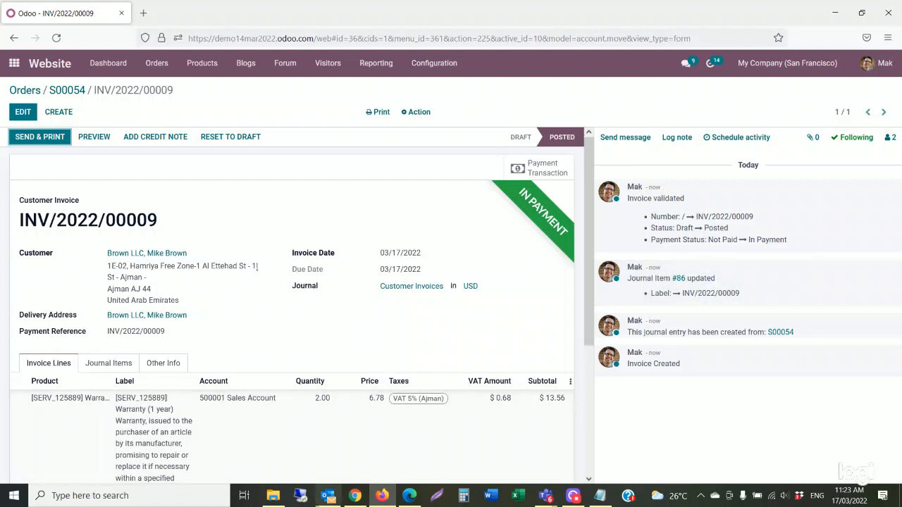
click(355, 495)
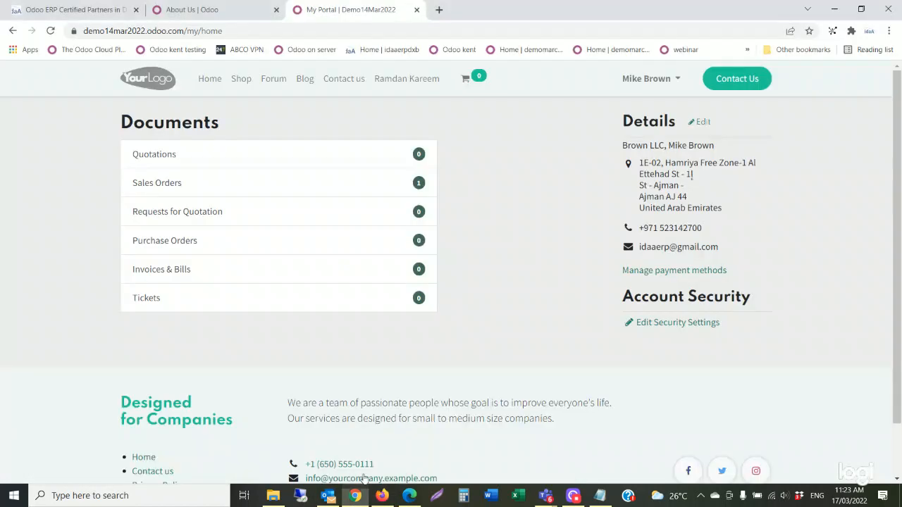
Reload the portal and open invoice INV/2022/00009 under Invoices & Bills, confirming it is Paid.
click(54, 34)
click(200, 276)
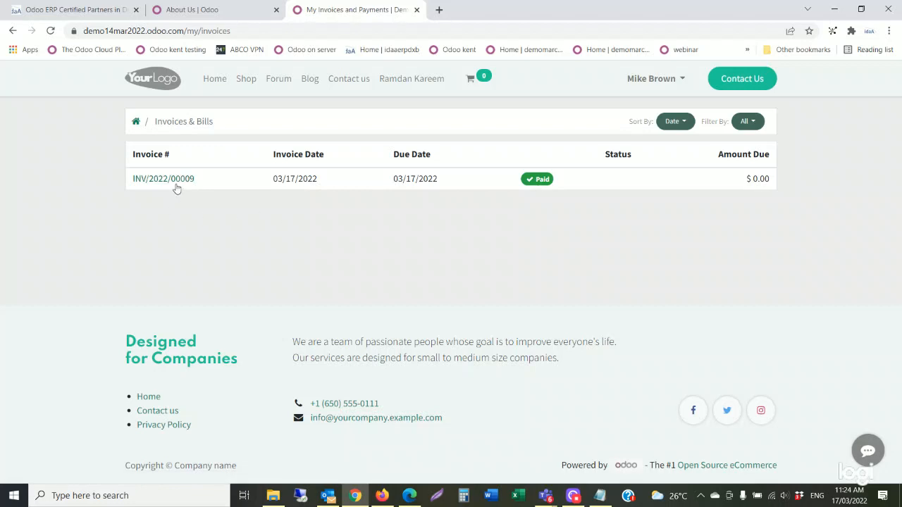
click(177, 186)
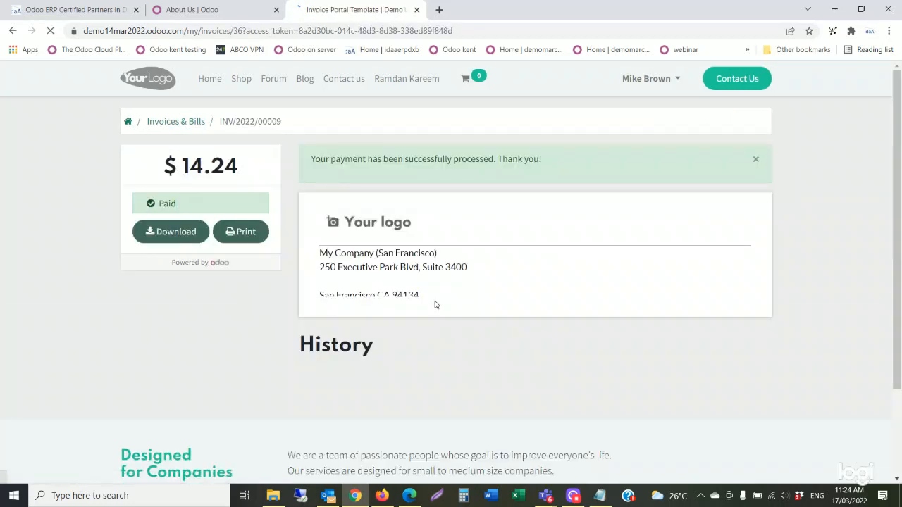
scroll(435, 305, down, 4)
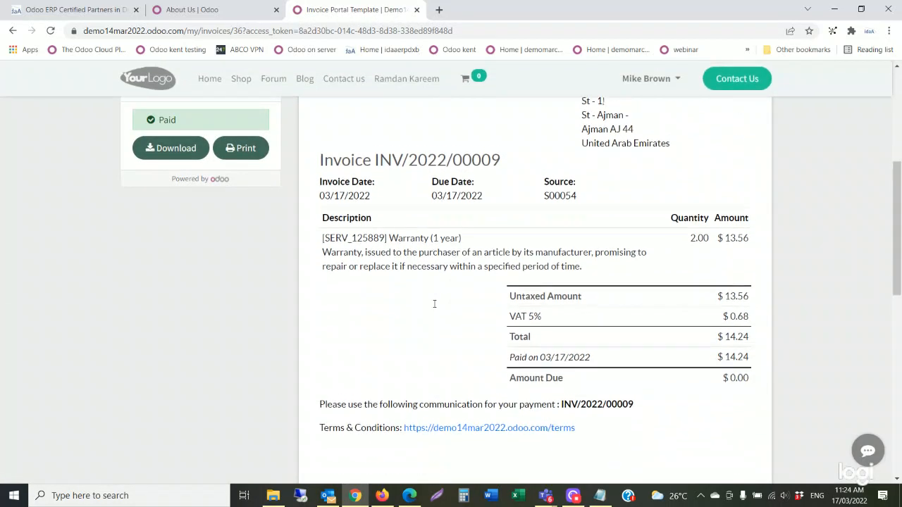
scroll(435, 308, up, 4)
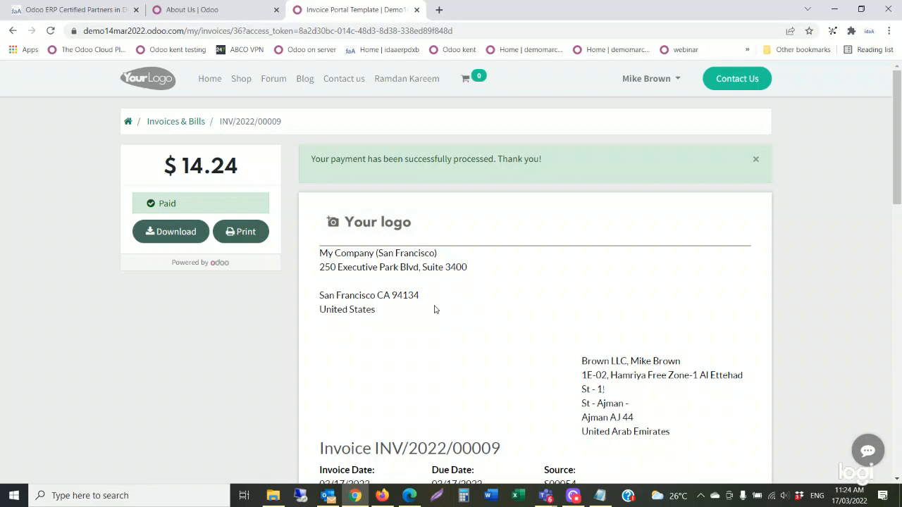
Add the Customizable Desk with Steel legs to the cart from the shop.
click(246, 88)
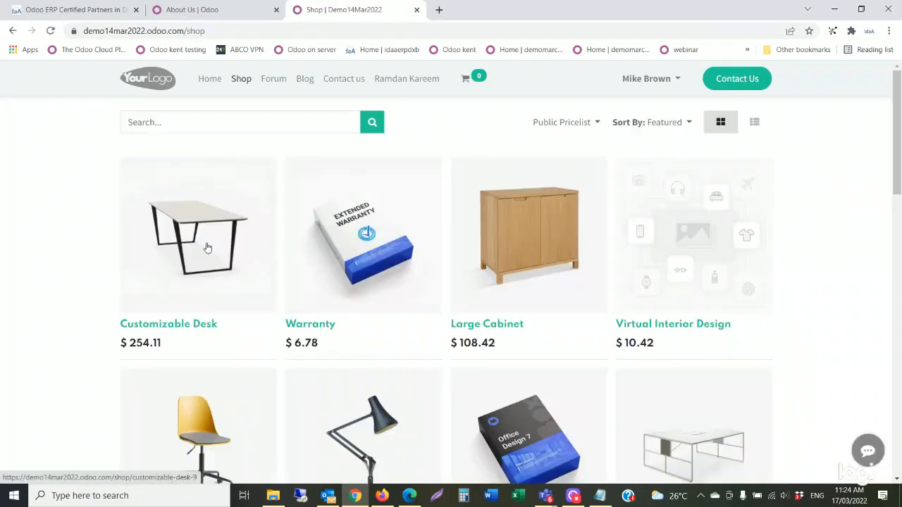
scroll(208, 254, down, 1)
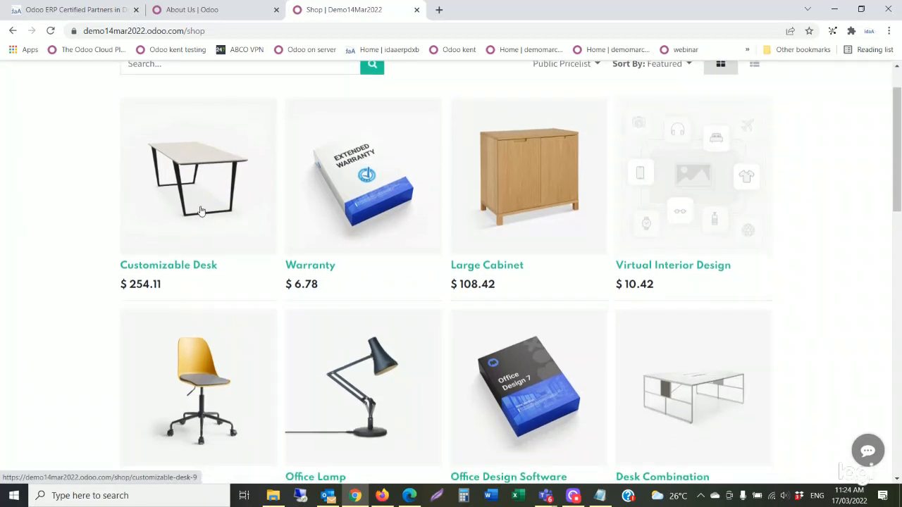
click(201, 197)
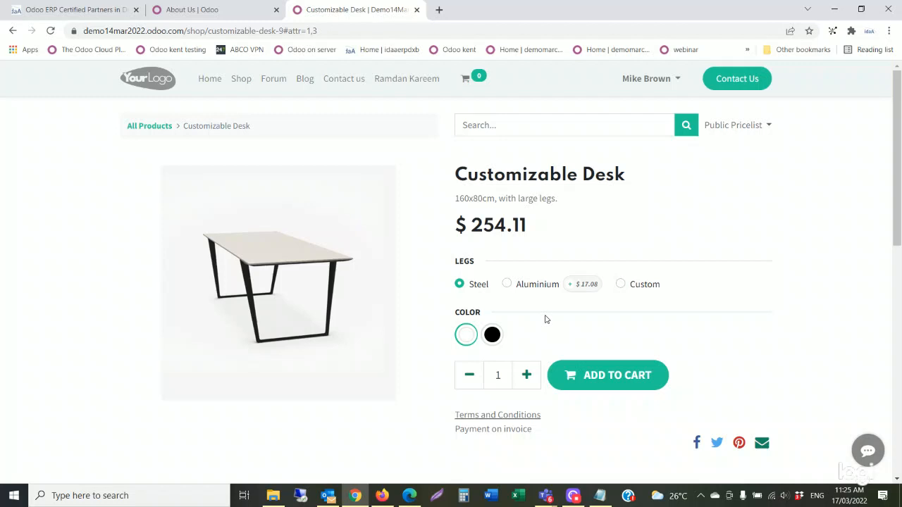
scroll(545, 319, down, 1)
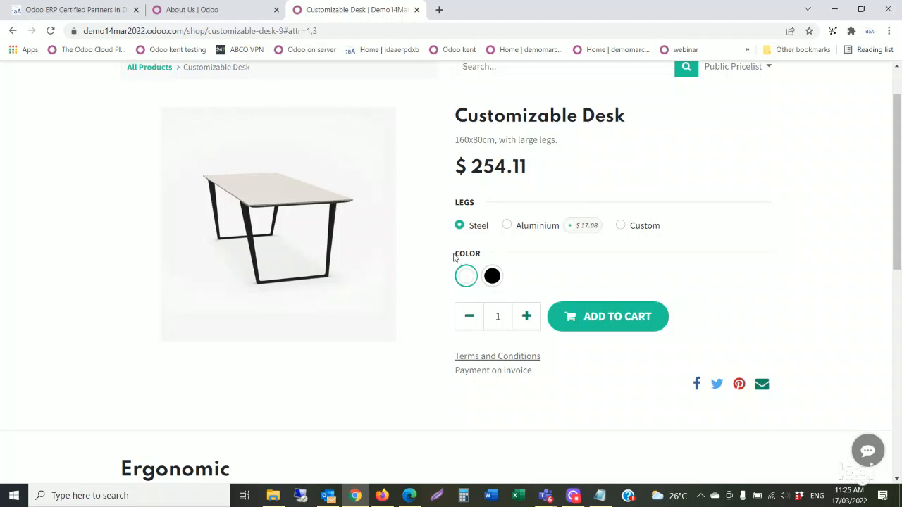
click(508, 227)
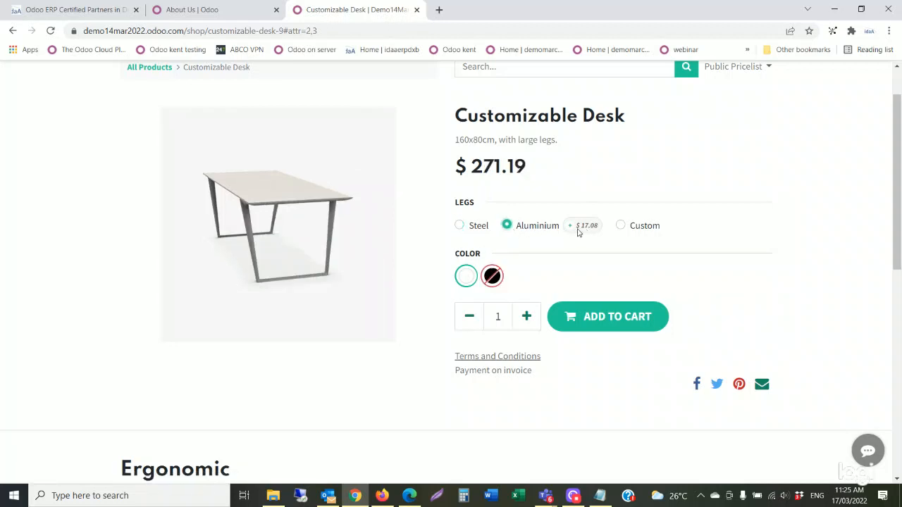
click(459, 229)
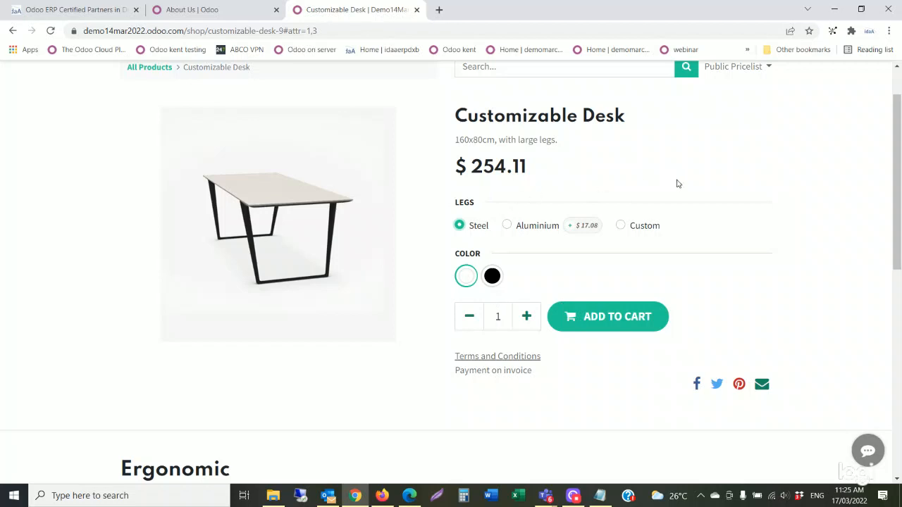
click(623, 330)
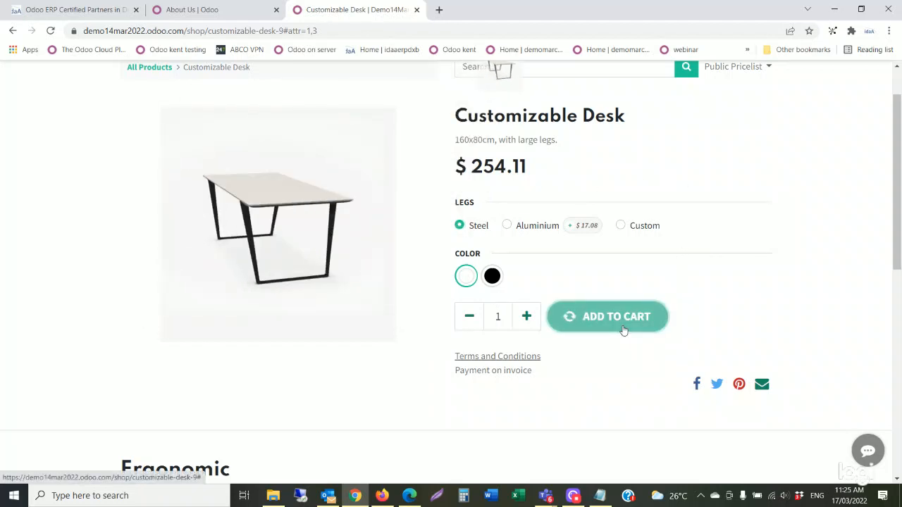
Check out the desk with Wire Transfer payment, placing order S00055 for $266.82.
scroll(374, 284, up, 1)
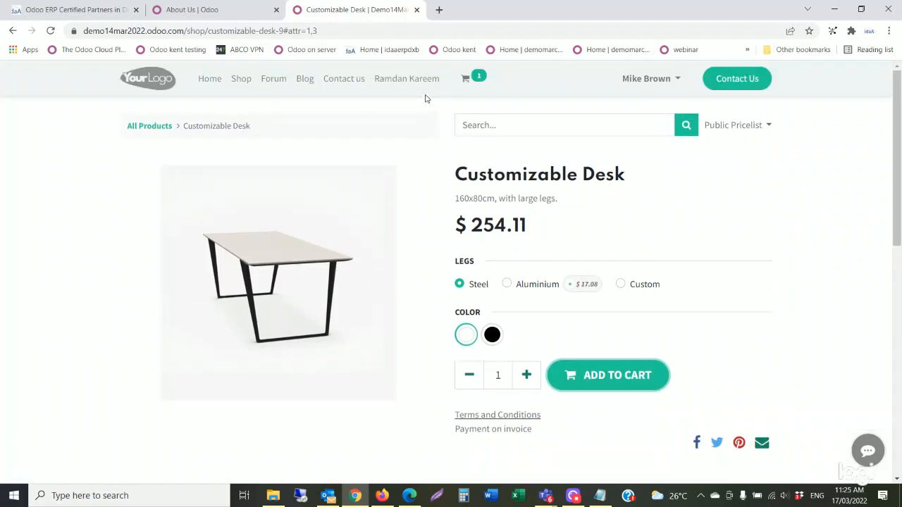
click(480, 80)
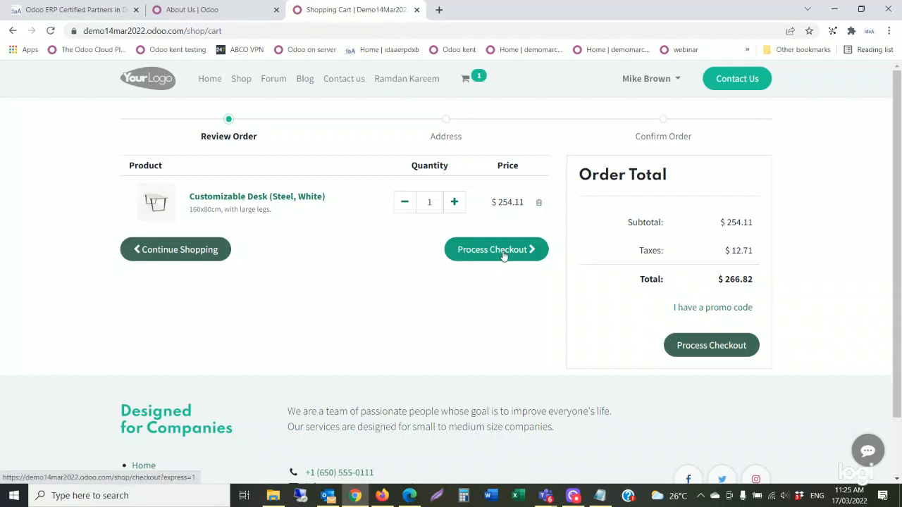
click(503, 256)
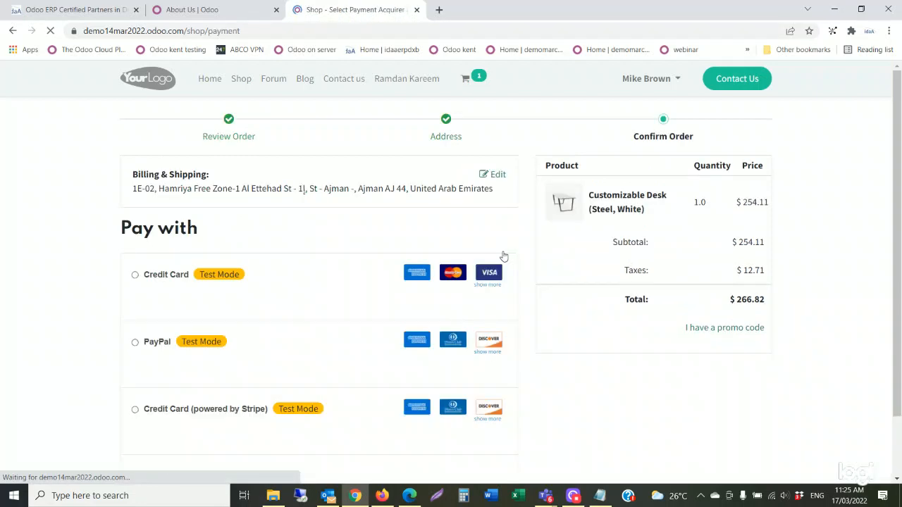
scroll(172, 362, down, 1)
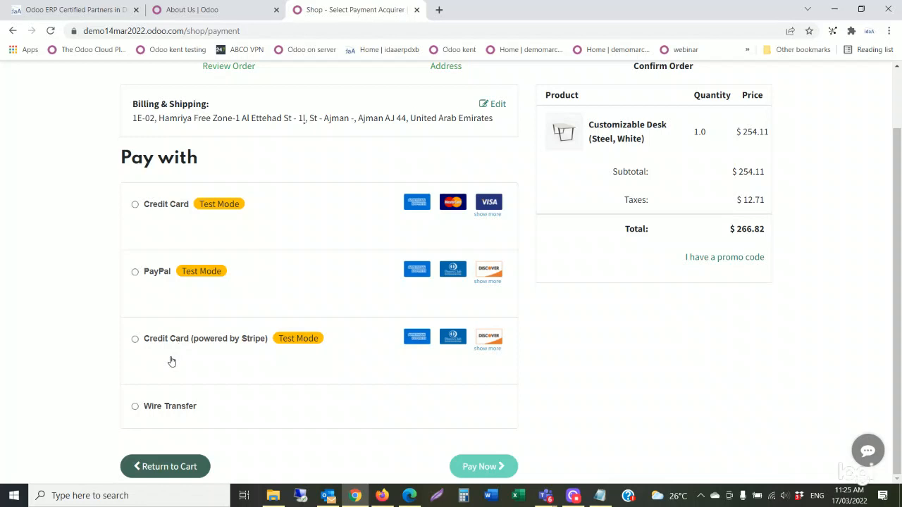
click(135, 407)
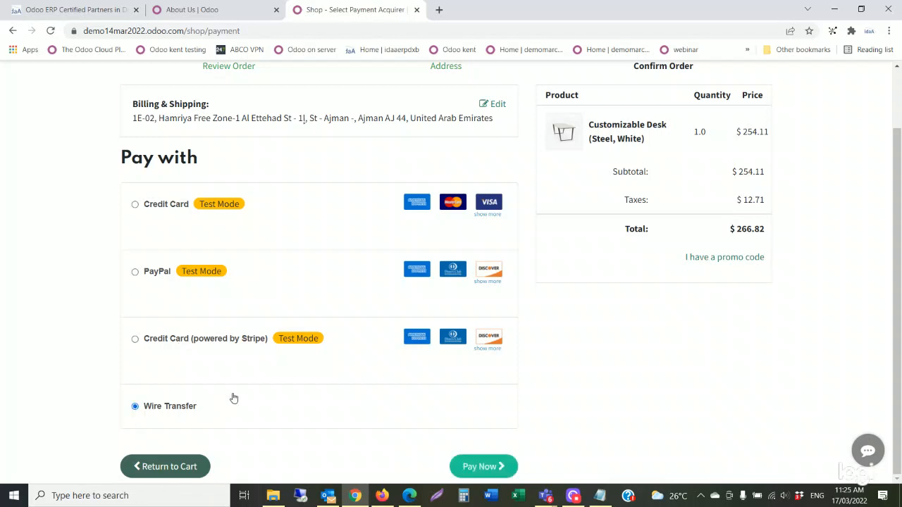
click(485, 471)
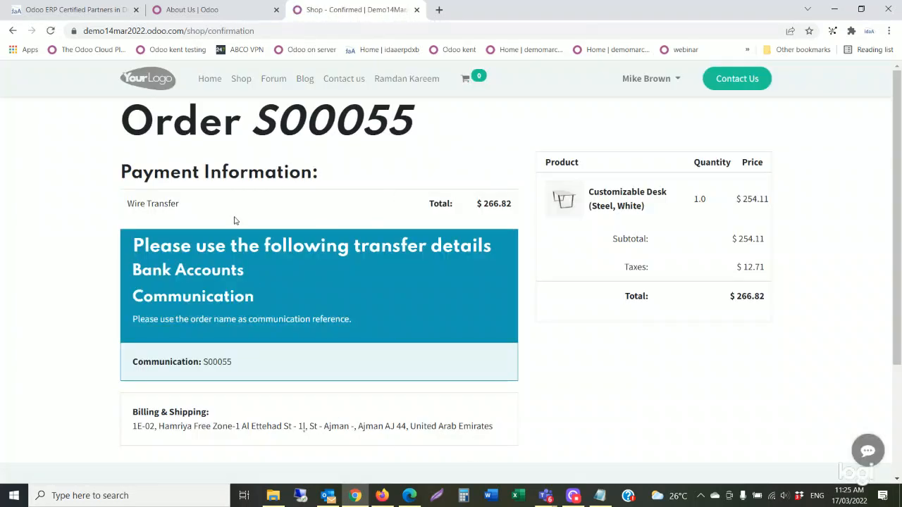
Review quotation S00055 ($266.82) and its wire transfer details in the portal, then switch to the back office.
click(642, 82)
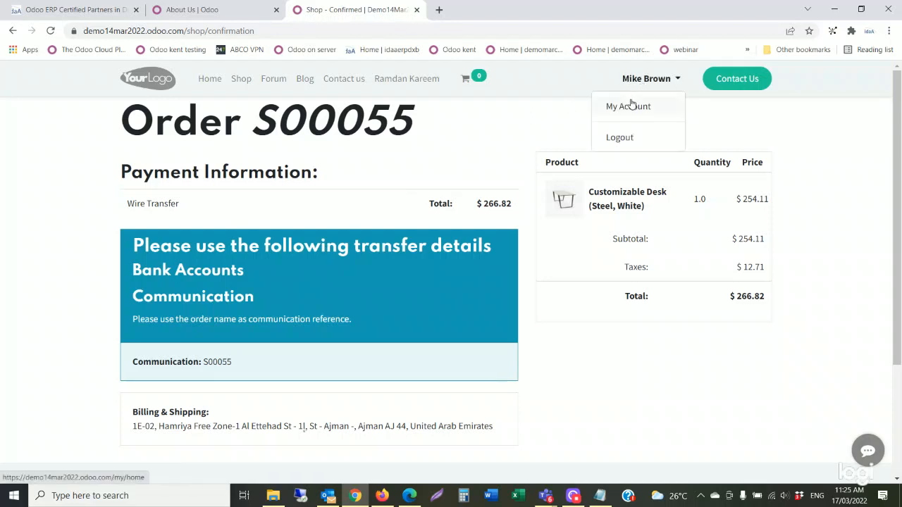
click(630, 108)
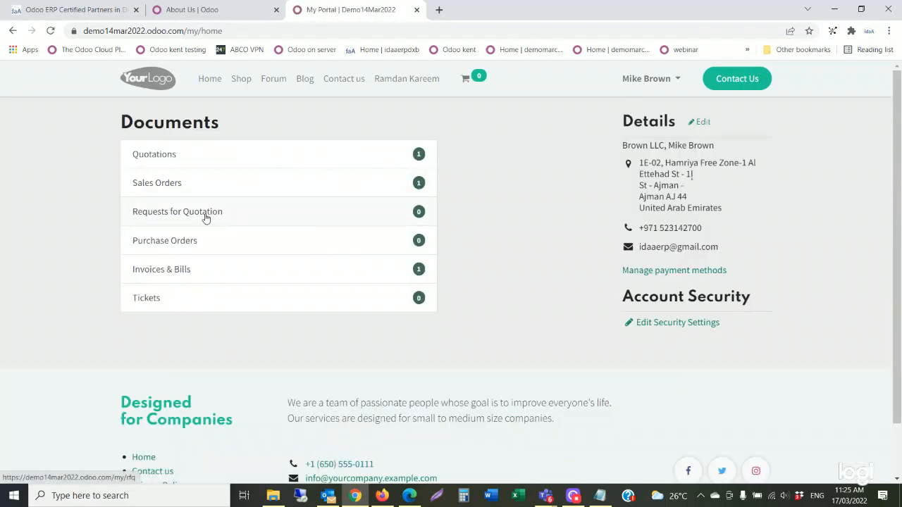
click(168, 166)
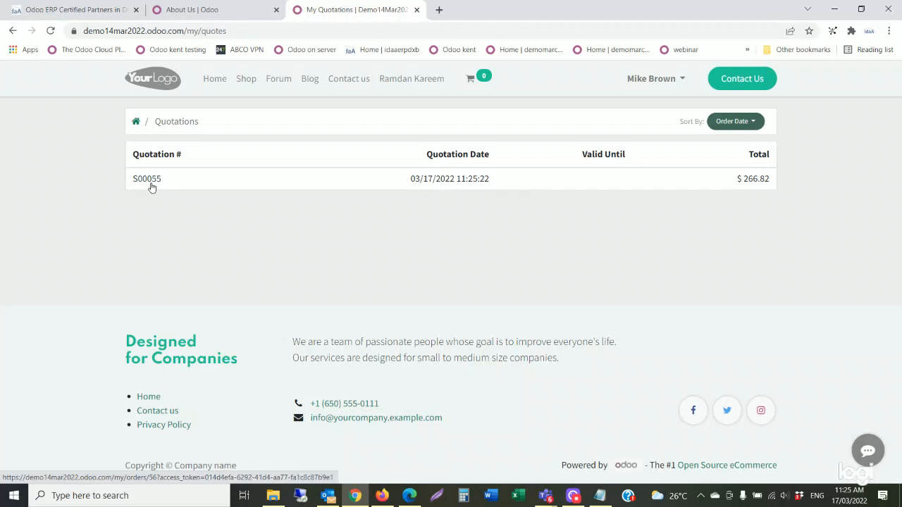
click(151, 185)
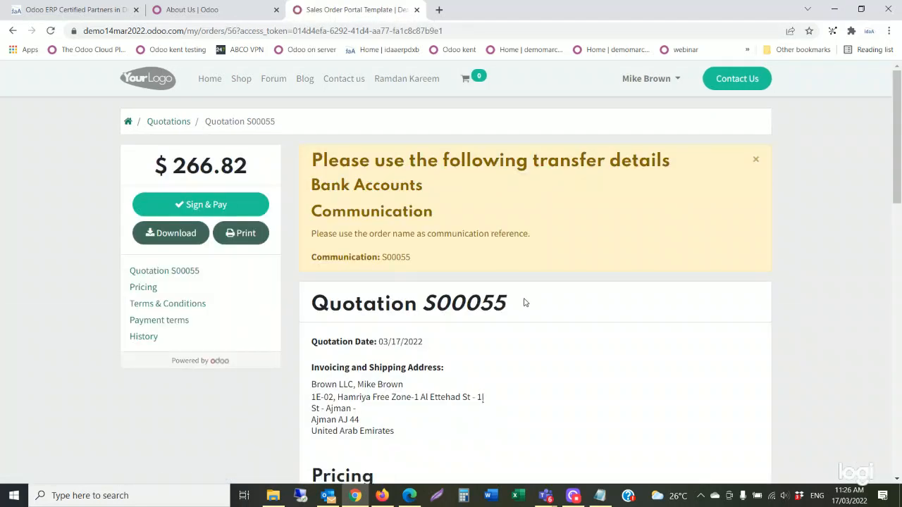
scroll(524, 303, down, 2)
scroll(523, 303, down, 2)
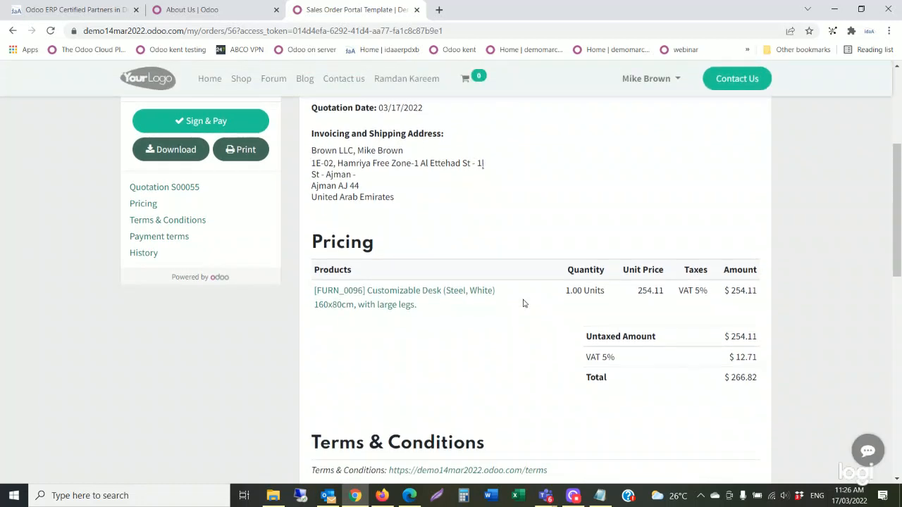
scroll(522, 303, up, 3)
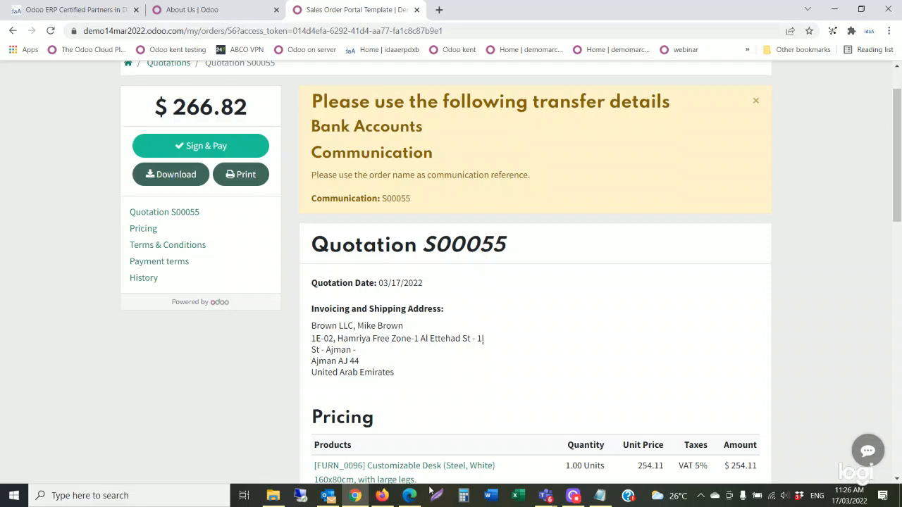
click(381, 495)
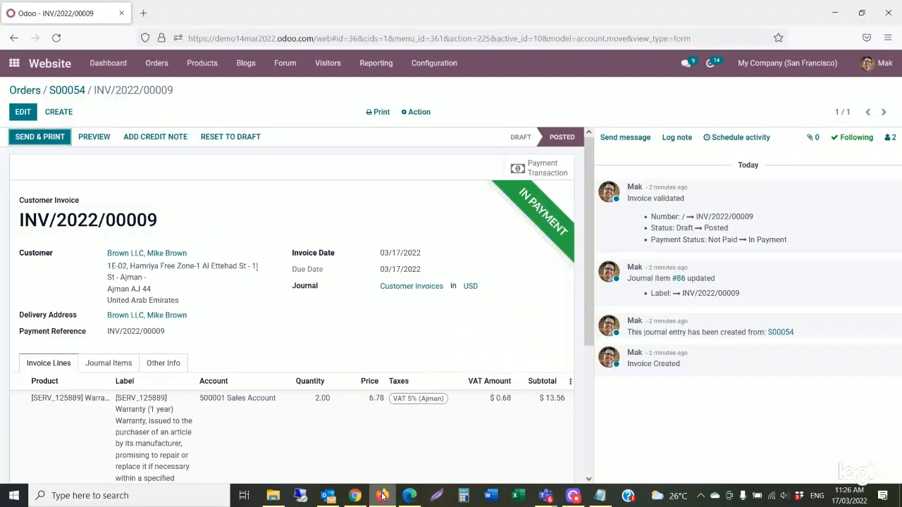
Remove the Confirmed filter from website orders, open S00055, and confirm it as a sales order.
click(26, 91)
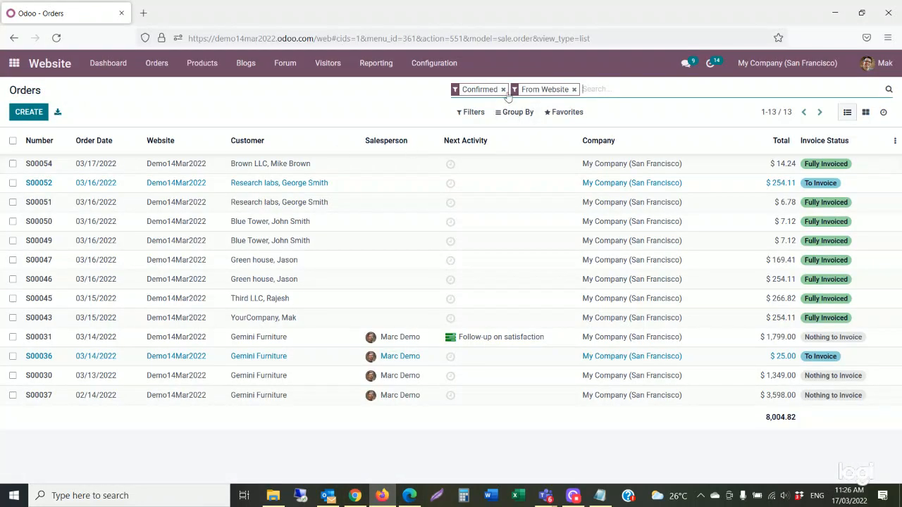
click(502, 89)
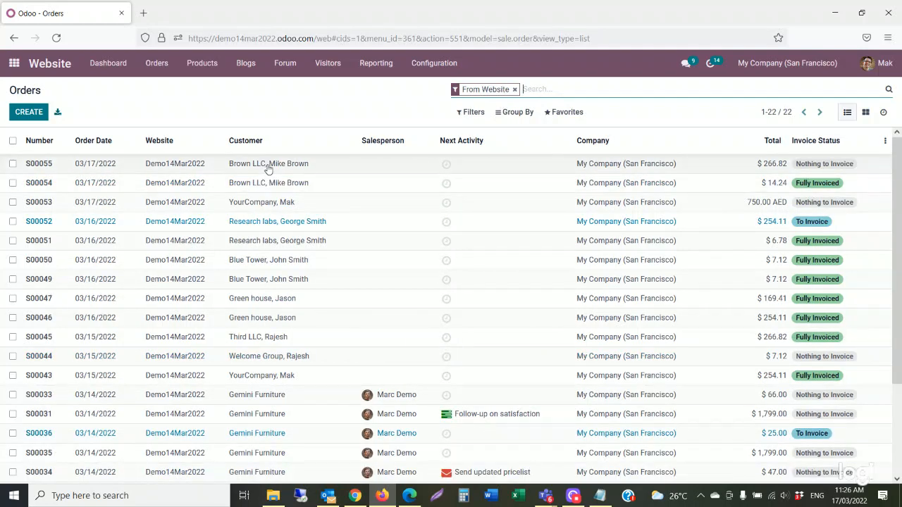
click(267, 169)
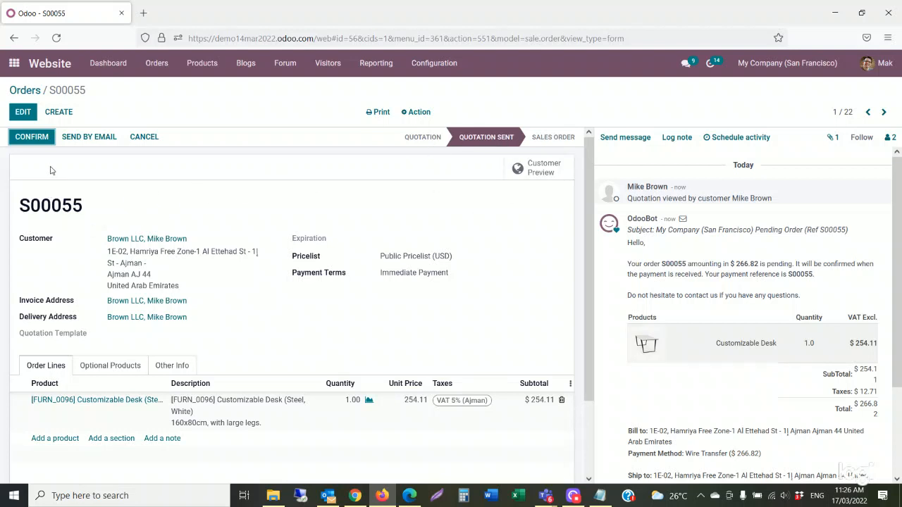
click(42, 146)
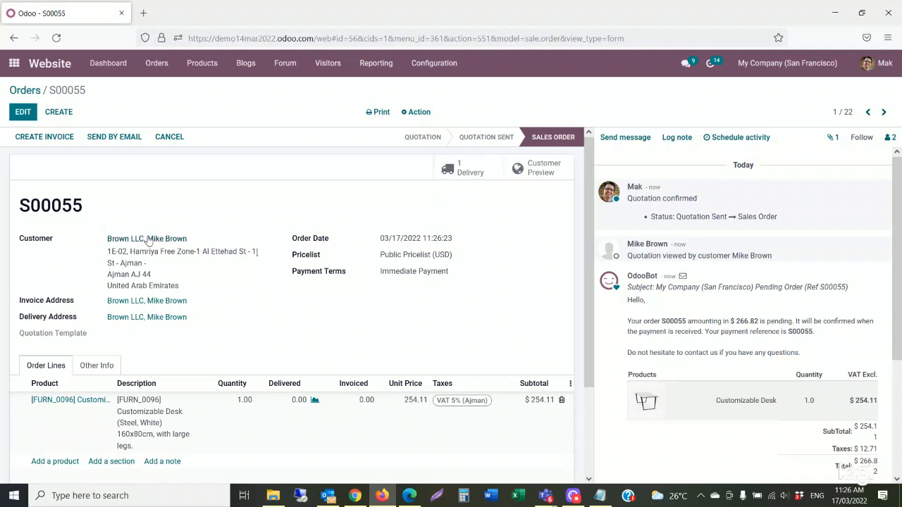
click(14, 64)
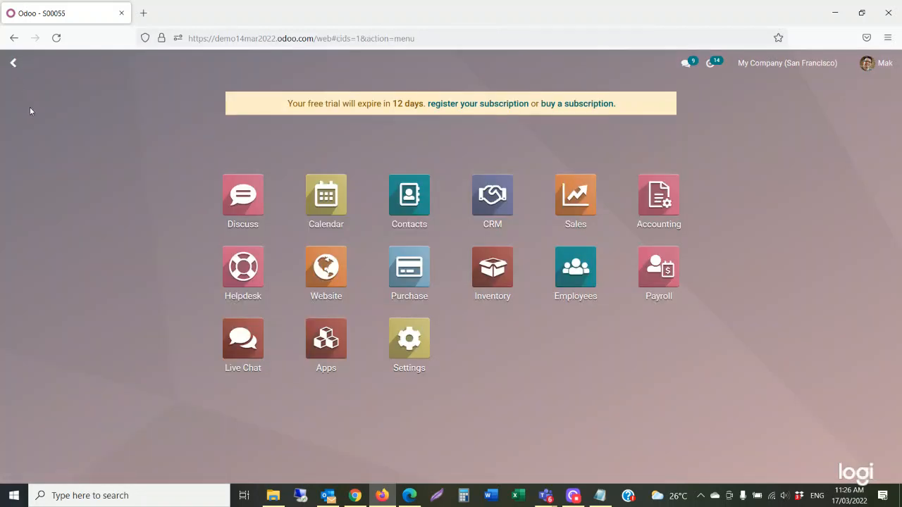
Check Inventory, then show Website's orders list with S00055 marked Nothing to Invoice.
click(494, 275)
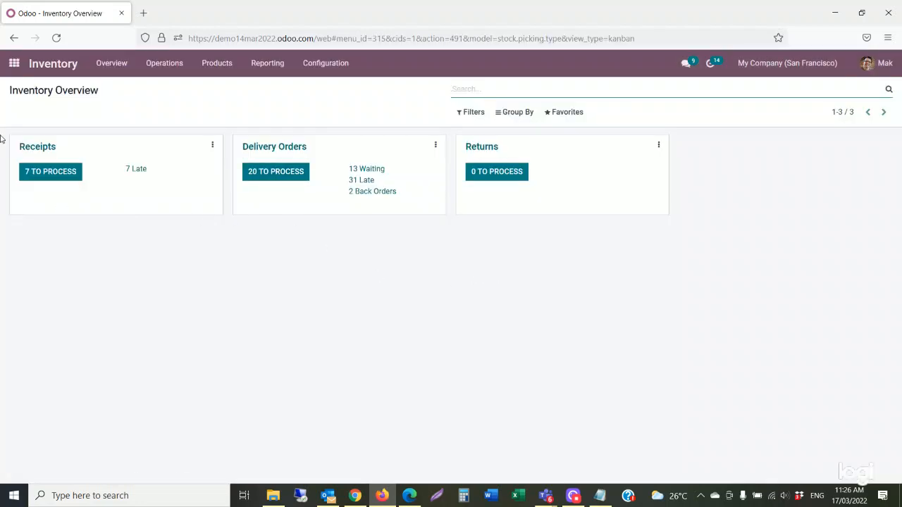
click(12, 68)
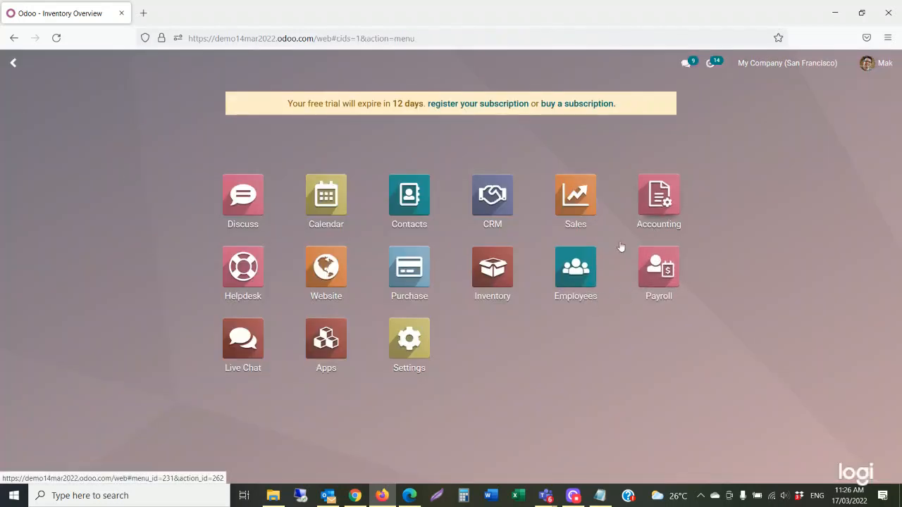
click(327, 280)
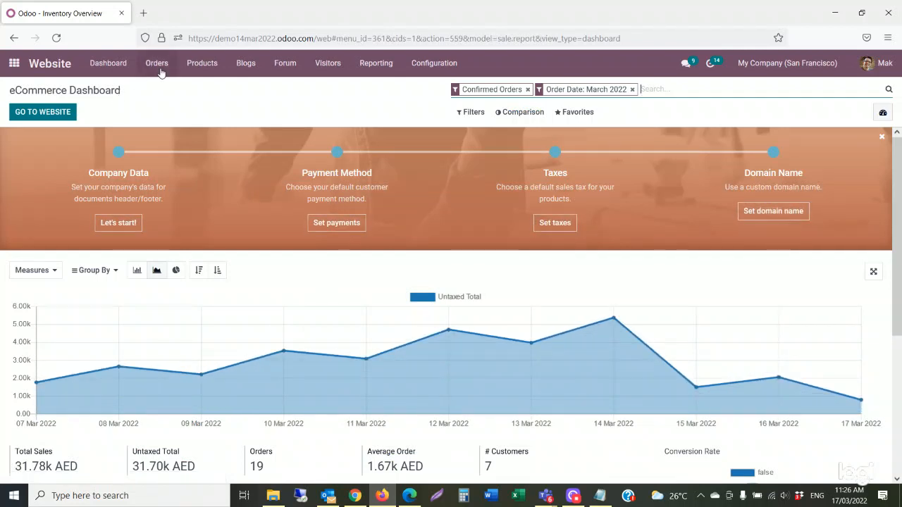
click(160, 68)
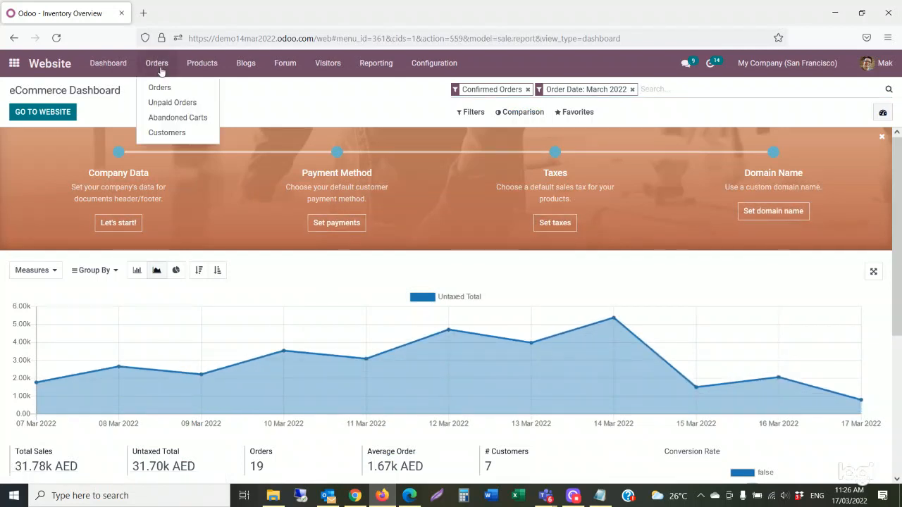
click(161, 89)
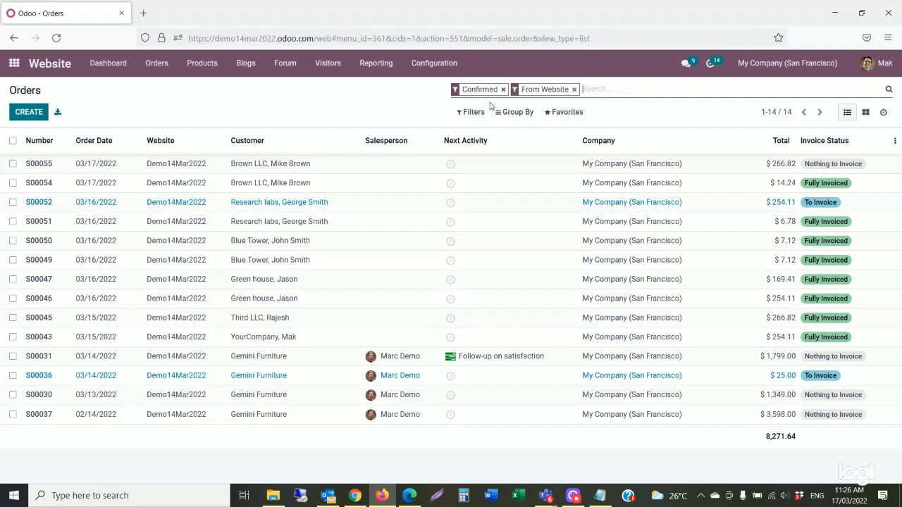
Validate S00055's delivery WH/OUT/00042 as an immediate transfer of 1.00 Customizable Desk.
click(274, 170)
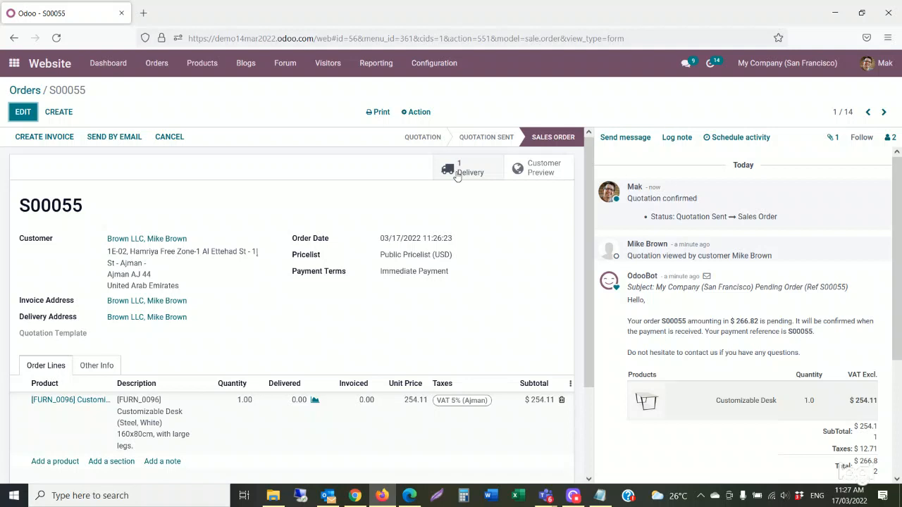
click(457, 176)
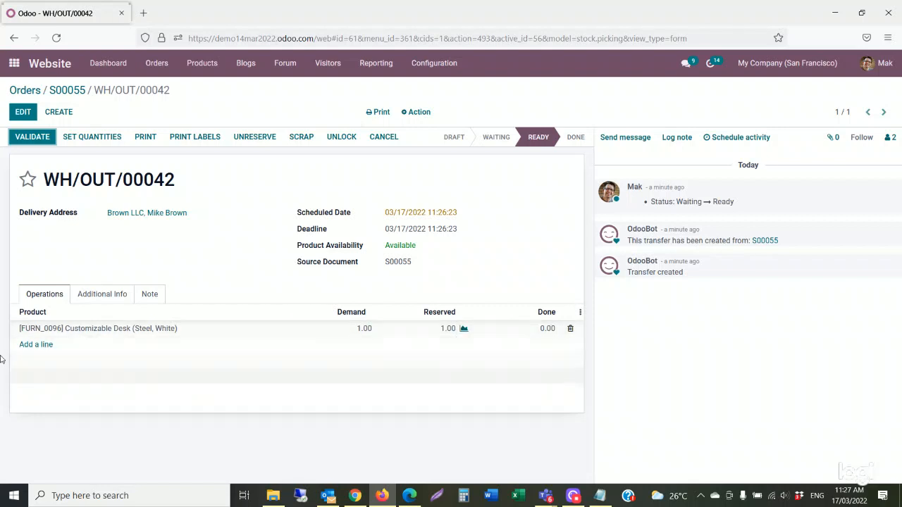
click(33, 140)
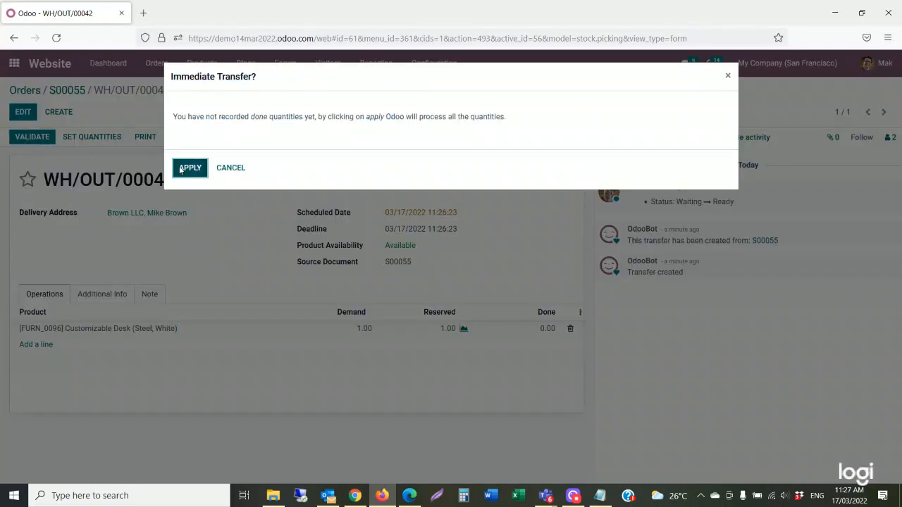
click(184, 169)
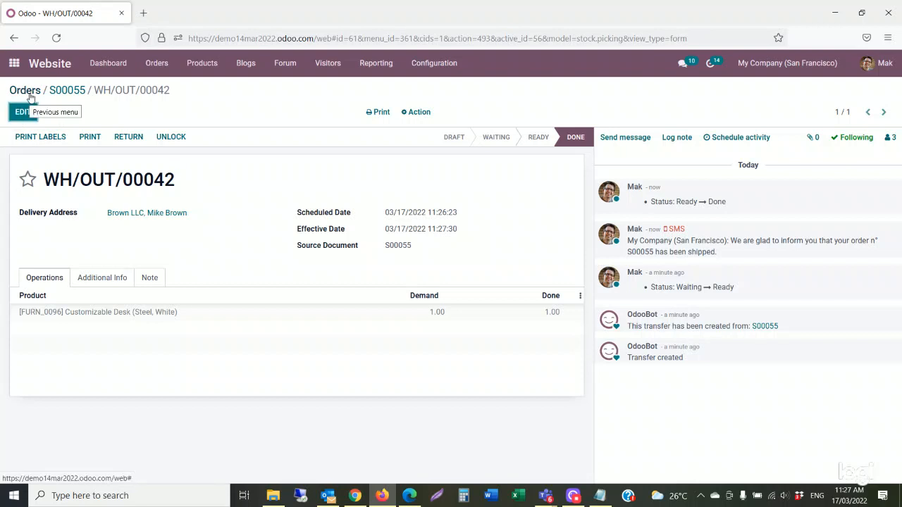
Create a regular invoice for S00055 and post it as INV/2022/00010 ($254.11 plus $12.71 VAT).
click(62, 97)
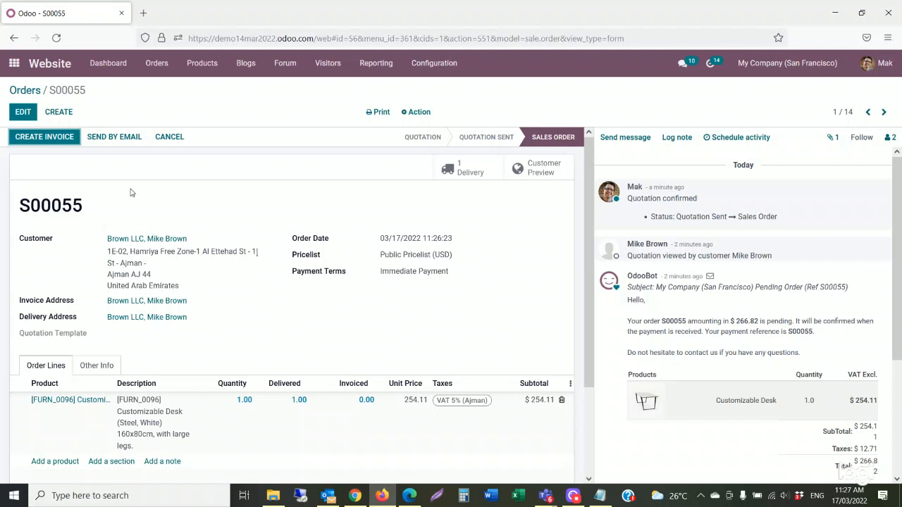
click(60, 140)
scroll(711, 246, down, 5)
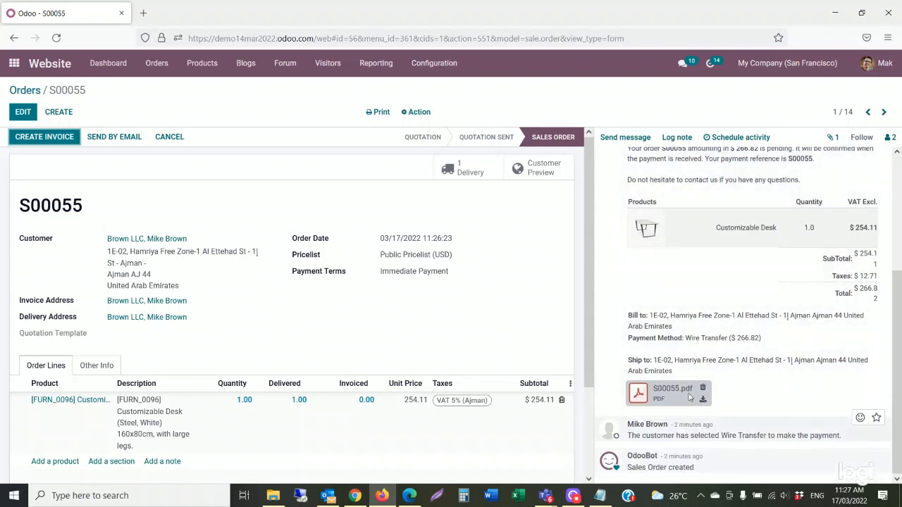
scroll(692, 374, up, 5)
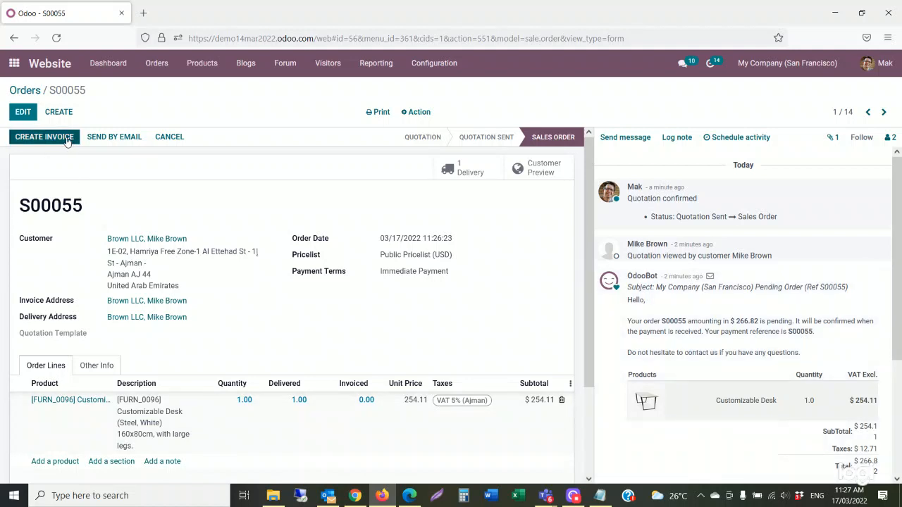
click(167, 70)
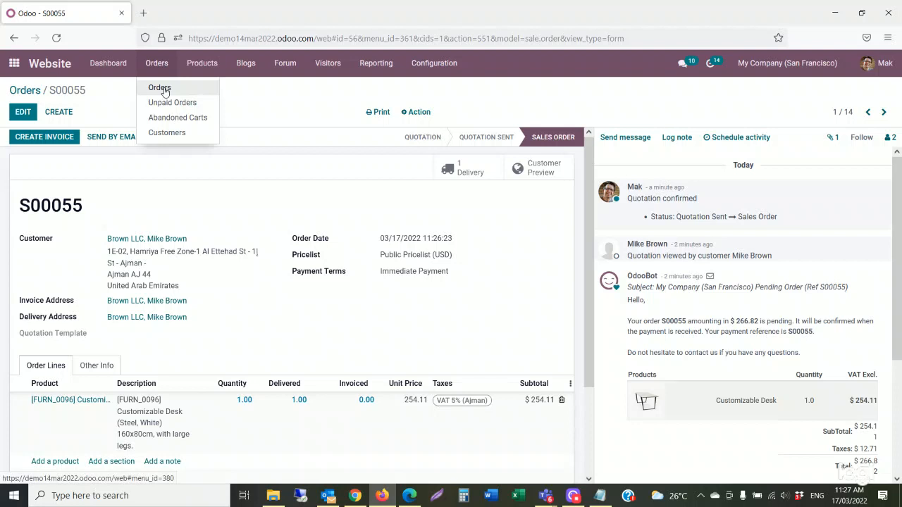
click(100, 109)
click(43, 140)
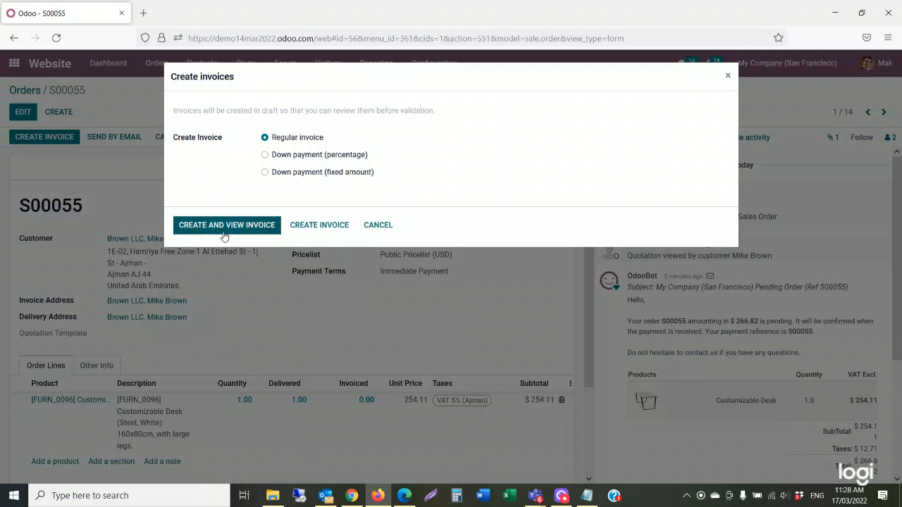
click(237, 232)
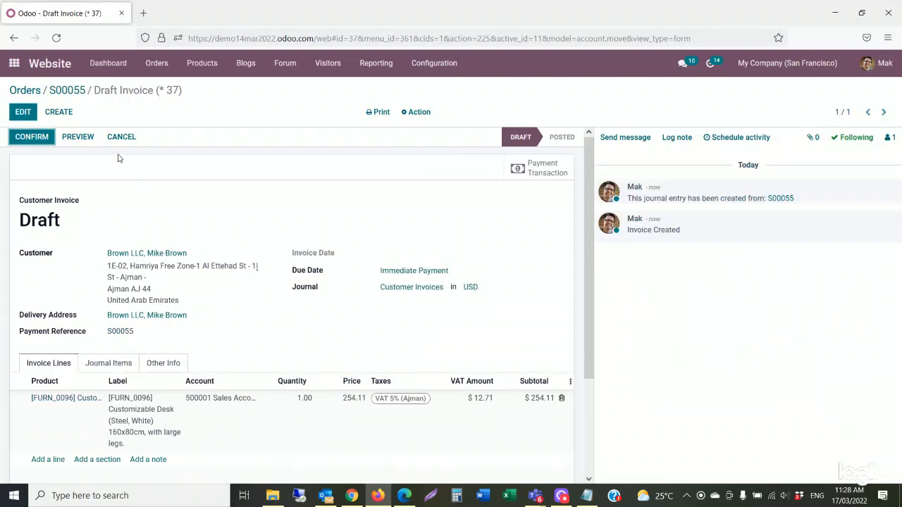
click(31, 142)
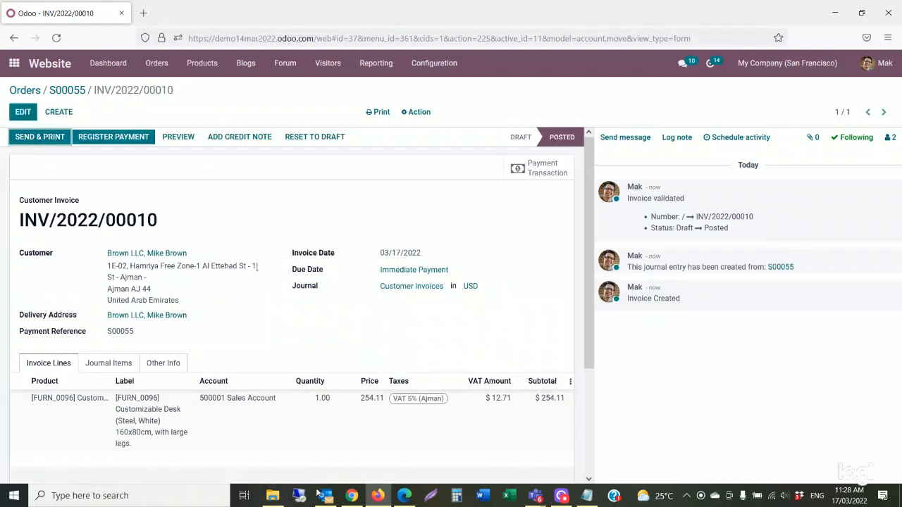
mouse_move(375, 497)
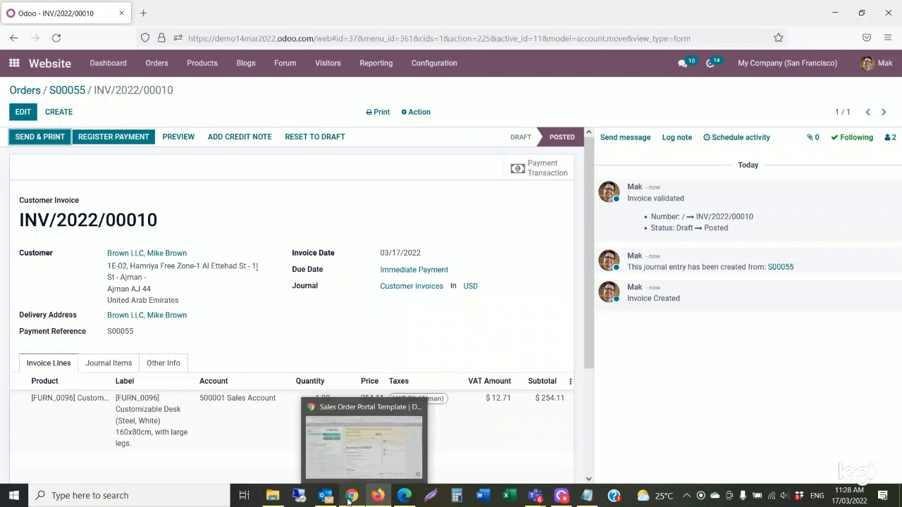
In the customer portal, open invoice INV/2022/00010 from My Account's Invoices & Bills list.
click(320, 461)
scroll(286, 236, up, 1)
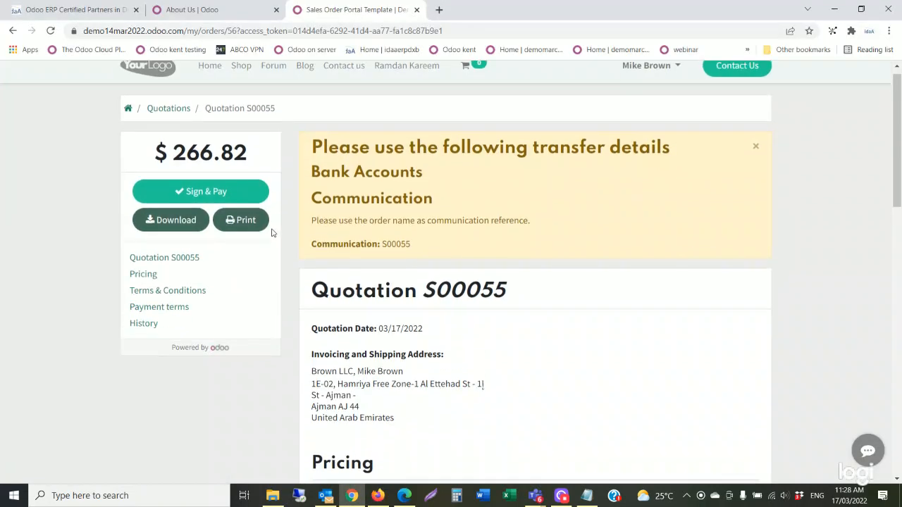
click(51, 31)
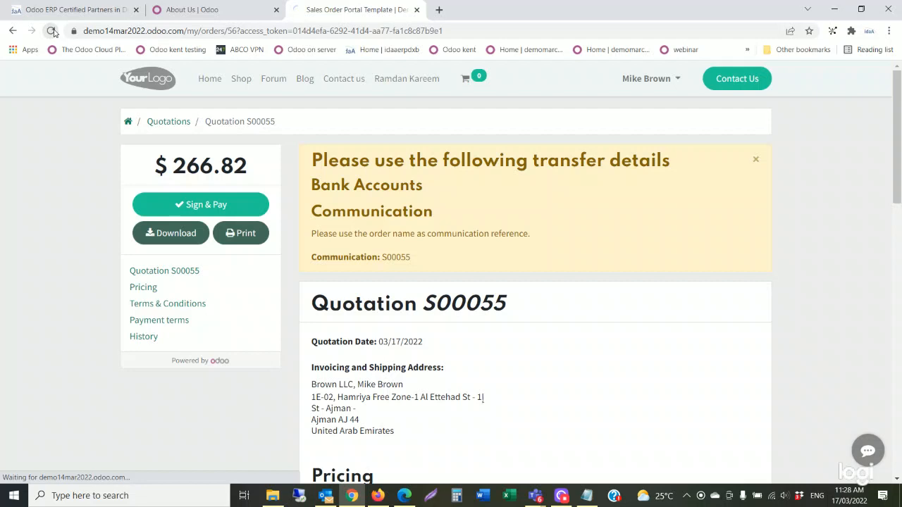
click(638, 80)
click(633, 106)
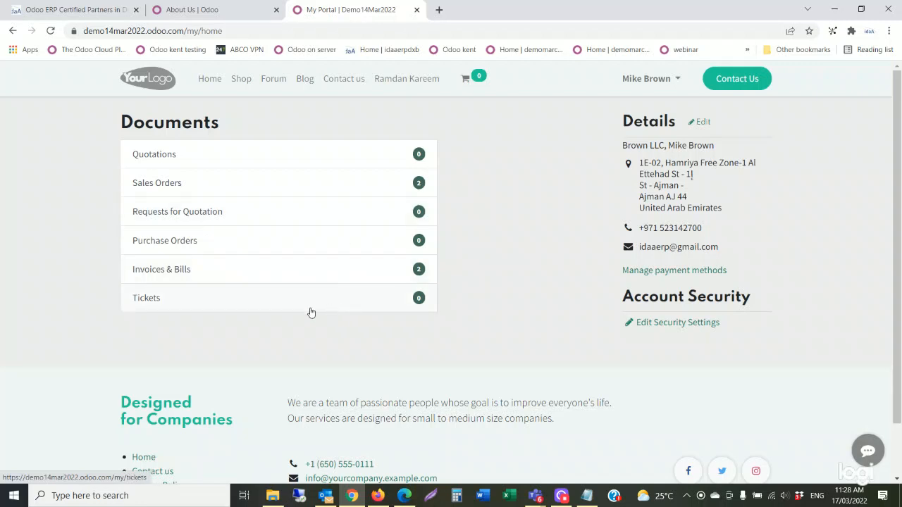
click(179, 272)
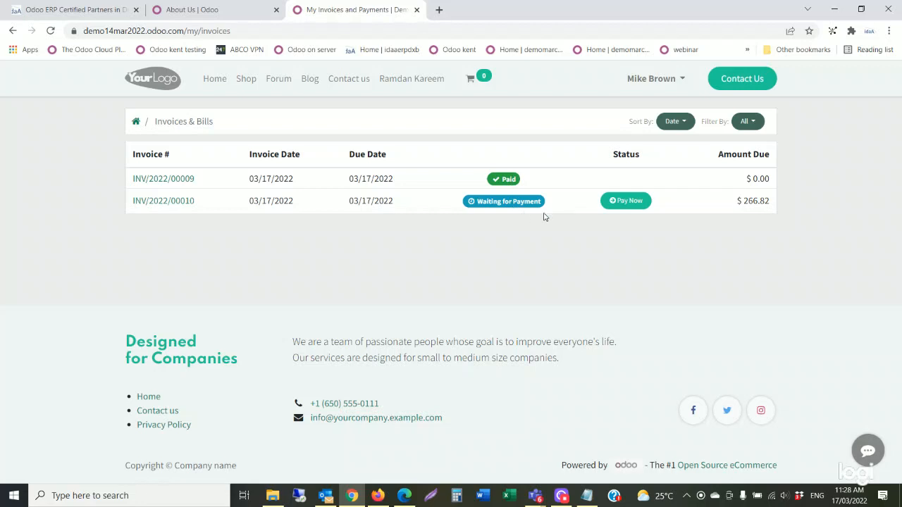
click(630, 206)
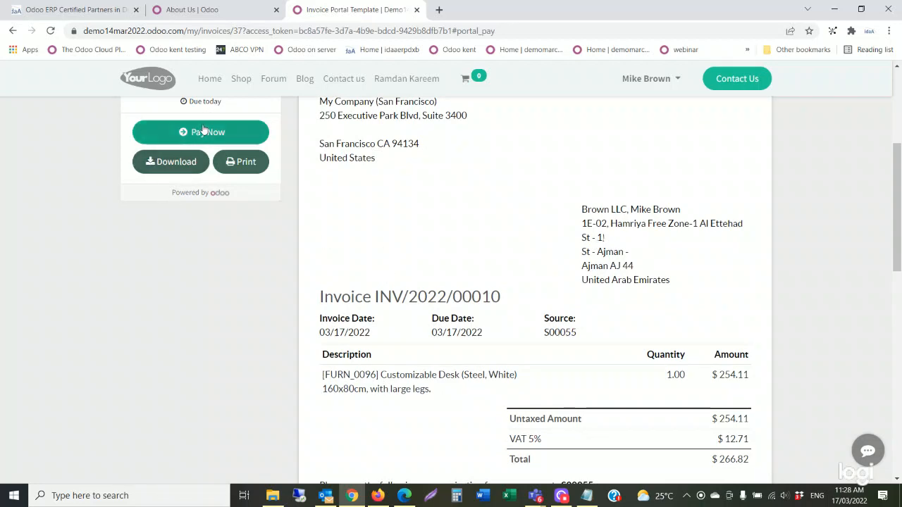
Post the comment 'I will be making the payment today' on the invoice.
scroll(396, 208, down, 10)
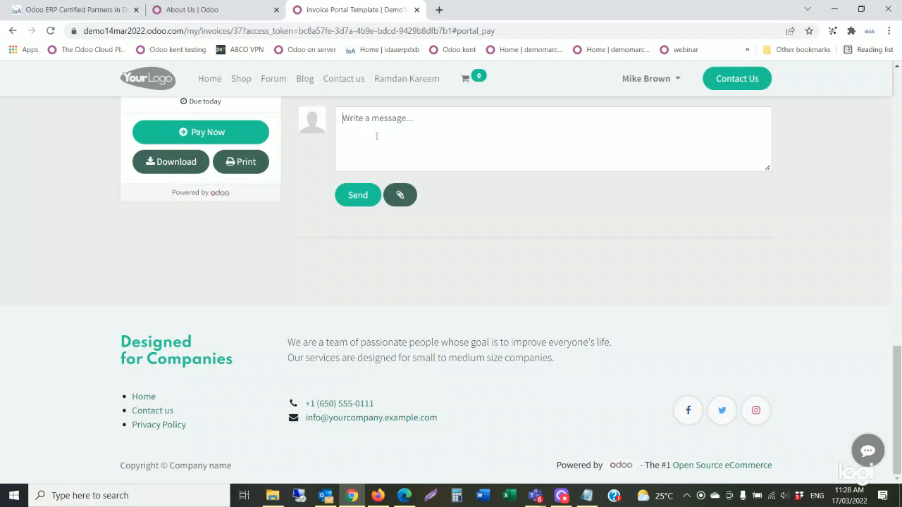
click(378, 135)
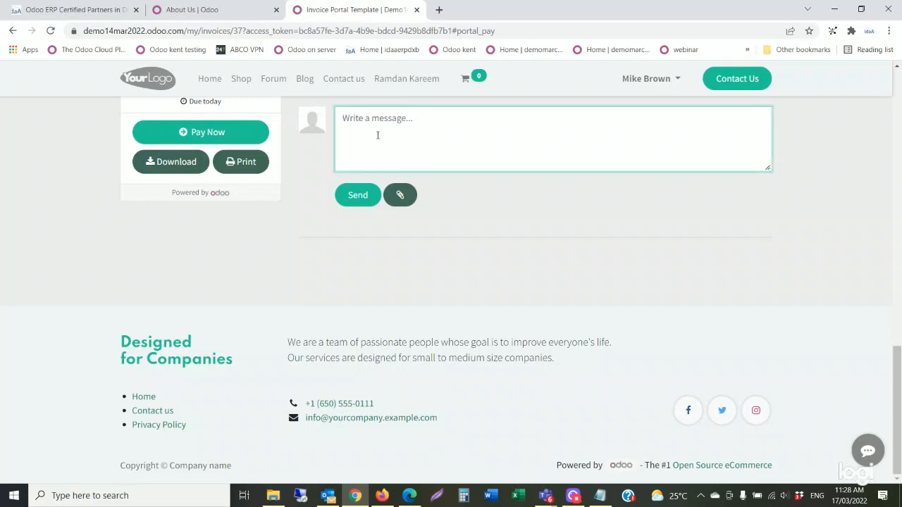
text(I will be making the pay)
text(ment today)
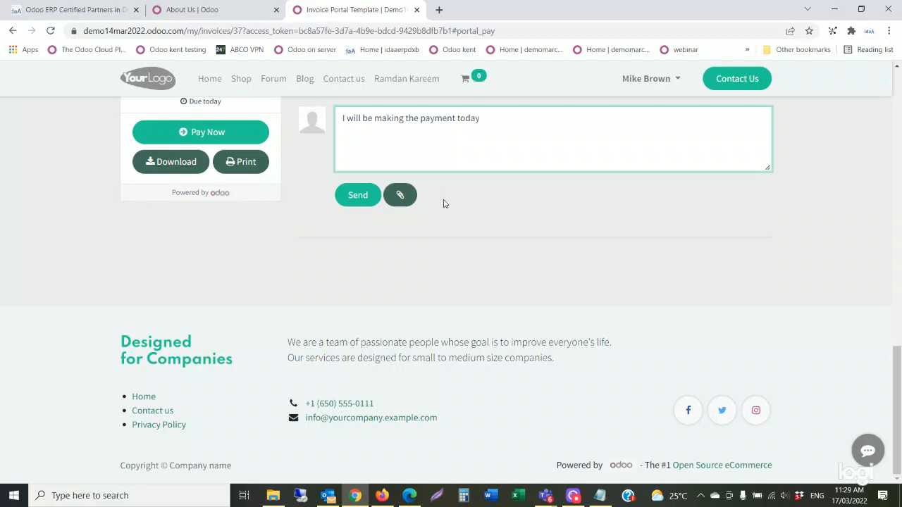
click(369, 196)
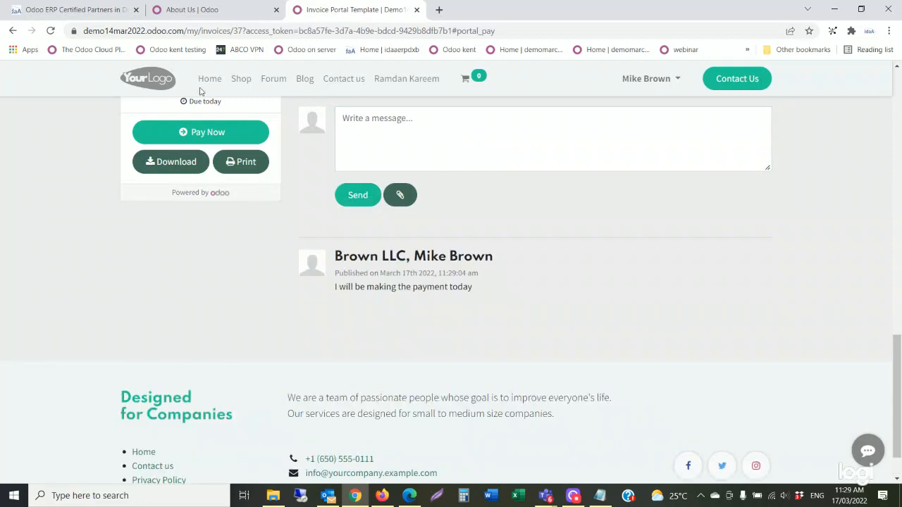
E-mail and print invoice INV/2022/00010 from the back office using Send & Print.
mouse_move(388, 499)
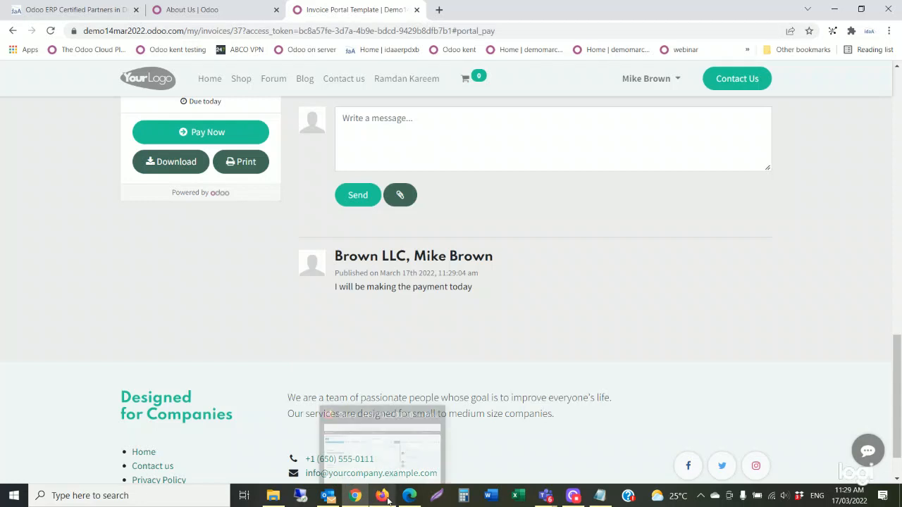
click(397, 476)
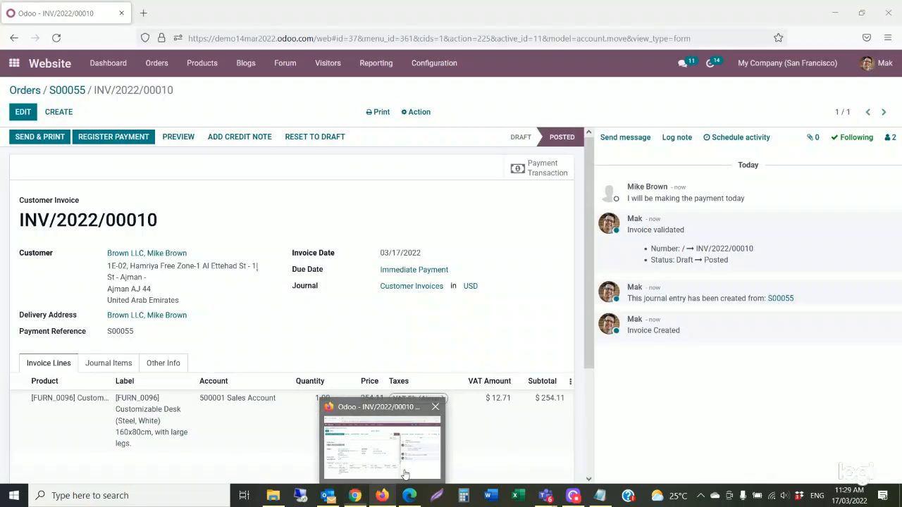
click(57, 145)
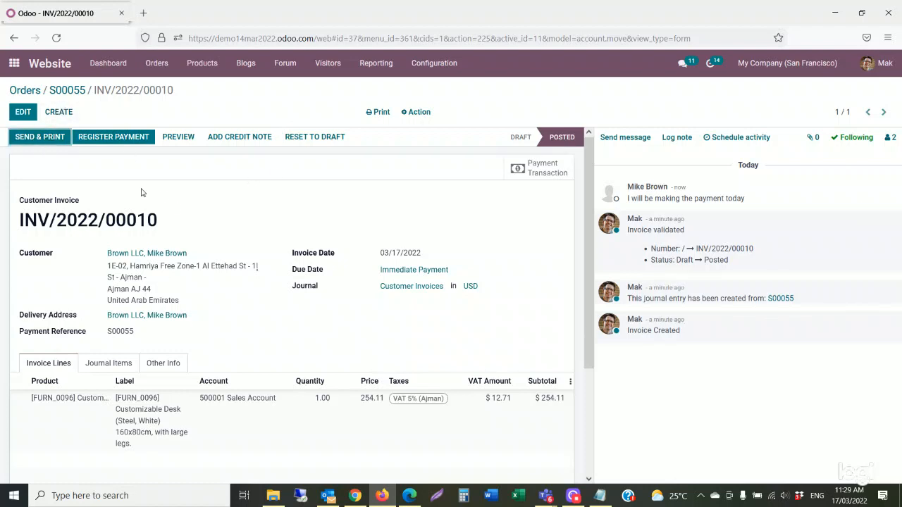
click(60, 139)
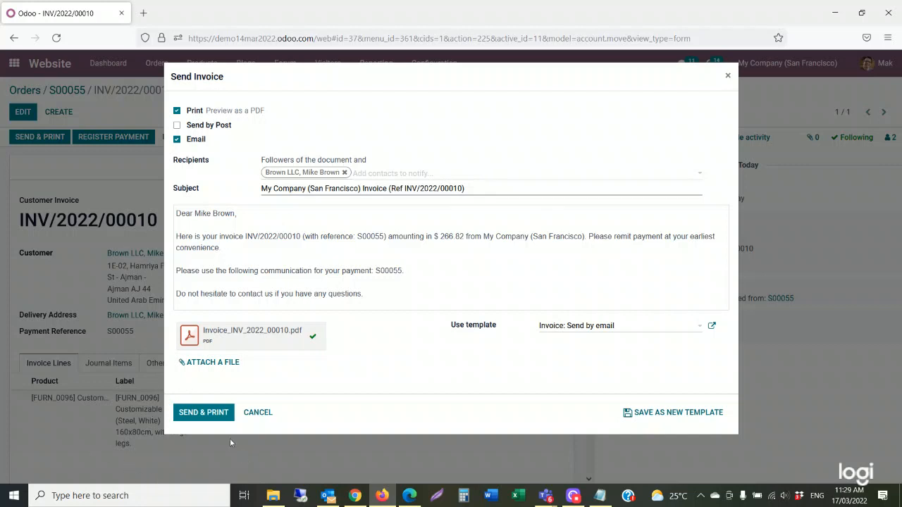
click(209, 411)
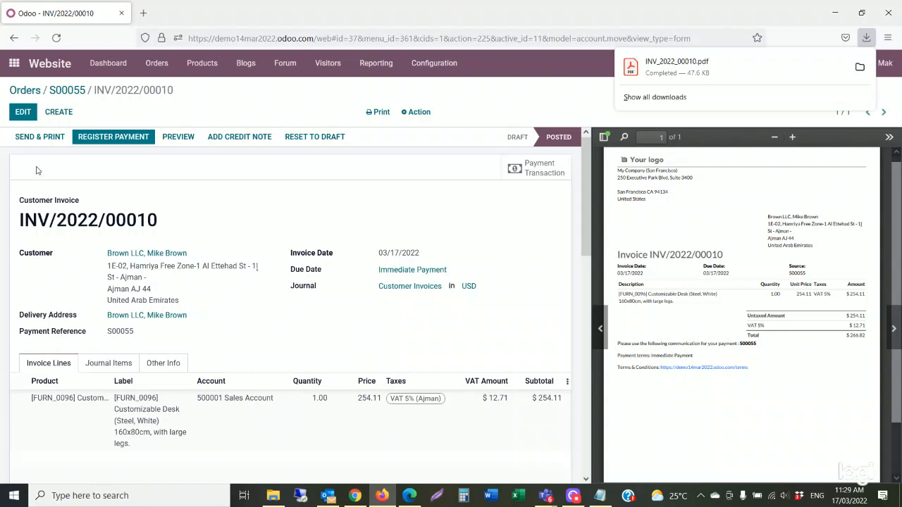
Return to sales order S00055 to check its linked delivery and invoice.
click(69, 95)
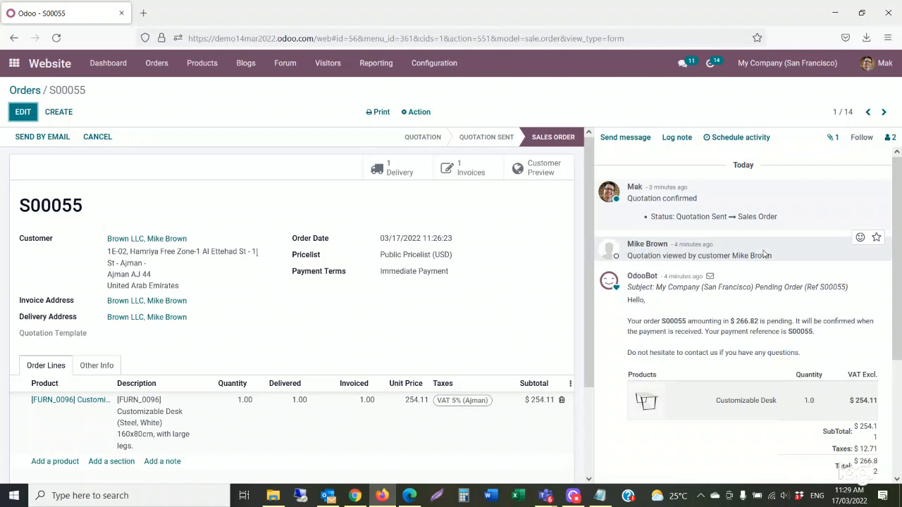
scroll(680, 282, down, 5)
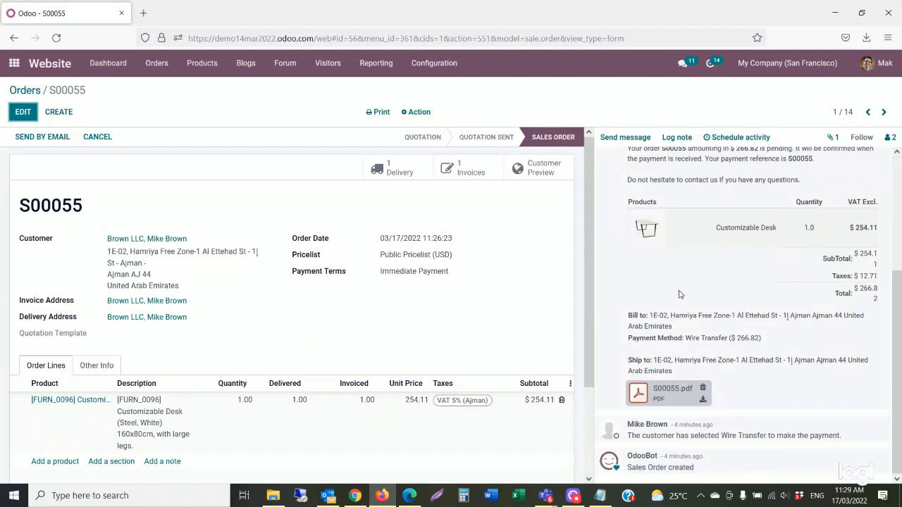
scroll(681, 295, up, 5)
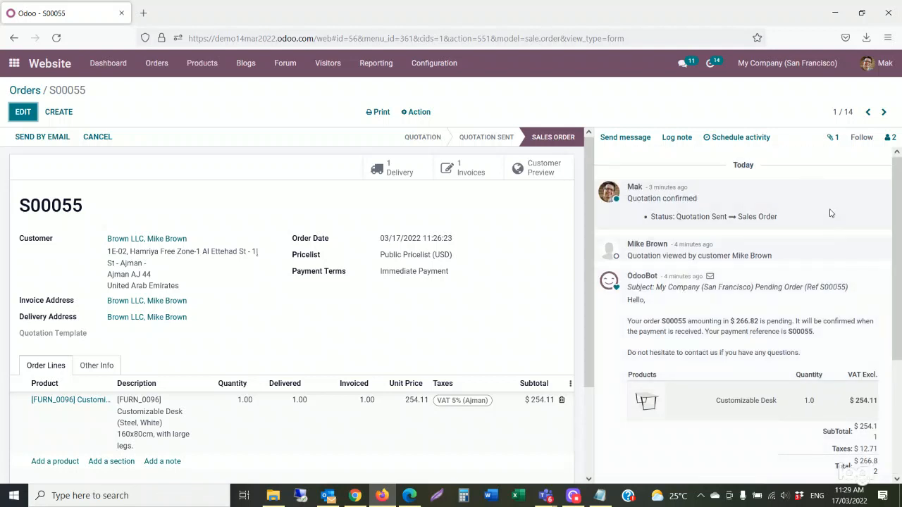
In Accounting, list the unpaid customer invoices INV/2022/00010 and INV/2022/00002, totalling 1,575.02.
click(12, 67)
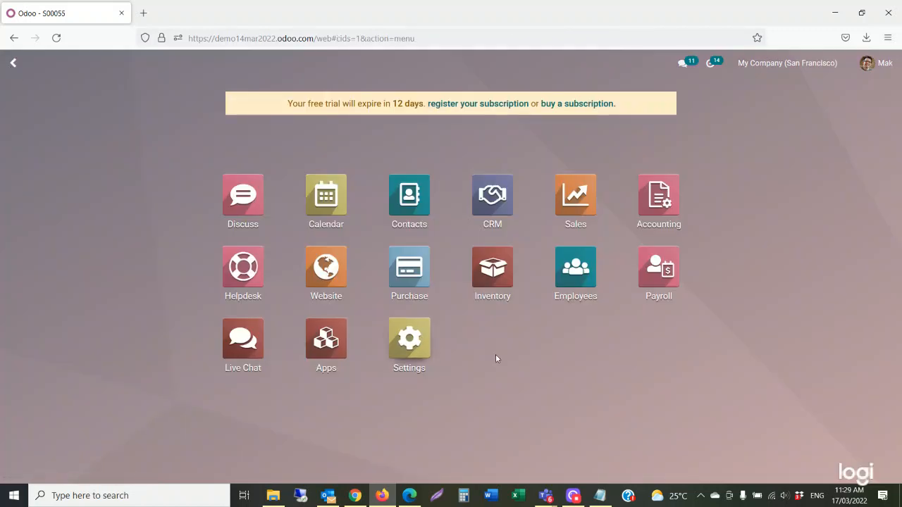
click(656, 211)
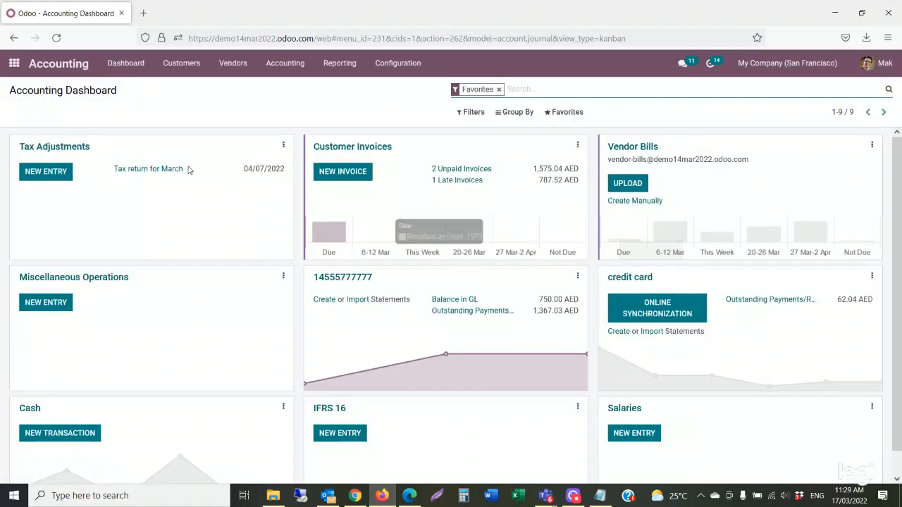
click(185, 68)
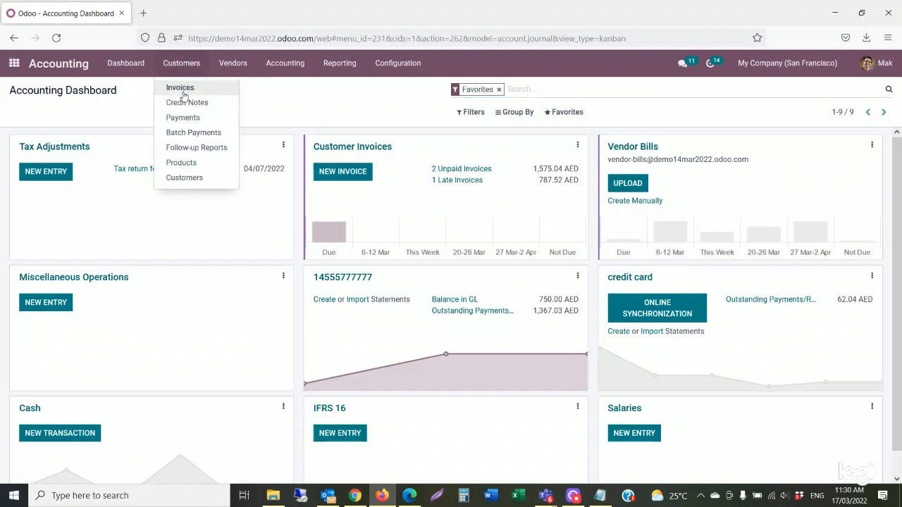
click(303, 95)
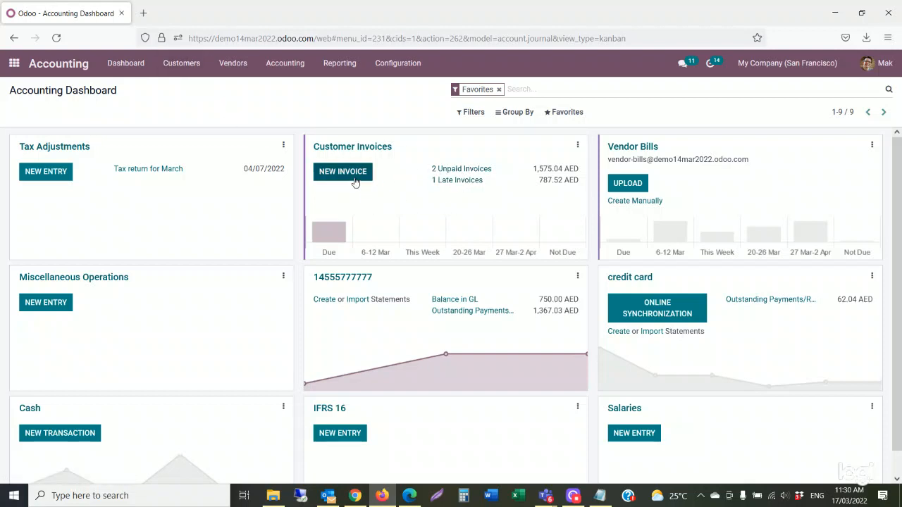
click(466, 170)
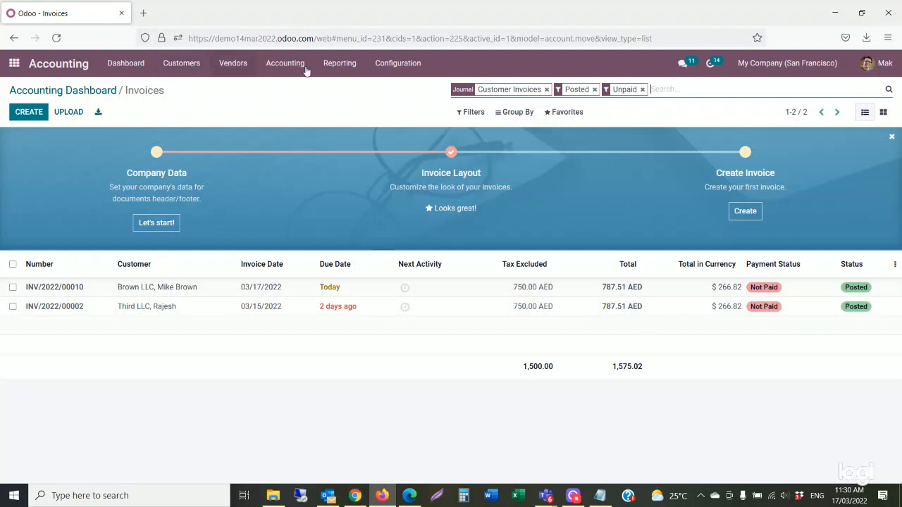
click(342, 65)
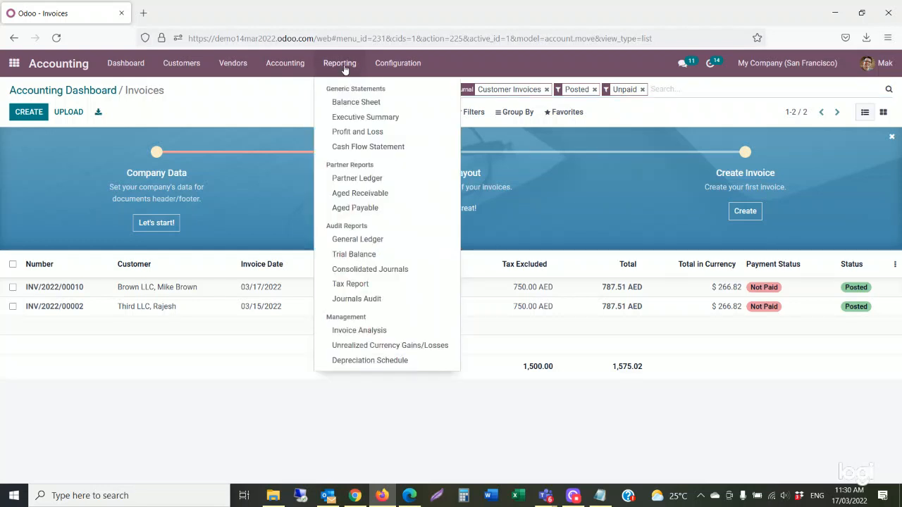
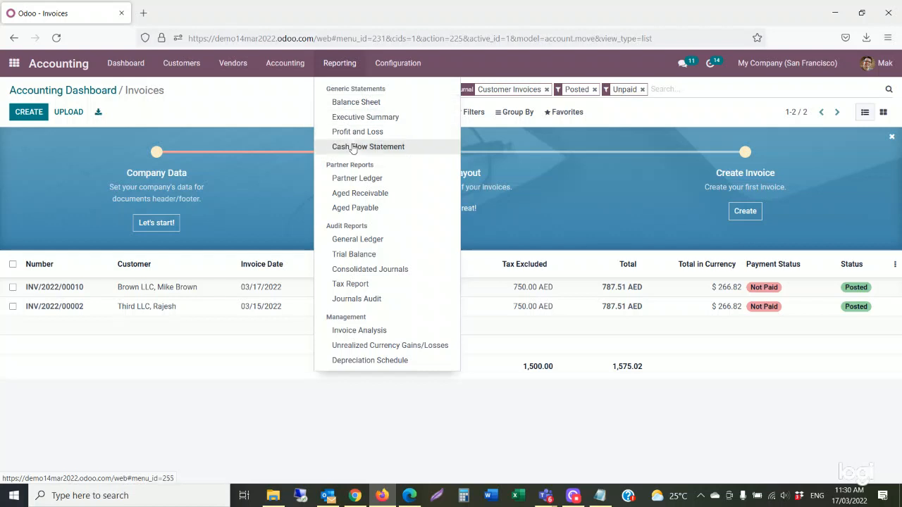
Open the Profit and Loss report in Accounting and reload it.
click(358, 138)
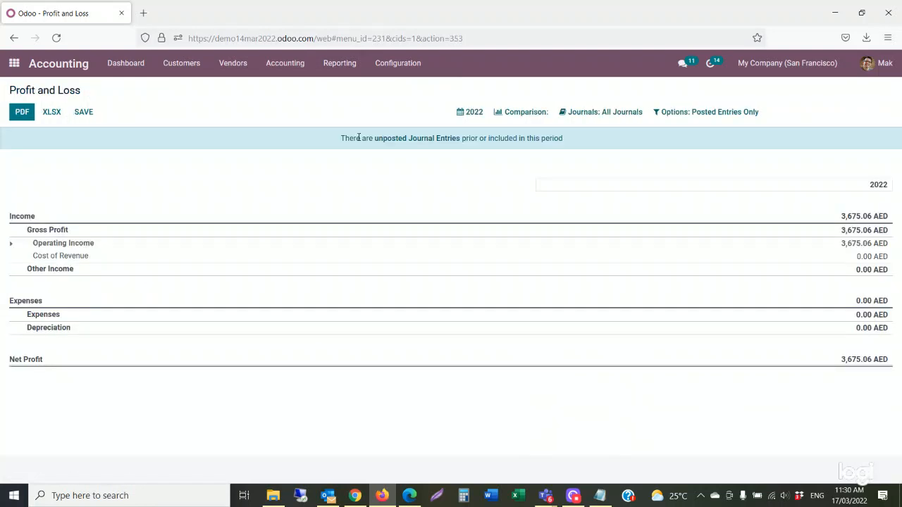
click(343, 71)
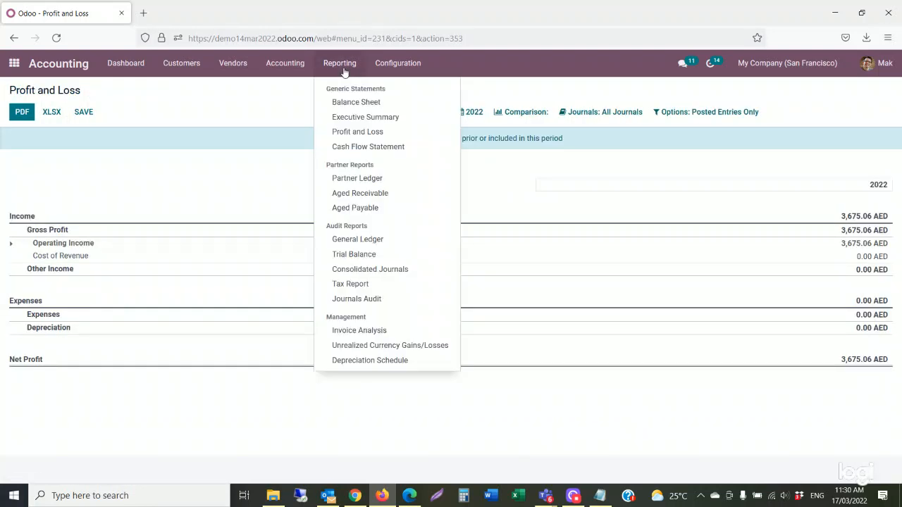
click(356, 136)
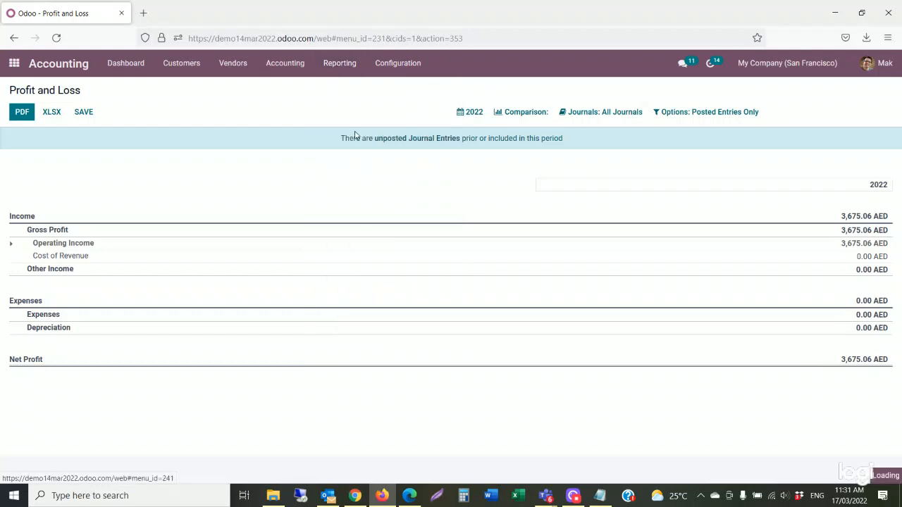
Review the Aged Payable and Partner Ledger reports, then return to the Odoo apps home screen.
click(346, 73)
click(355, 209)
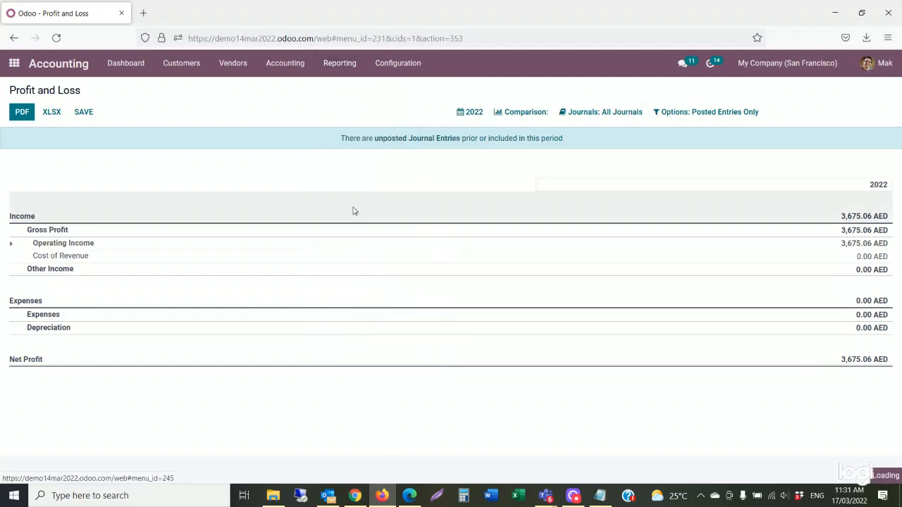
click(339, 67)
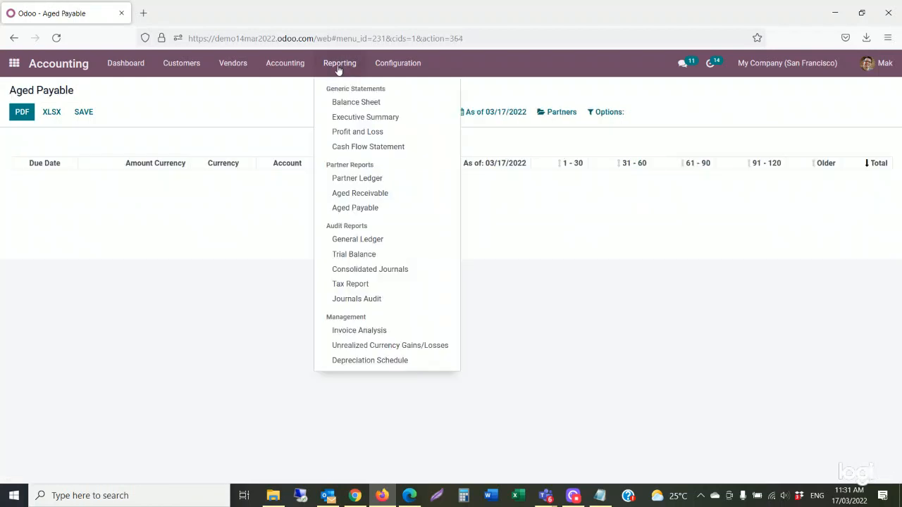
click(366, 182)
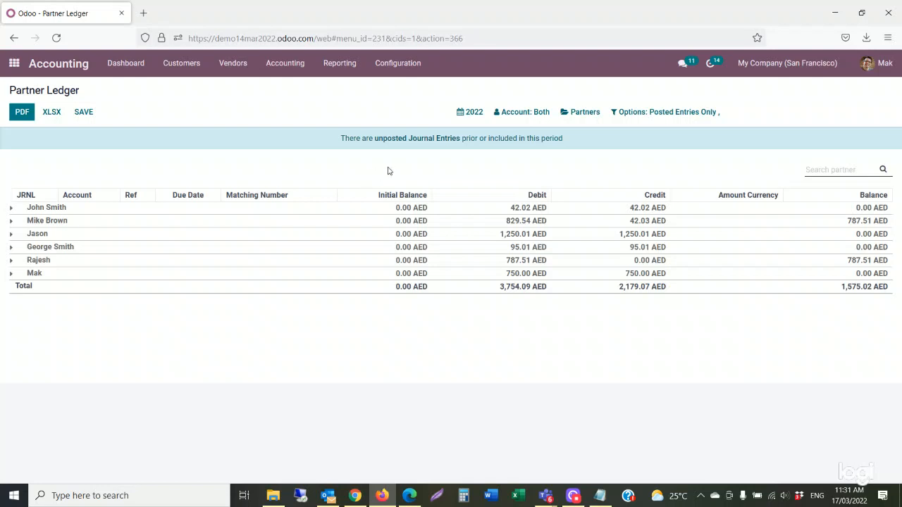
click(14, 64)
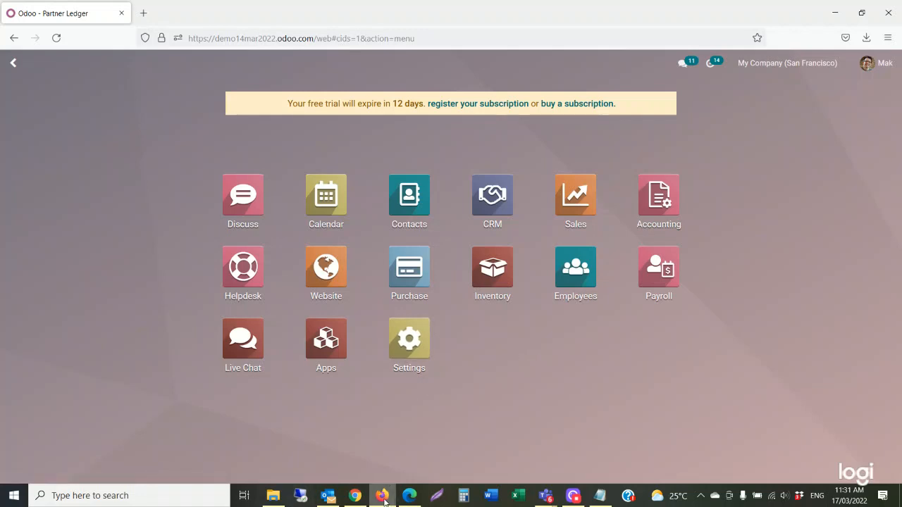
mouse_move(384, 497)
click(500, 206)
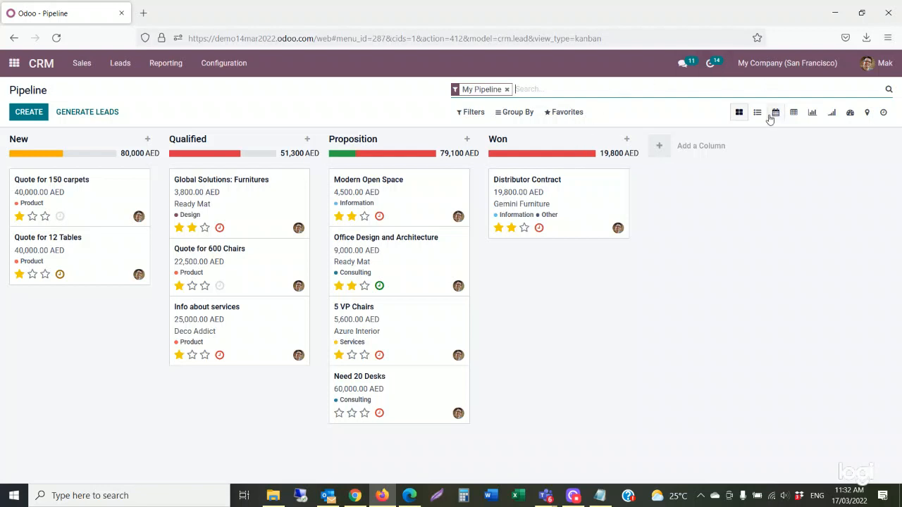
click(757, 113)
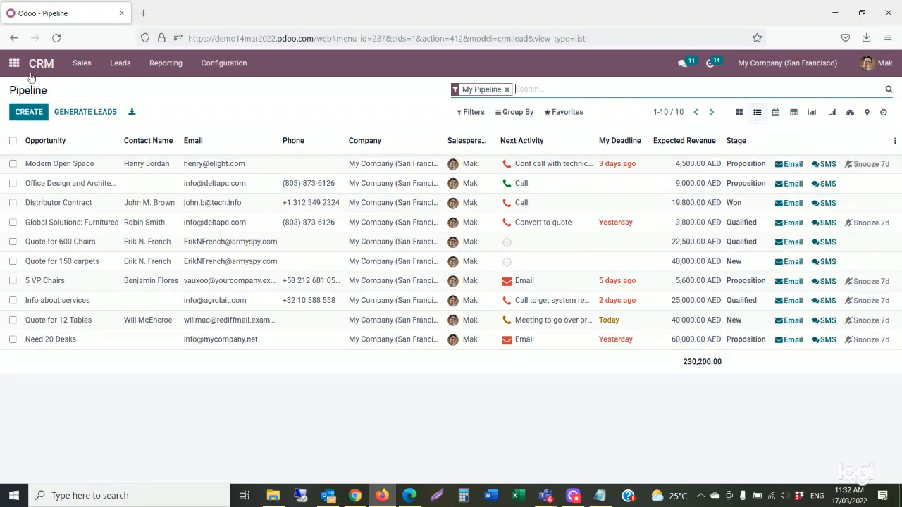
click(82, 63)
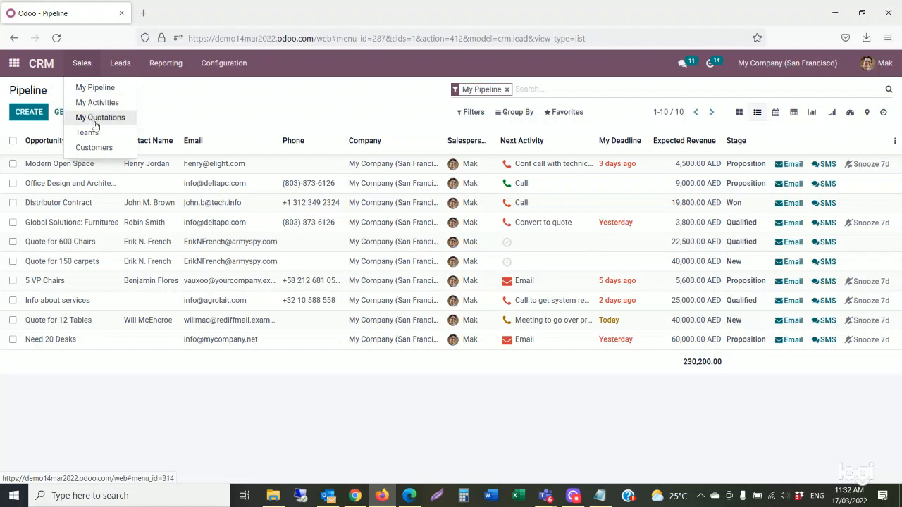
click(13, 63)
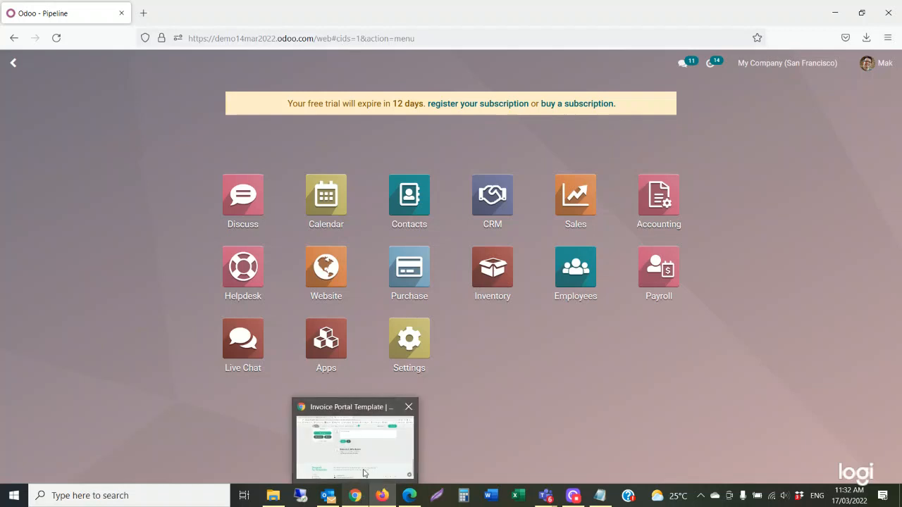
In Chrome, log the portal customer out of the website.
click(363, 471)
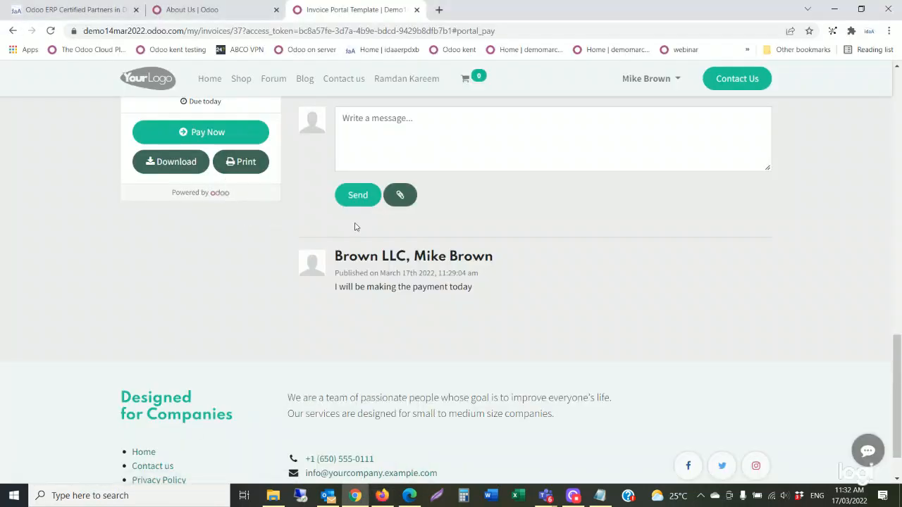
click(645, 81)
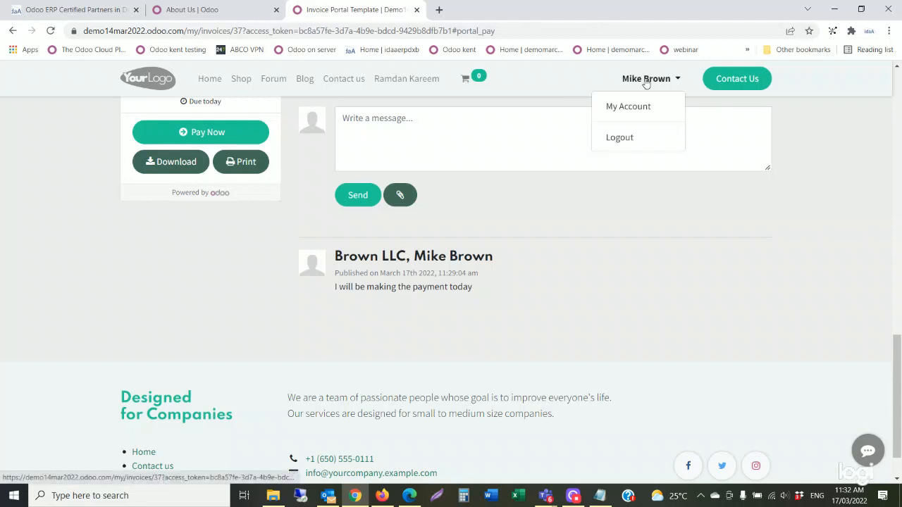
click(627, 140)
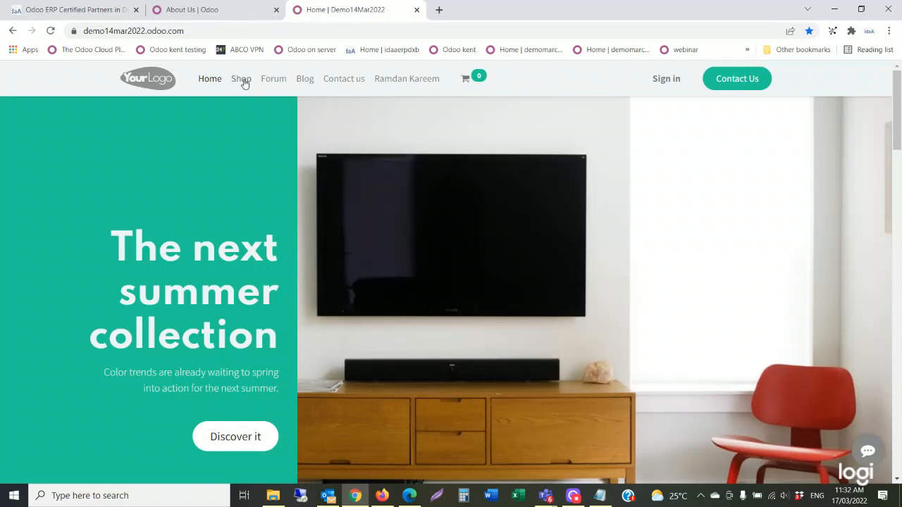
Browse the public Blog and Forum pages, ending on the Contact us form.
click(304, 81)
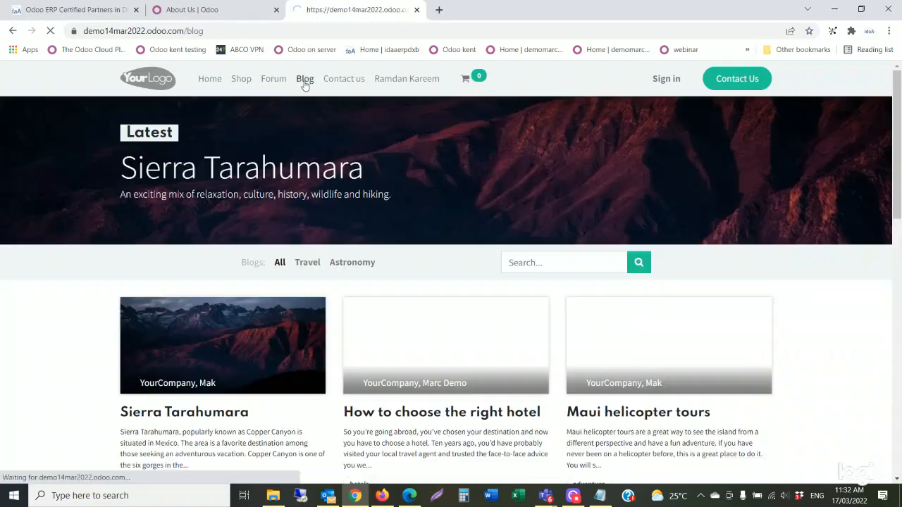
click(271, 84)
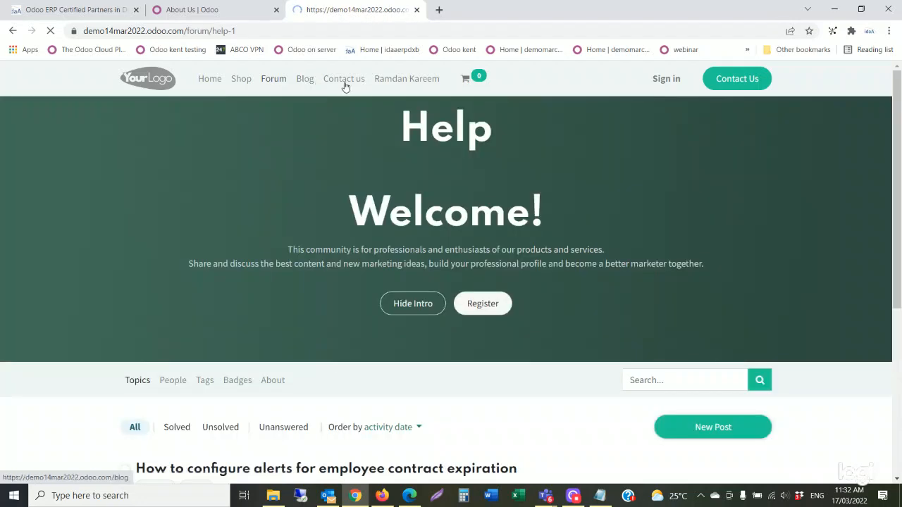
click(350, 85)
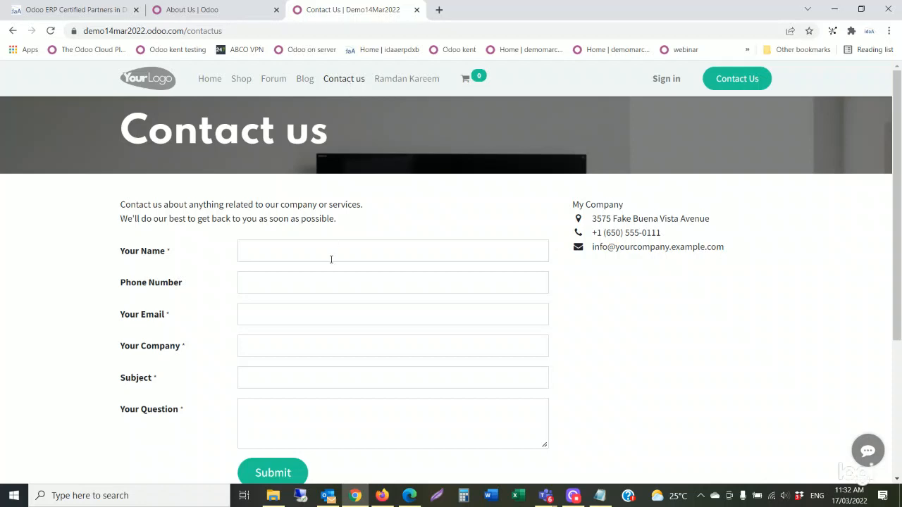
Enter the sender's full name, phone number and e-mail address on the contact form.
click(263, 258)
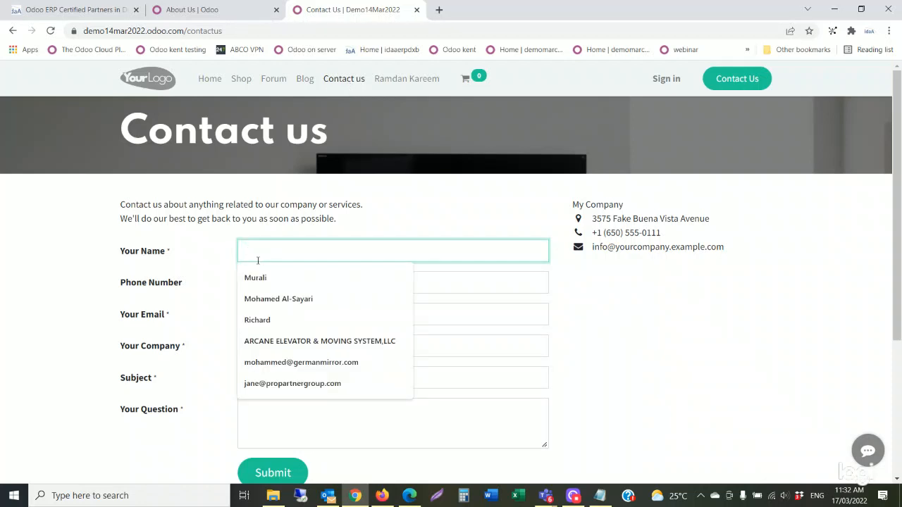
text(K)
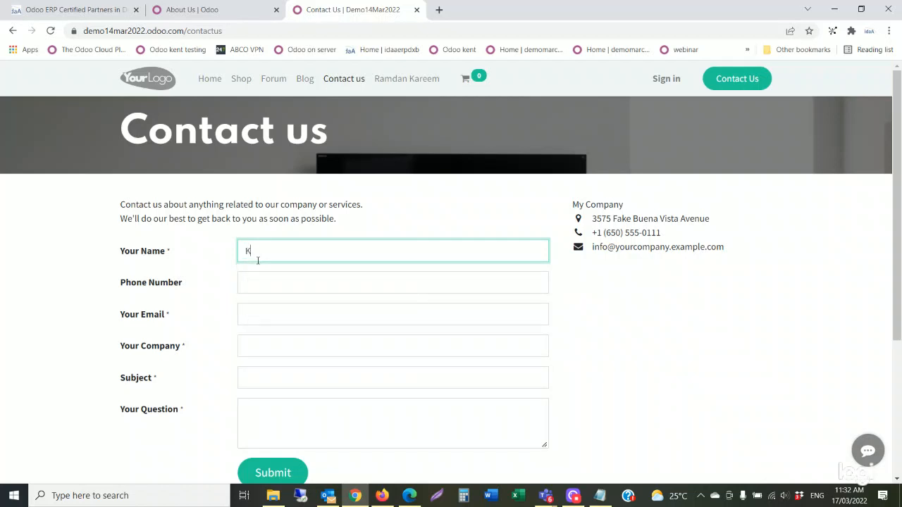
key(BackSpace)
click(326, 286)
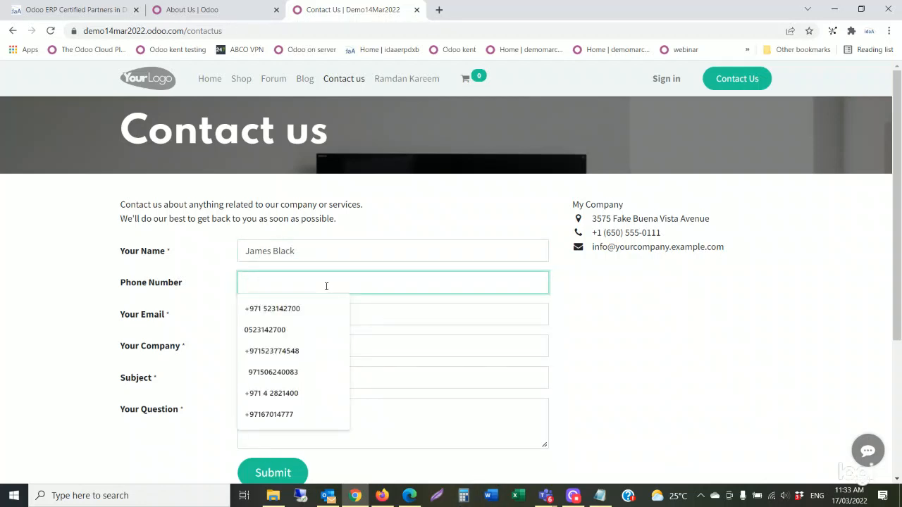
click(294, 308)
click(293, 314)
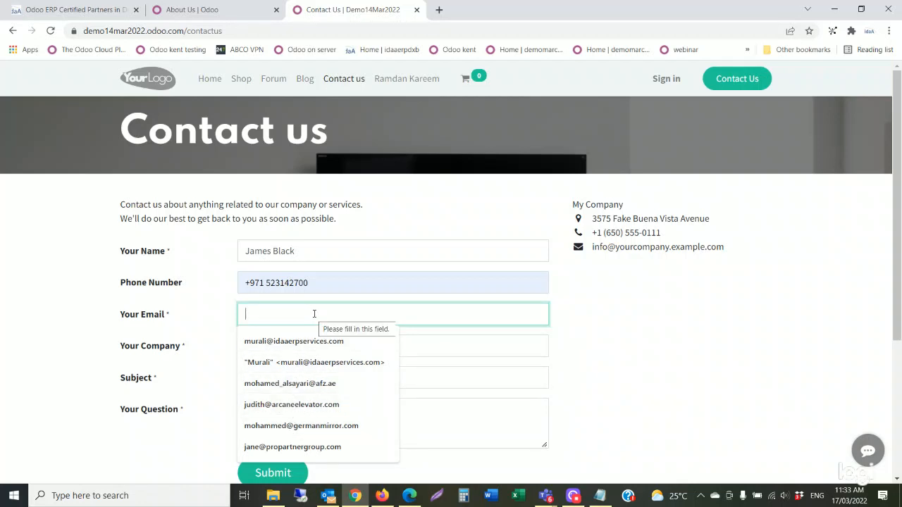
text(i)
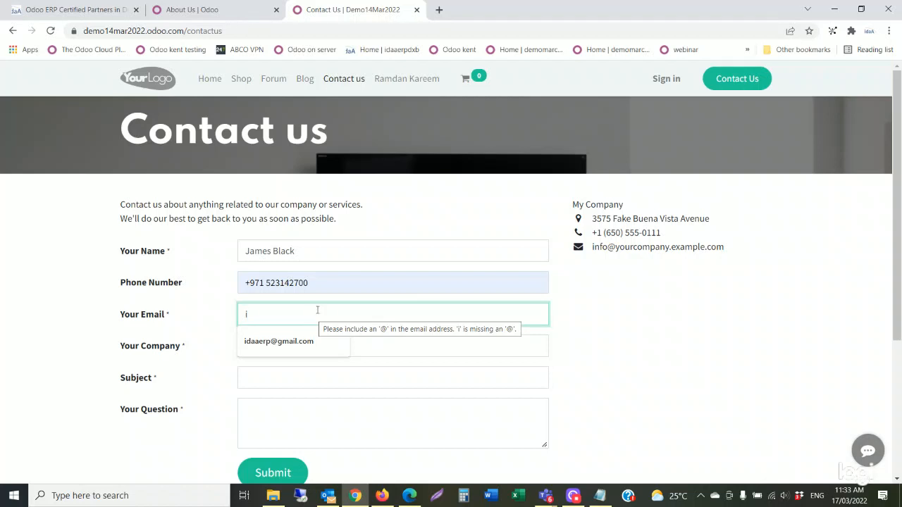
click(278, 341)
Add company Shipping LLC, subject Need more info and a brochure request, then submit.
click(278, 354)
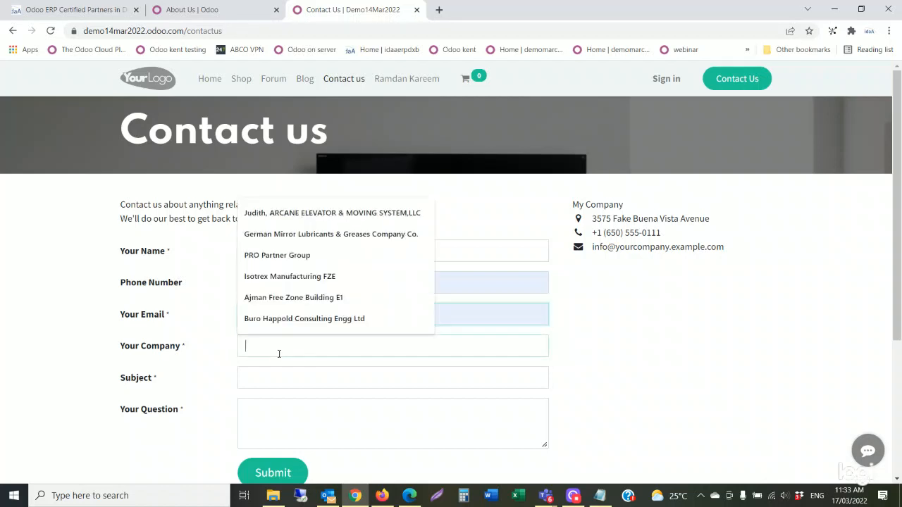
text(Shipping)
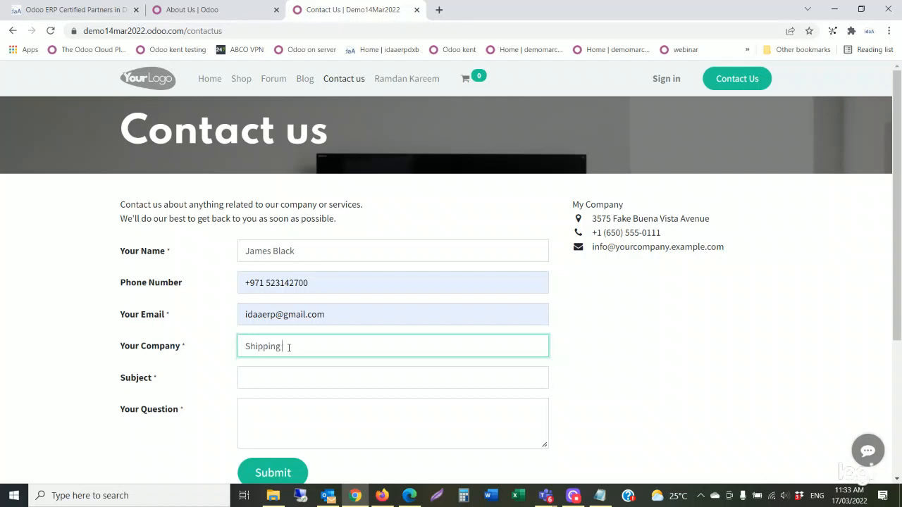
text( LLC)
click(269, 375)
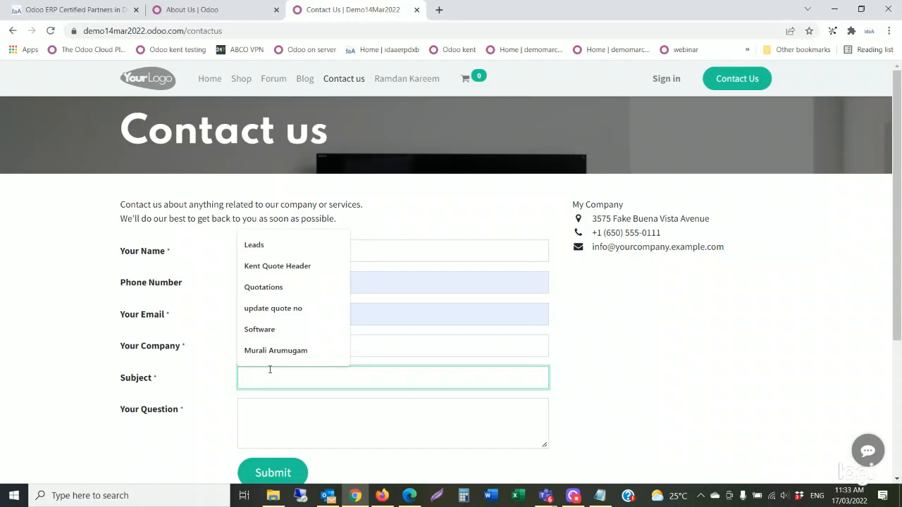
text(Work with)
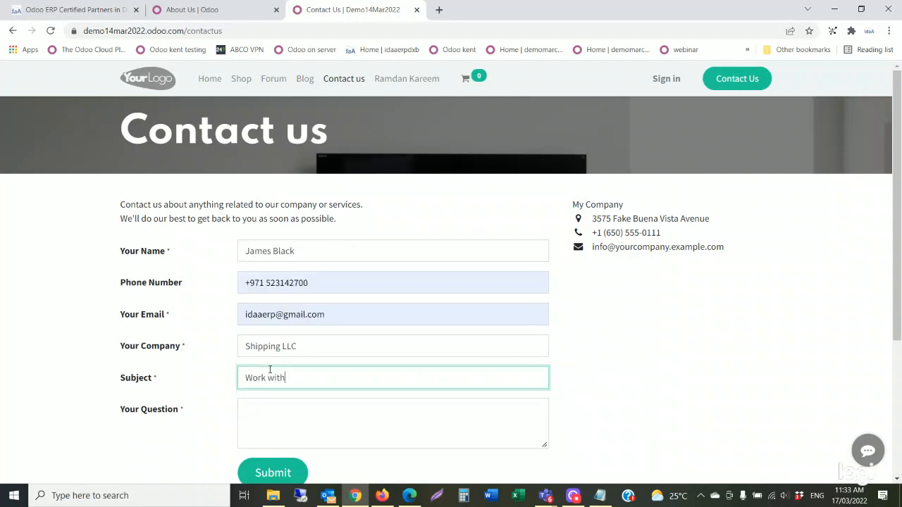
key(BackSpace)
key(BackSpace)
key(BackSpace)
key(BackSpace)
key(BackSpace)
key(BackSpace)
key(BackSpace)
text(Becom)
key(BackSpace)
key(BackSpace)
click(255, 411)
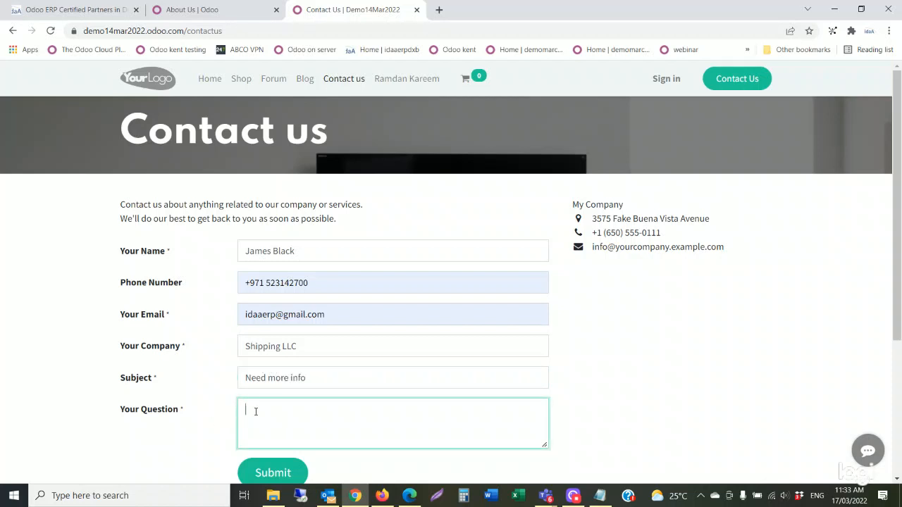
text(Please send me your brochure)
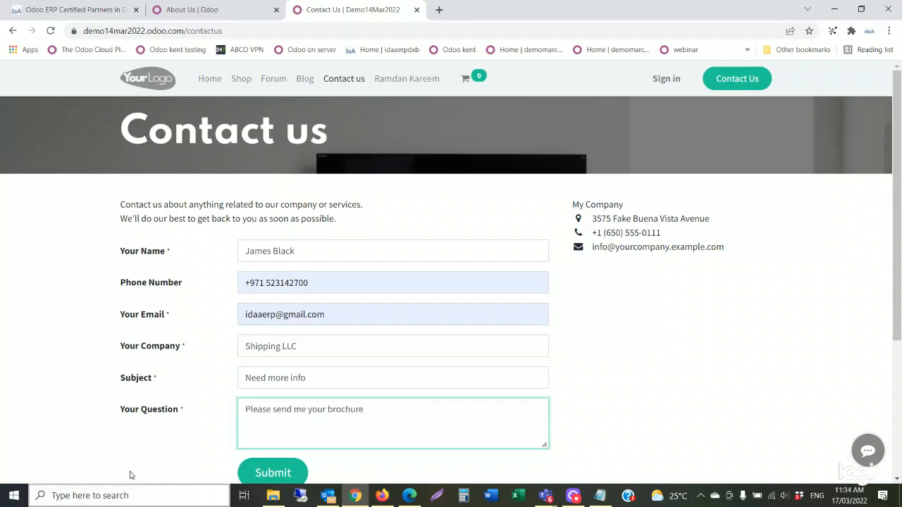
click(277, 475)
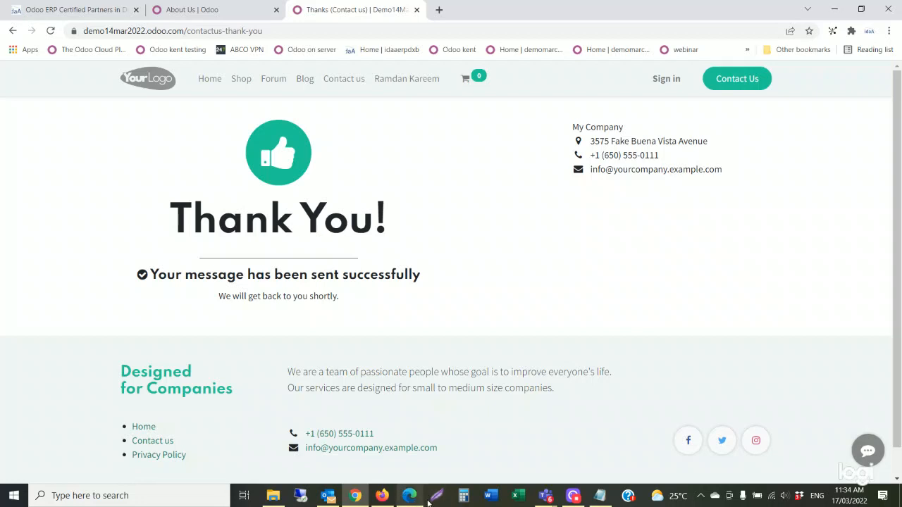
Switch to Edge, where the Odoo website is open as the administrator.
click(410, 496)
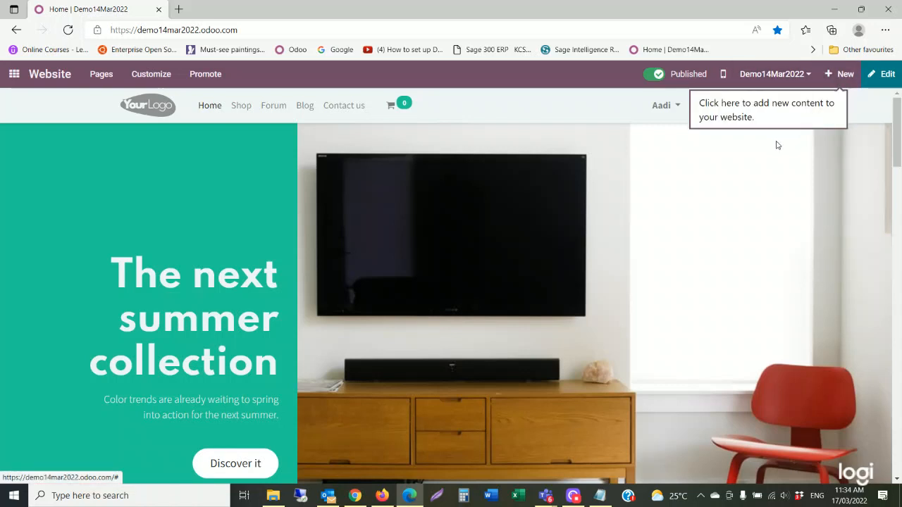
Go to CRM Leads and open the Need more info lead from the website.
click(16, 78)
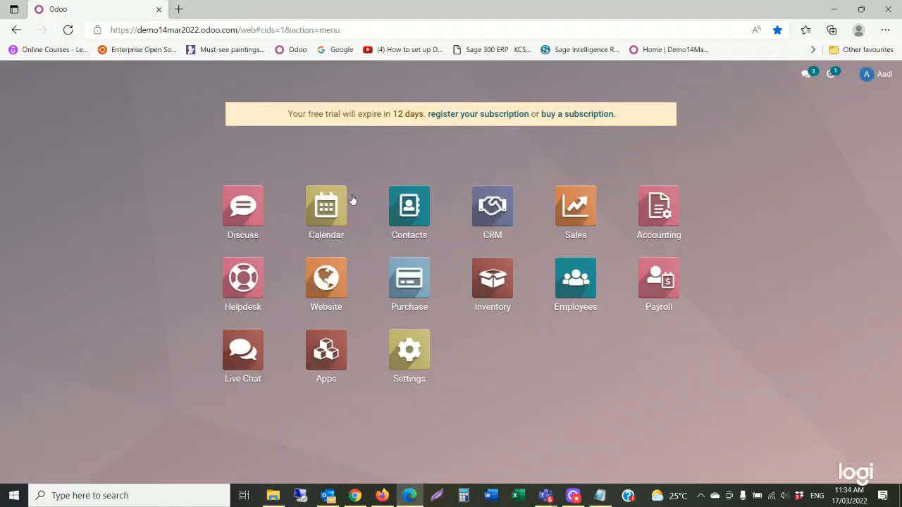
click(494, 215)
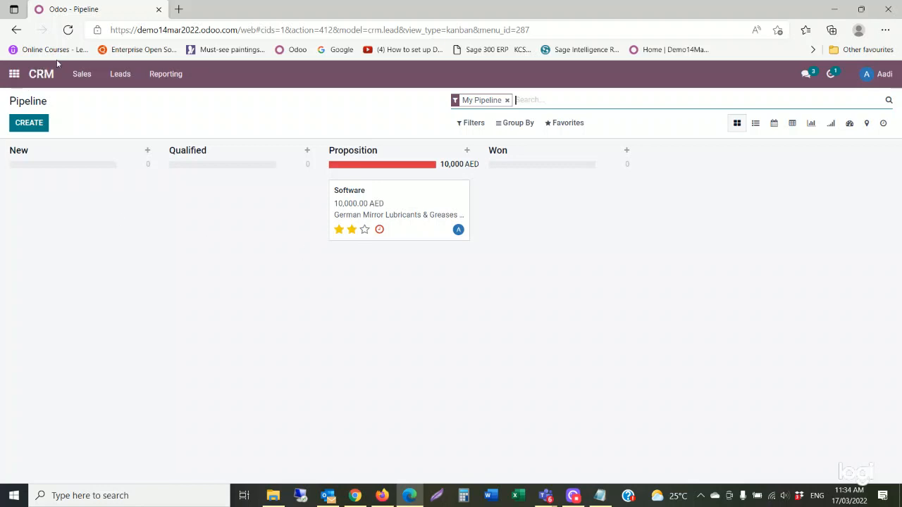
click(111, 75)
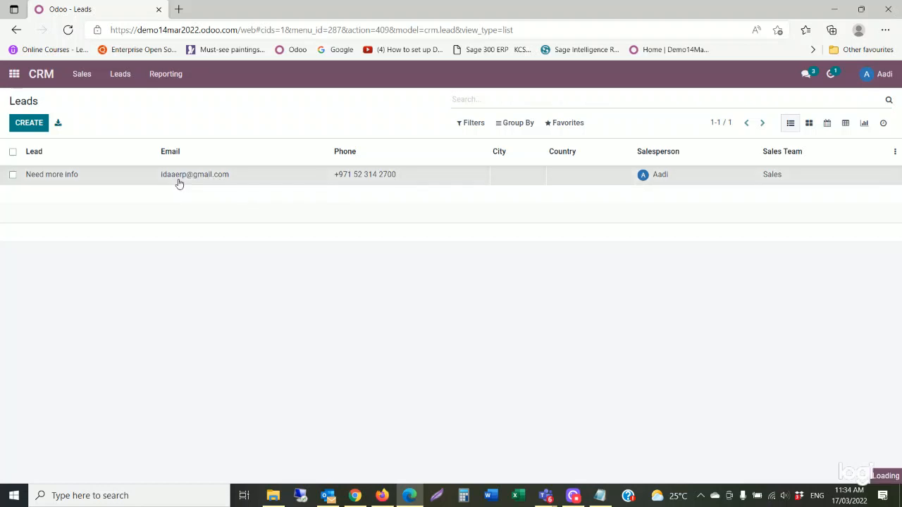
click(179, 183)
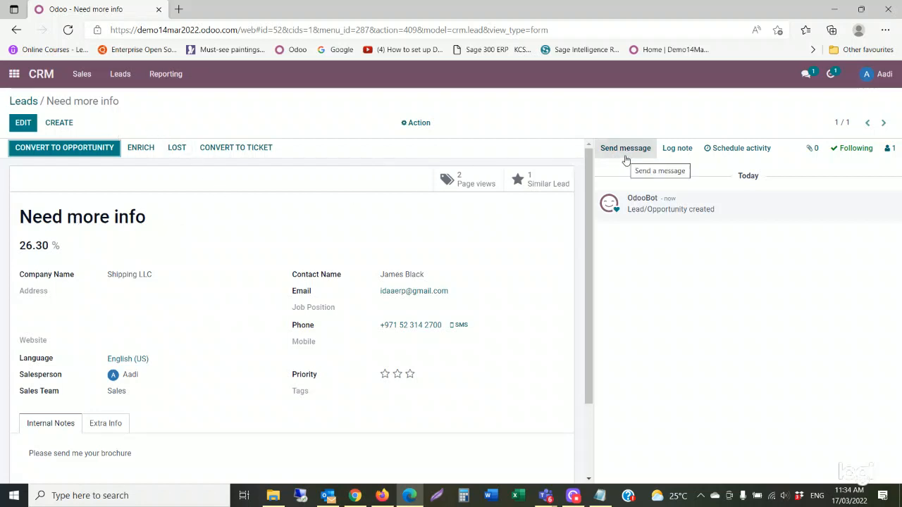
Schedule a Call activity on the lead, summary Intro call, due 03/17/2022.
click(751, 153)
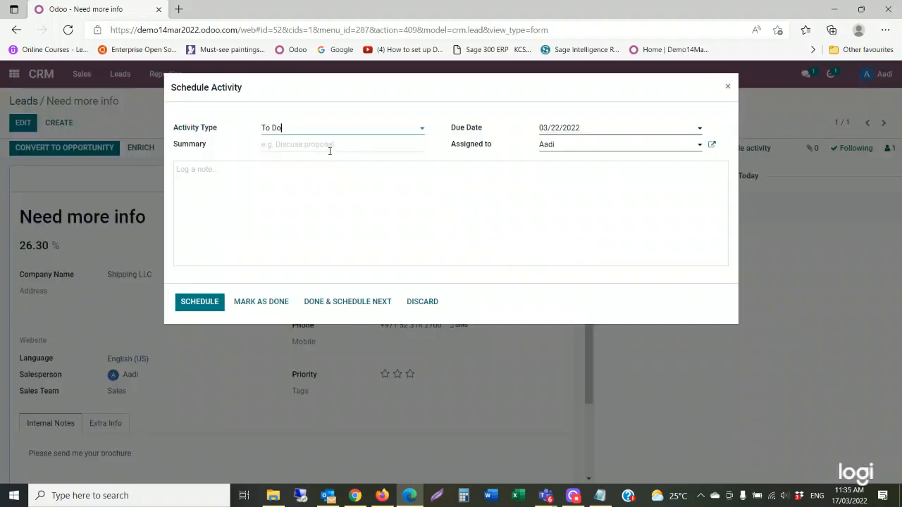
click(346, 133)
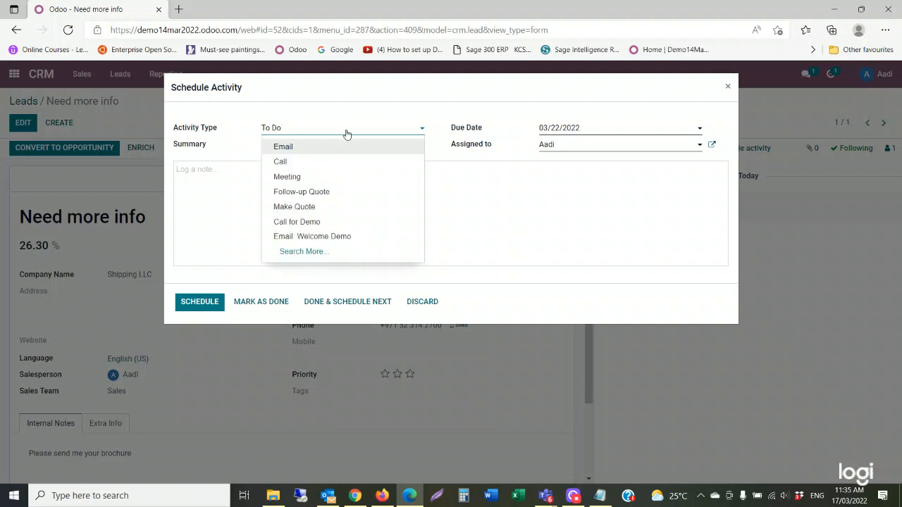
click(306, 162)
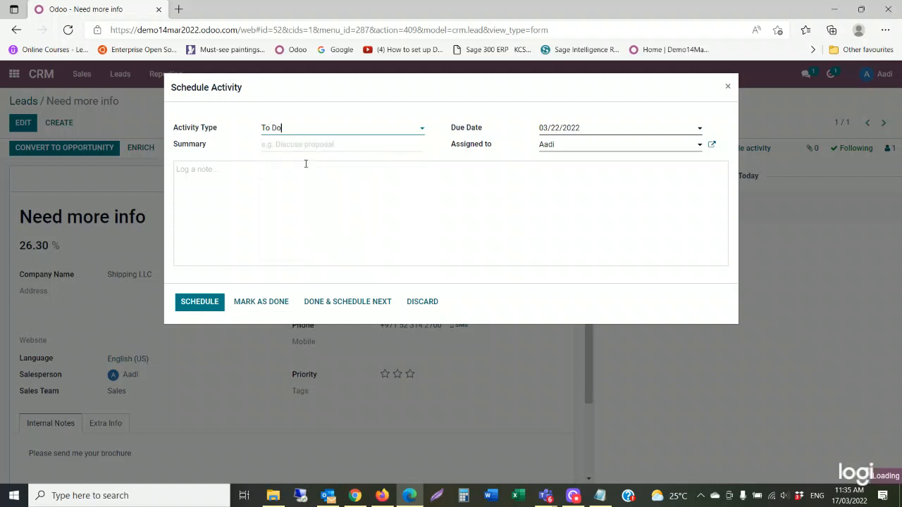
click(344, 148)
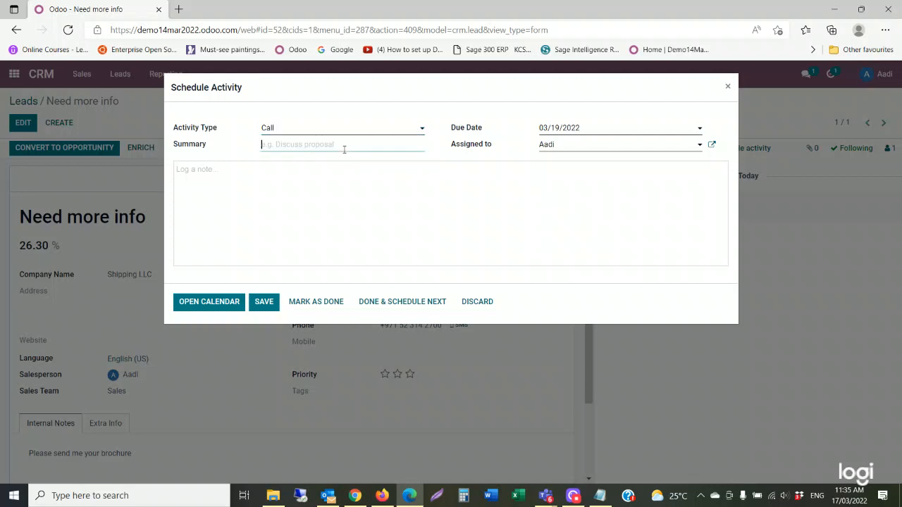
text(Intro call)
click(588, 134)
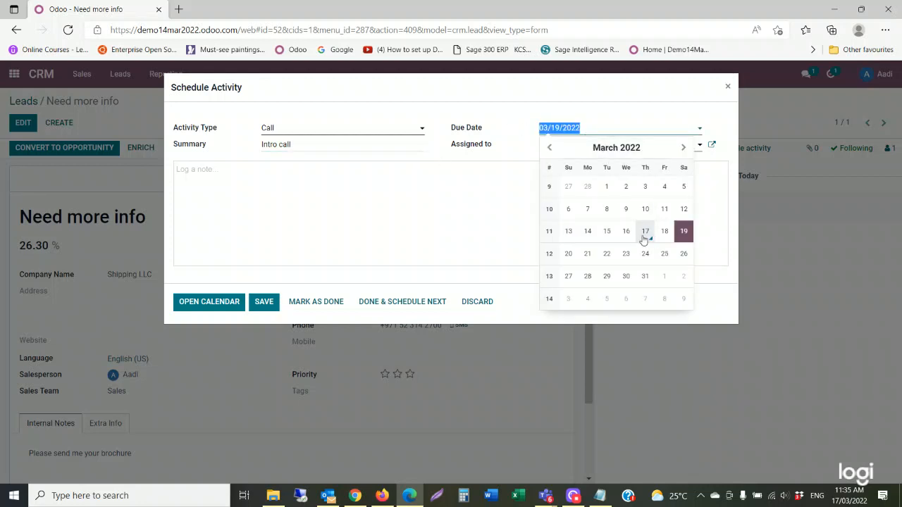
click(644, 232)
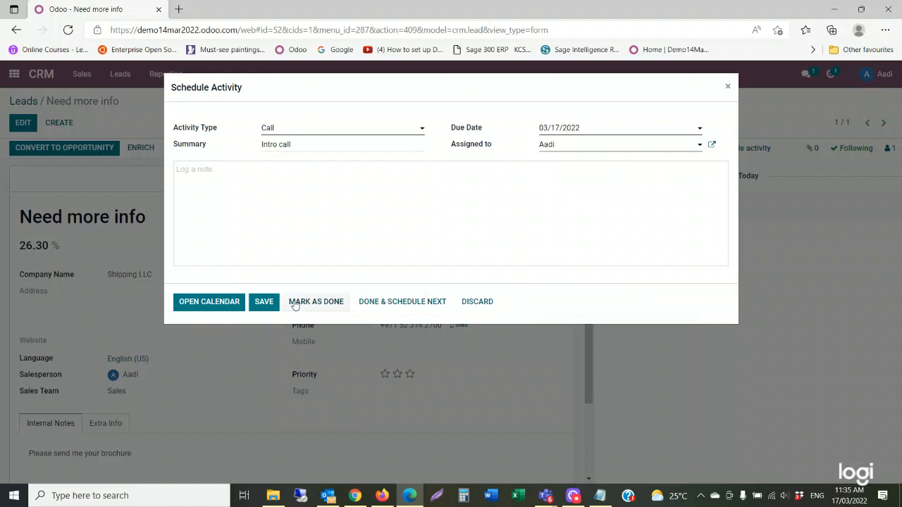
Book the Intro call meeting for Wednesday, March 16 evening, then return to the Leads list.
click(214, 304)
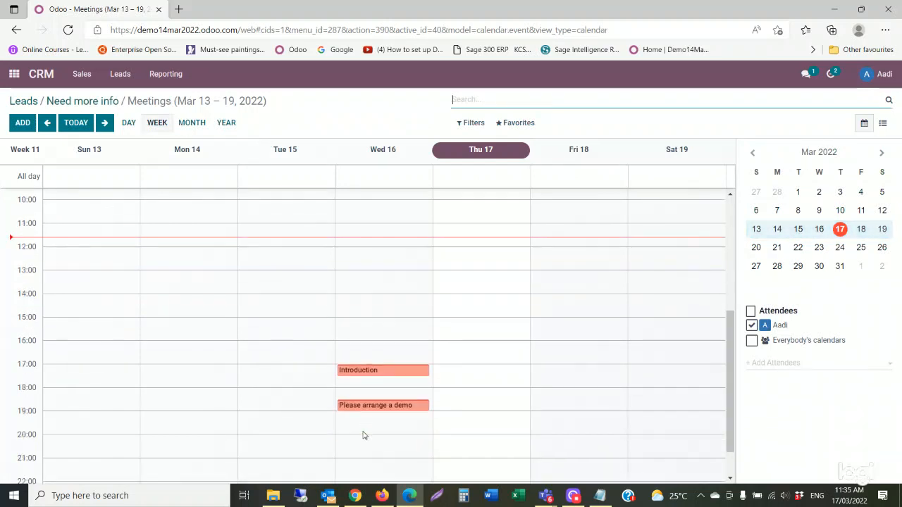
click(365, 424)
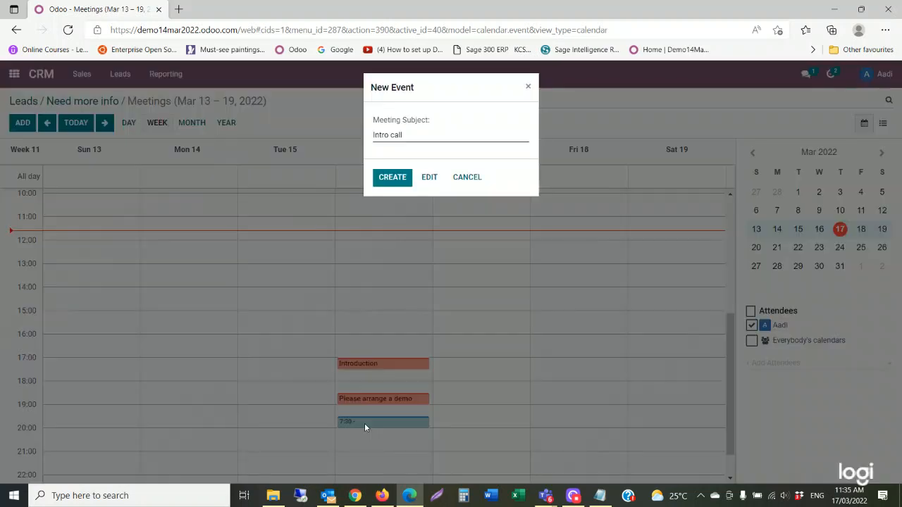
click(393, 178)
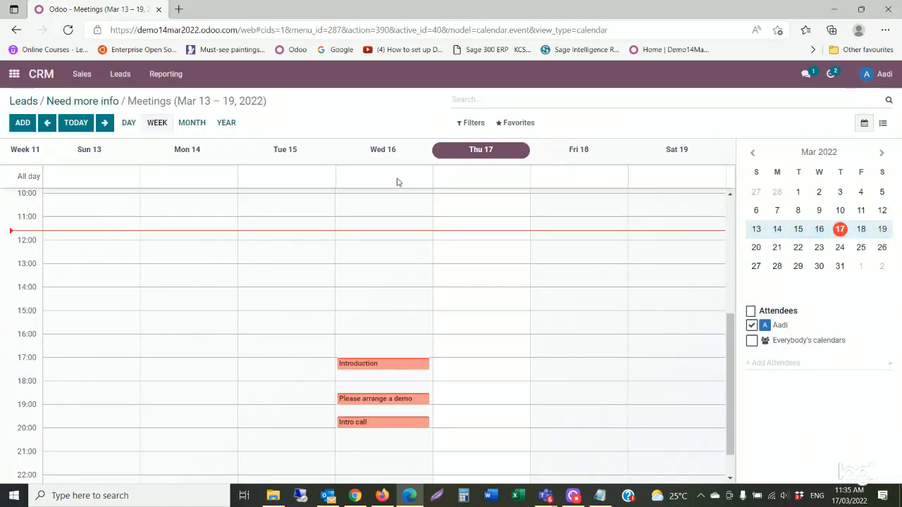
click(23, 102)
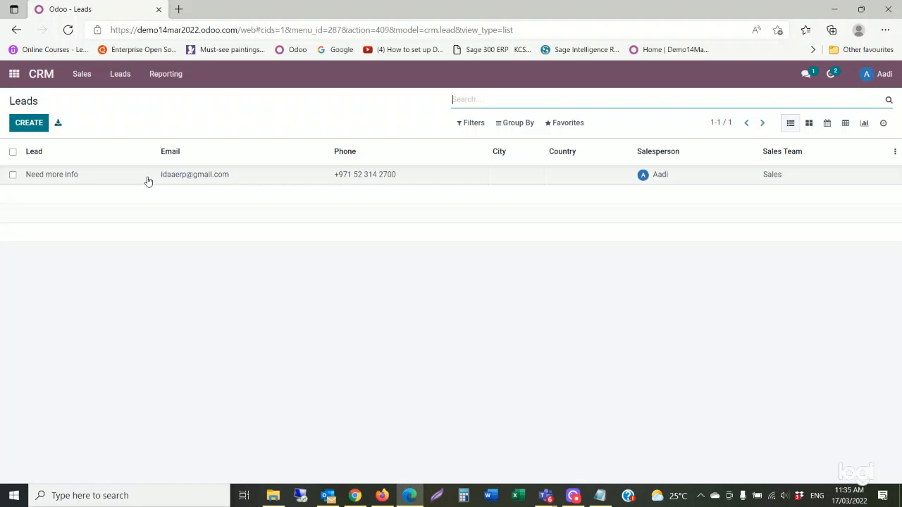
Convert the Need more info lead into an opportunity linked to existing customer Brown LLC.
click(69, 176)
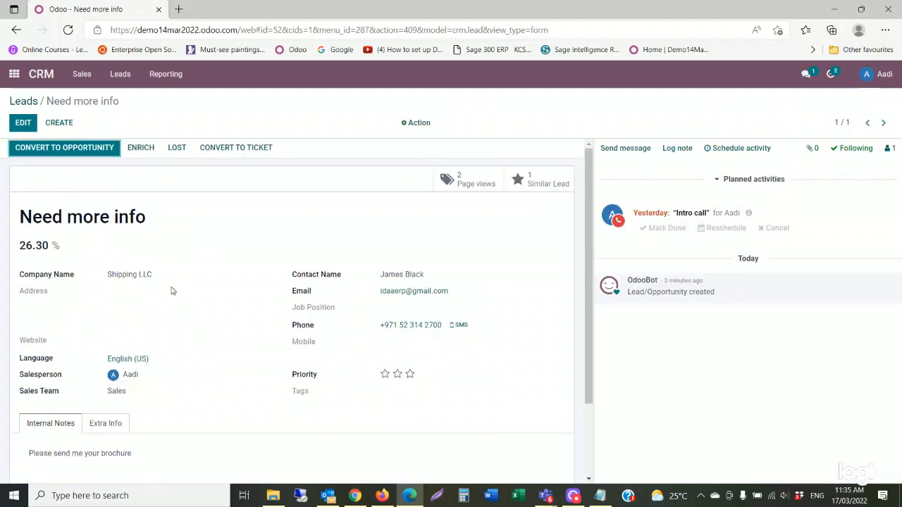
click(78, 153)
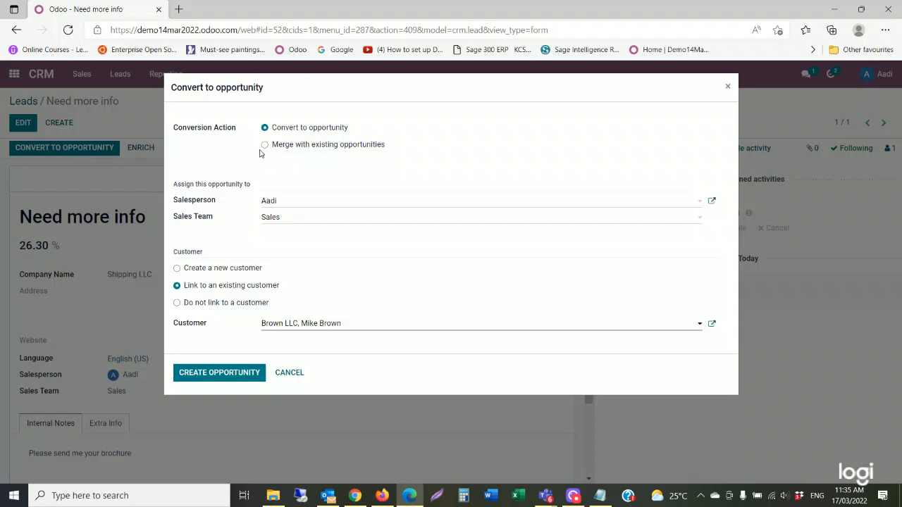
click(229, 375)
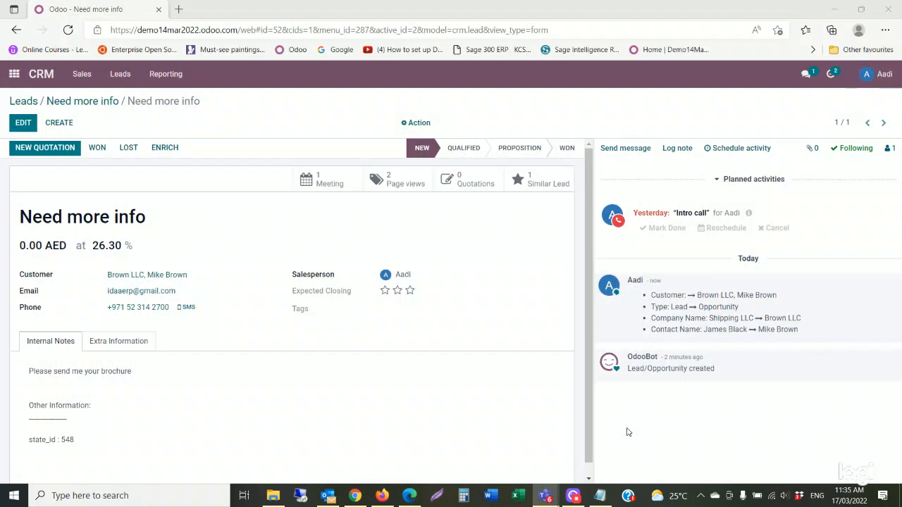
click(751, 419)
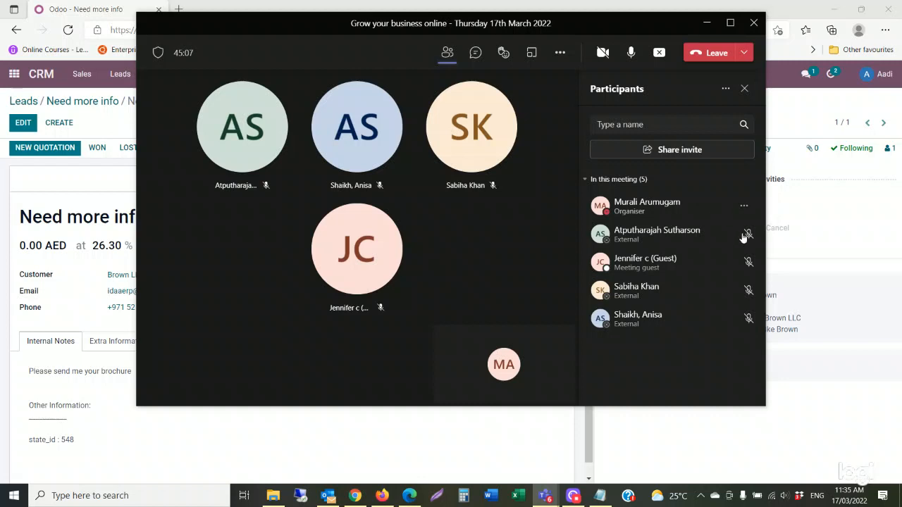
click(707, 23)
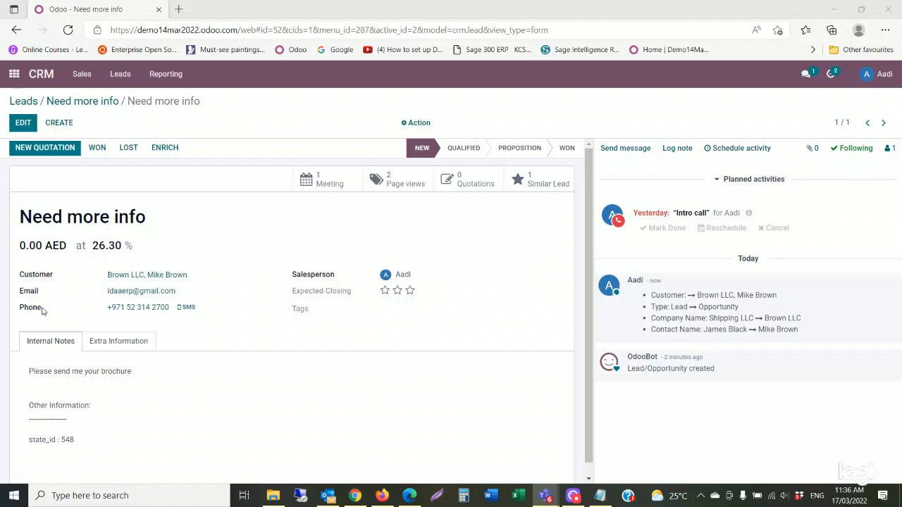
Create and save a quotation with one [DESK0005] Customizable Desk (Custom, White) line, totalling $266.82.
click(55, 155)
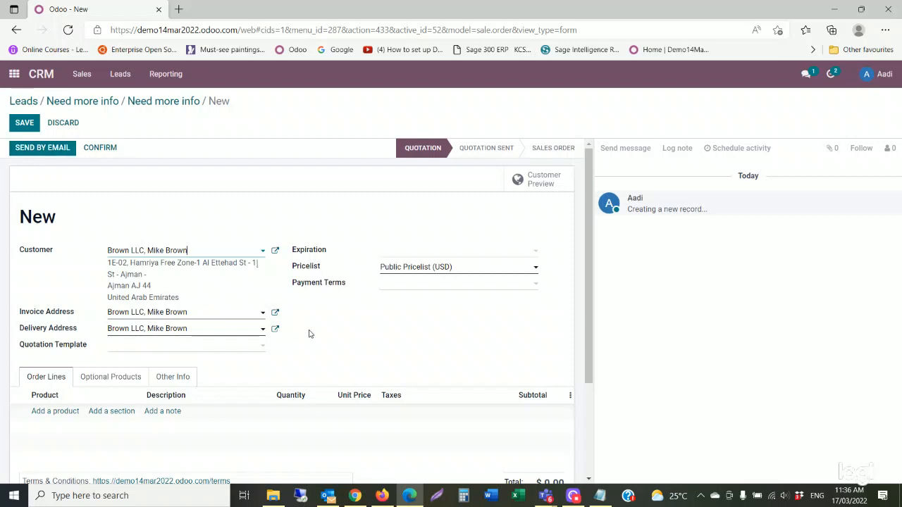
scroll(309, 333, down, 1)
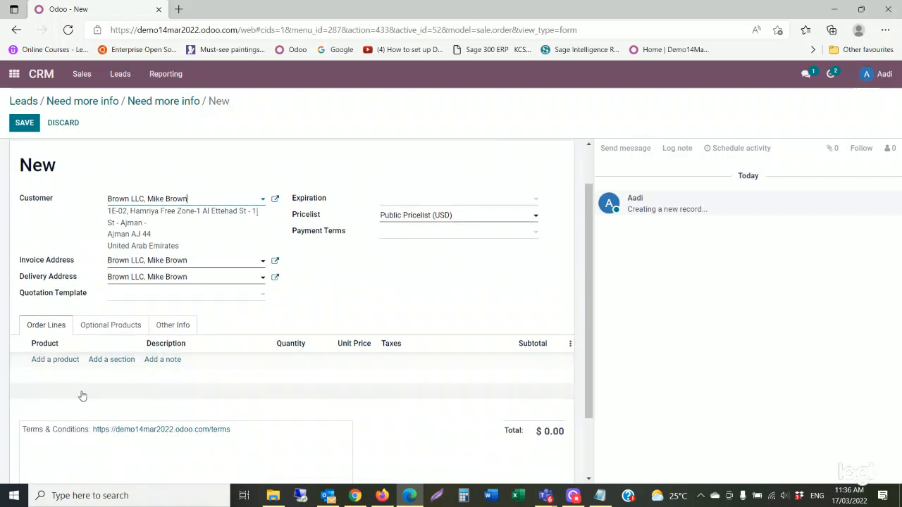
click(55, 361)
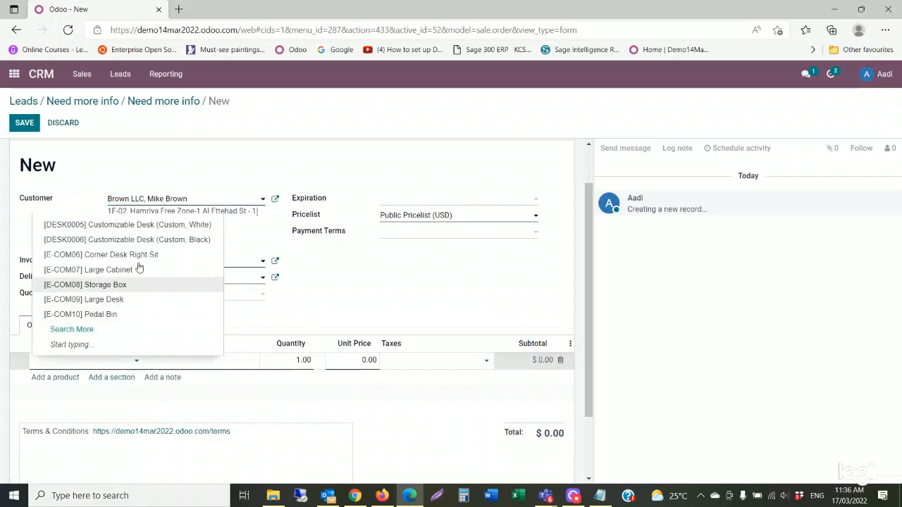
click(157, 229)
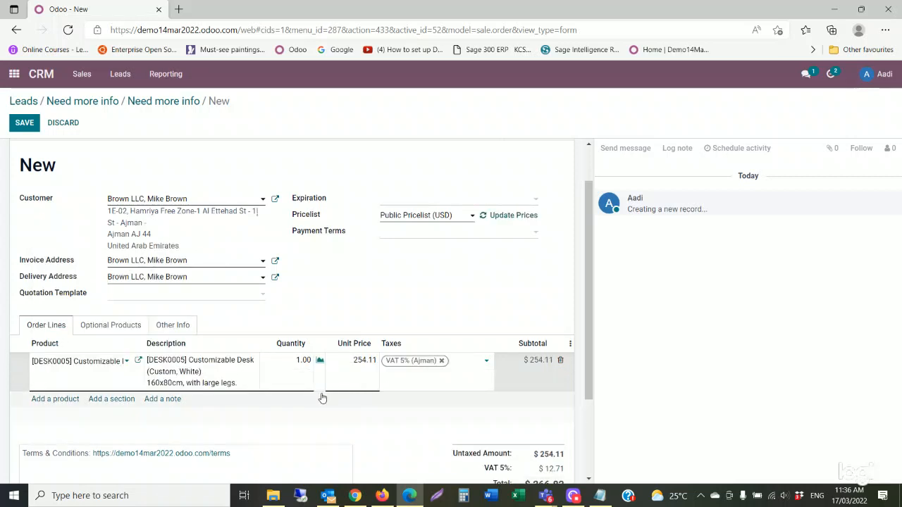
scroll(243, 357, down, 2)
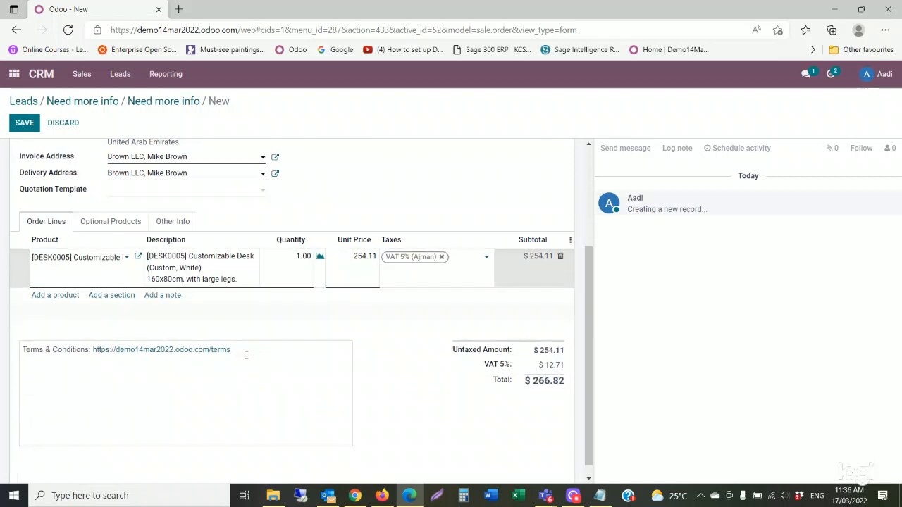
scroll(141, 296, up, 3)
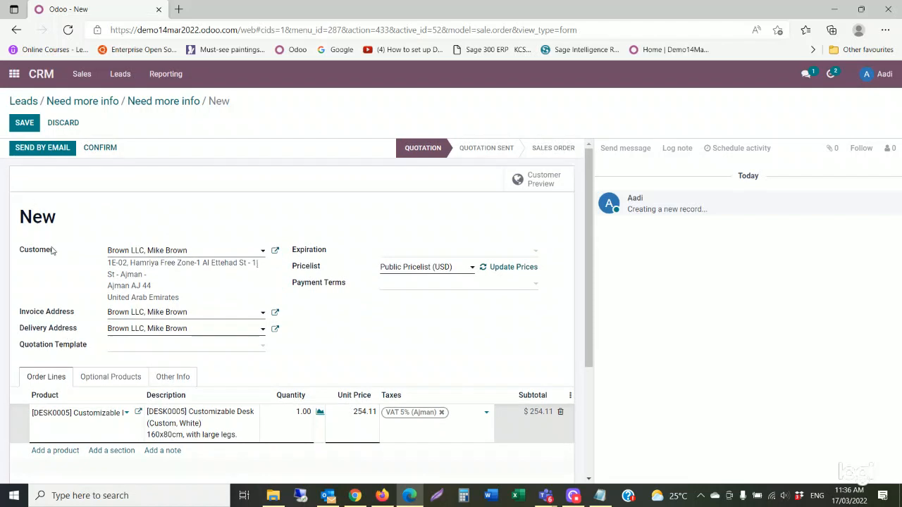
click(24, 126)
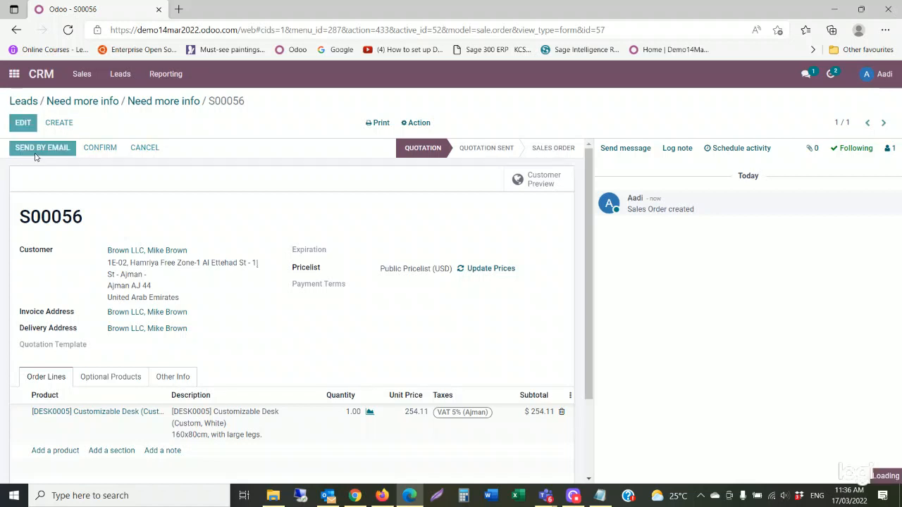
Email quotation S00056 with its PDF, then preview it in the customer portal at $266.82.
click(36, 151)
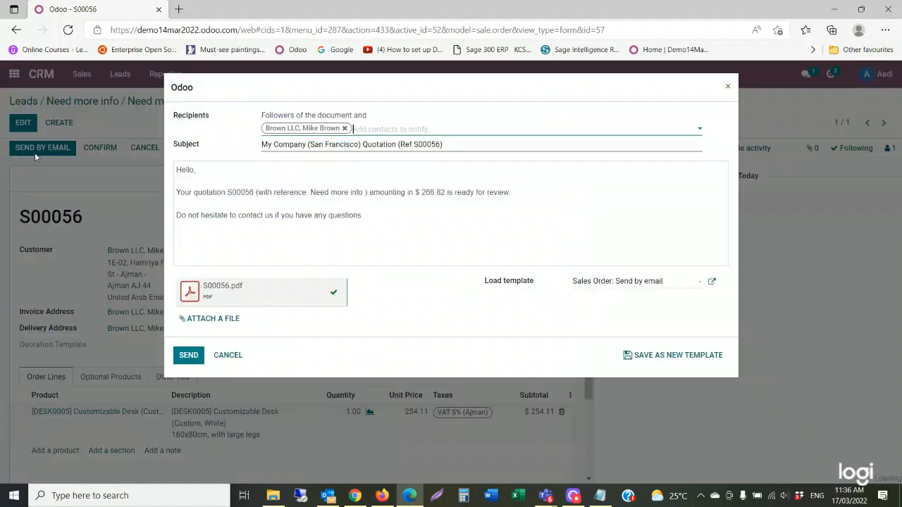
click(189, 355)
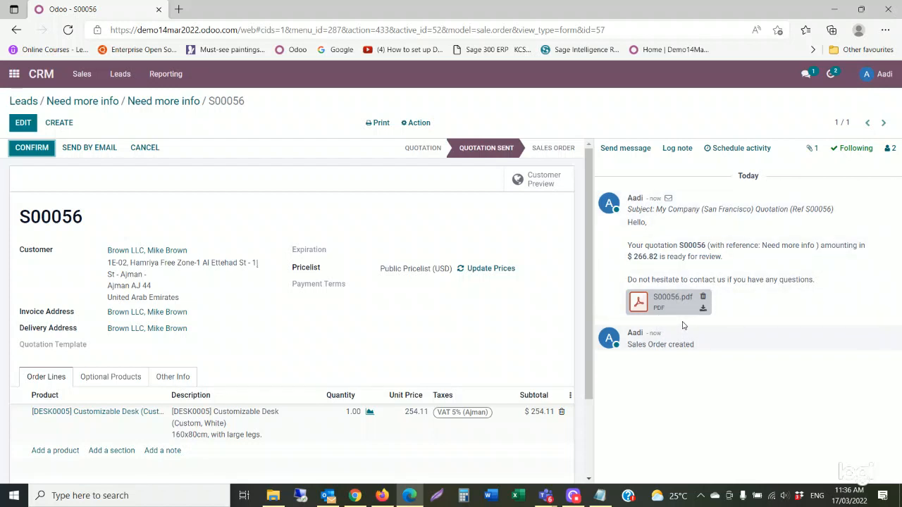
click(540, 186)
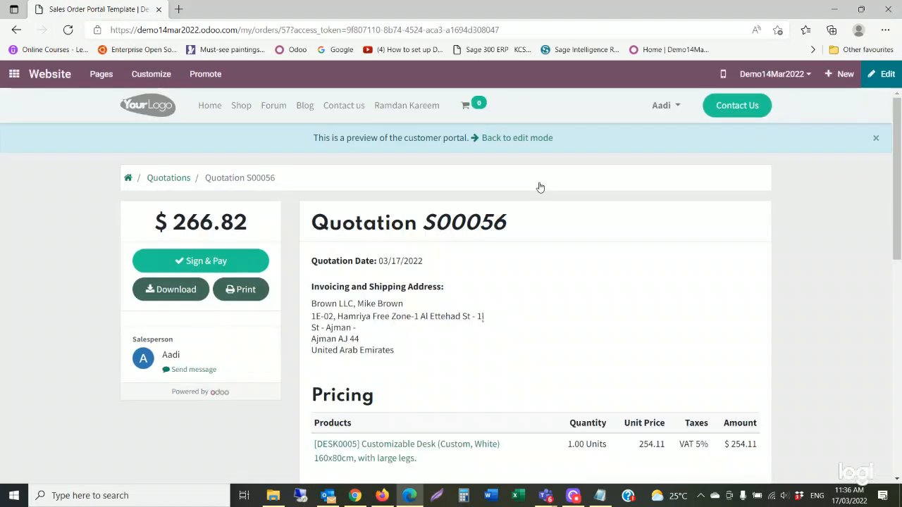
Scroll the customer portal preview of quotation S00056, then return to its backend form.
scroll(477, 344, down, 1)
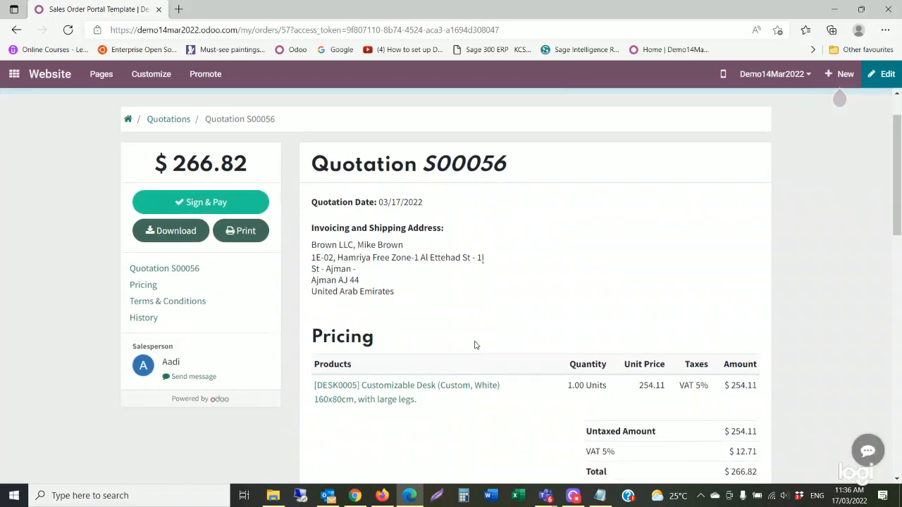
scroll(475, 345, up, 1)
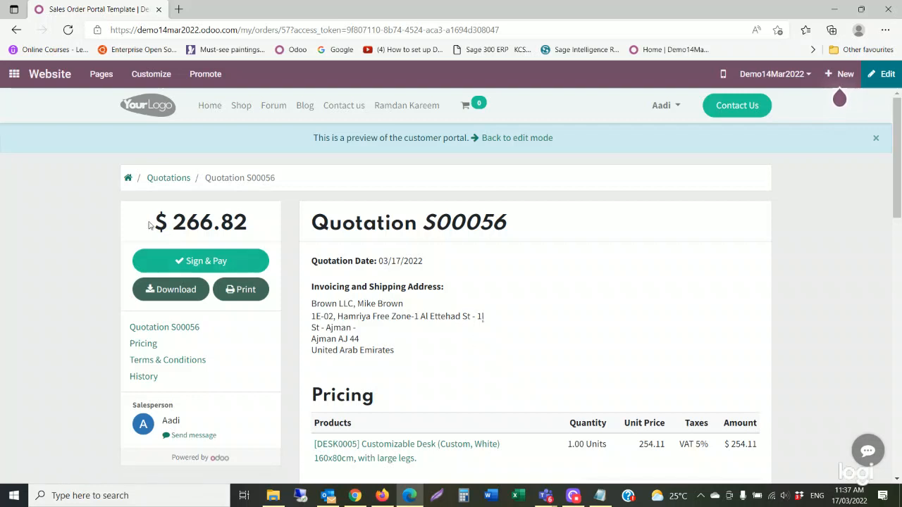
click(513, 142)
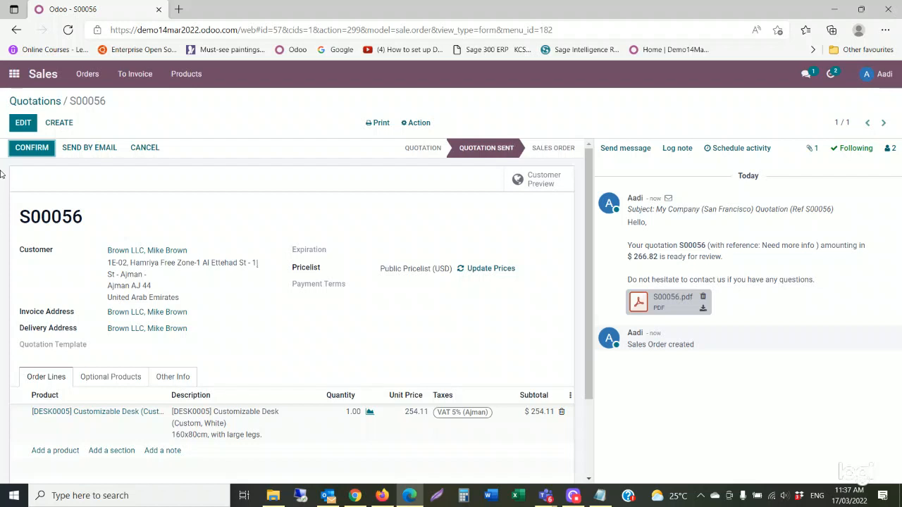
Visit the Website eCommerce dashboard, open and close its Orders menu, and return to the app grid.
click(14, 75)
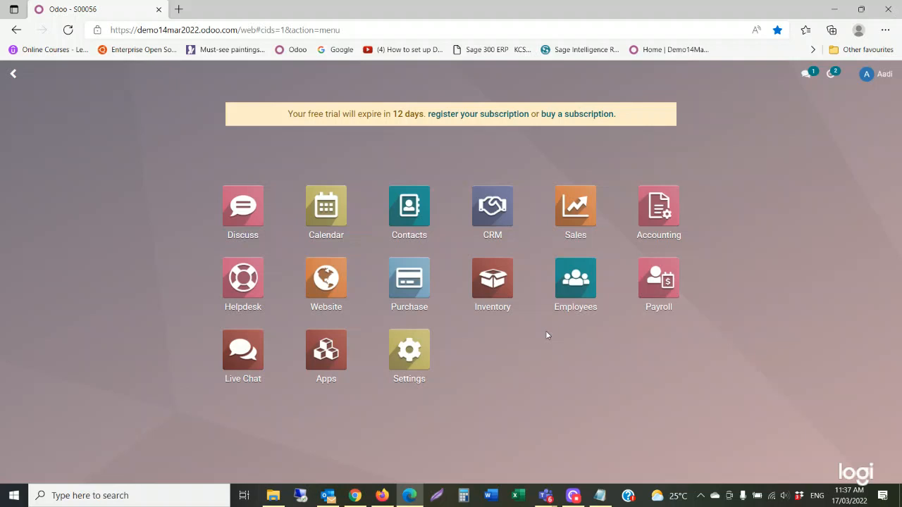
click(327, 285)
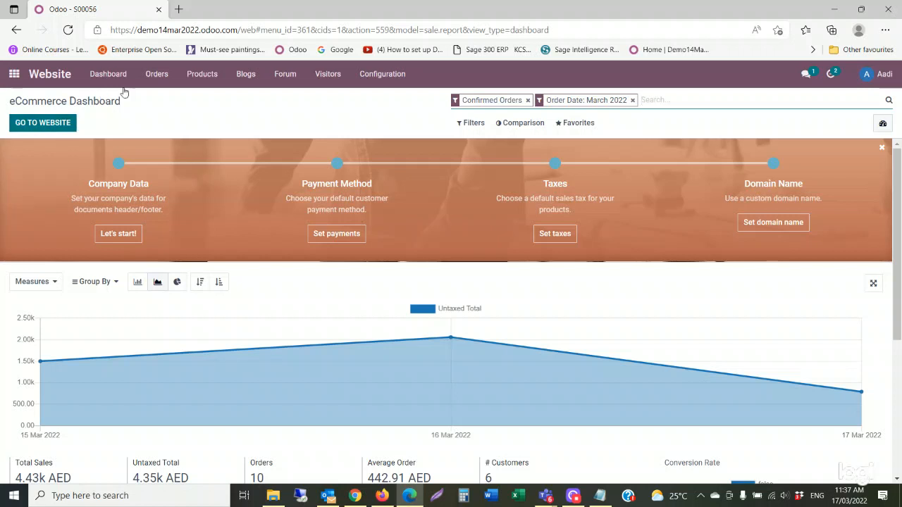
click(150, 77)
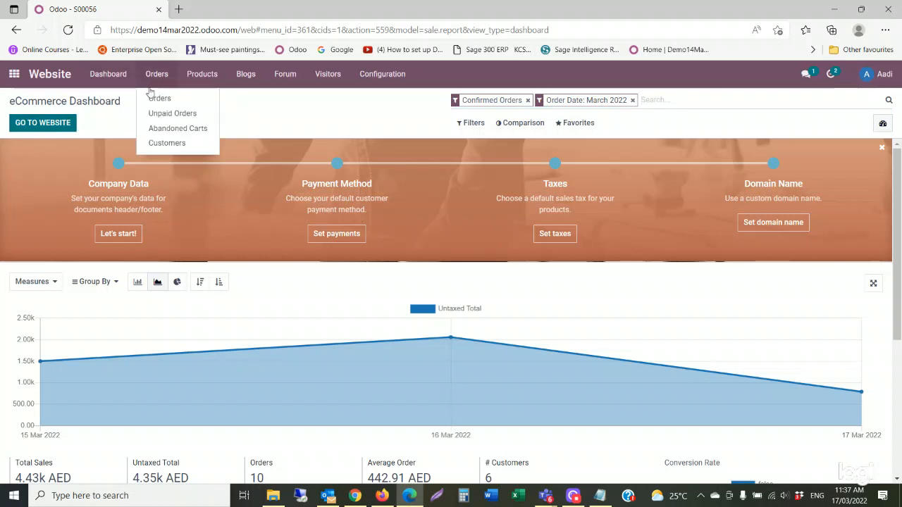
click(300, 107)
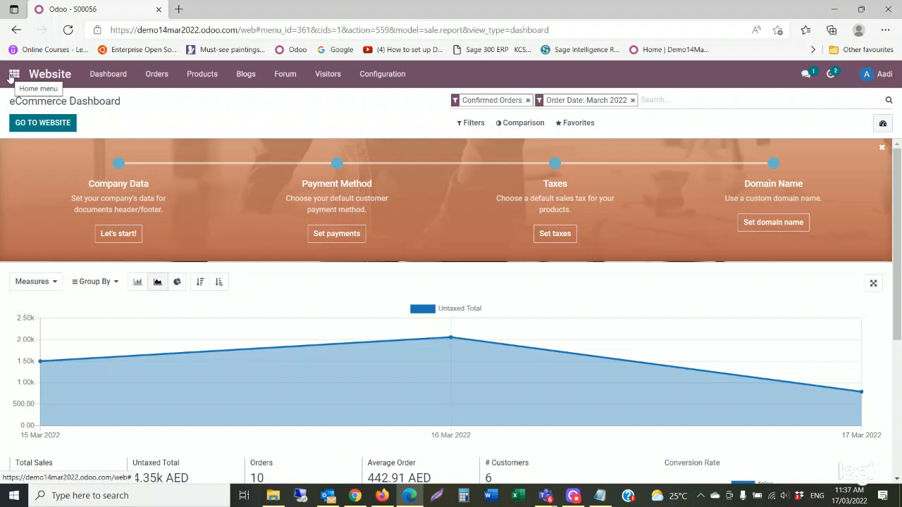
click(12, 75)
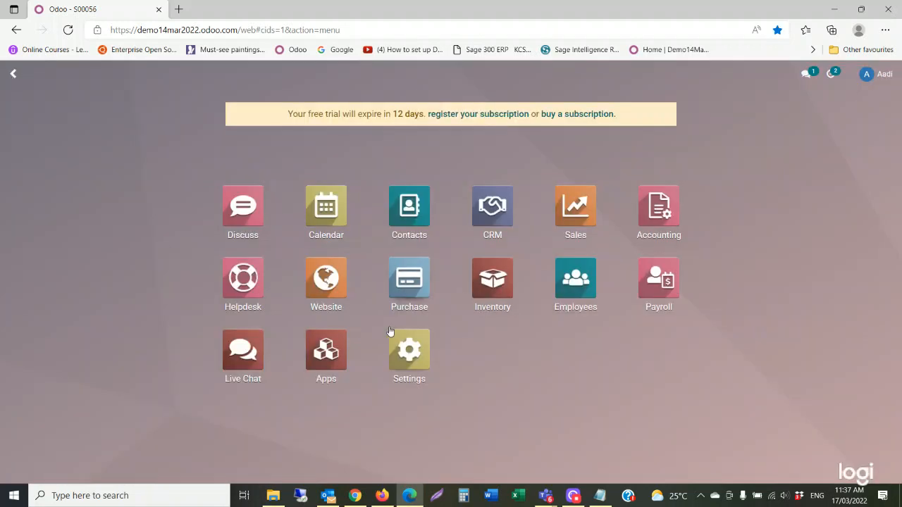
click(673, 221)
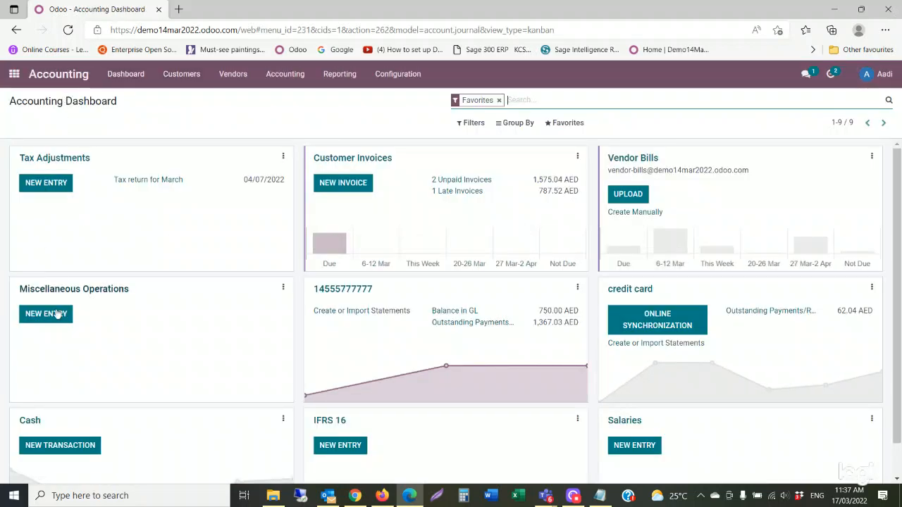
click(399, 77)
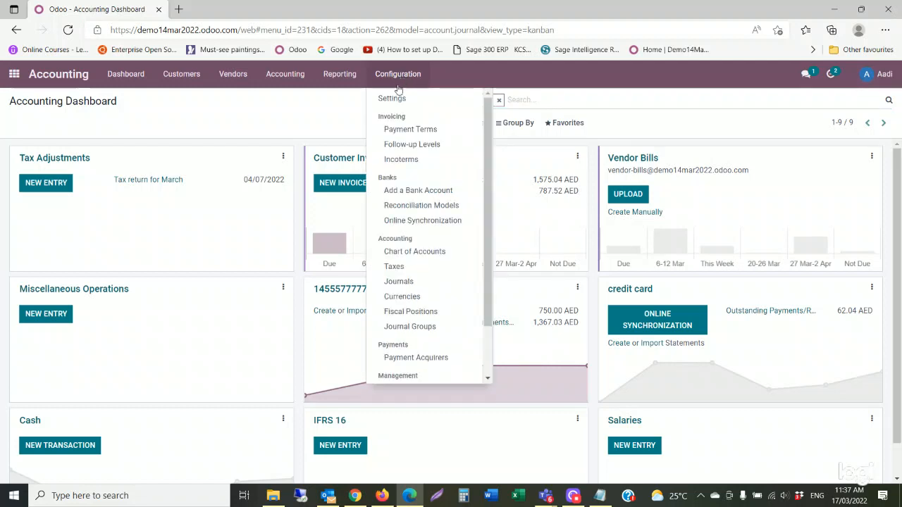
click(342, 74)
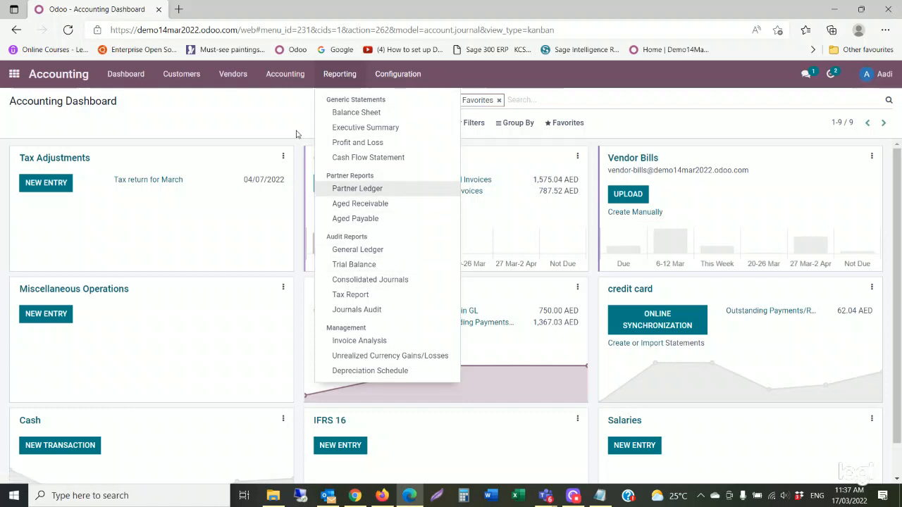
mouse_move(238, 85)
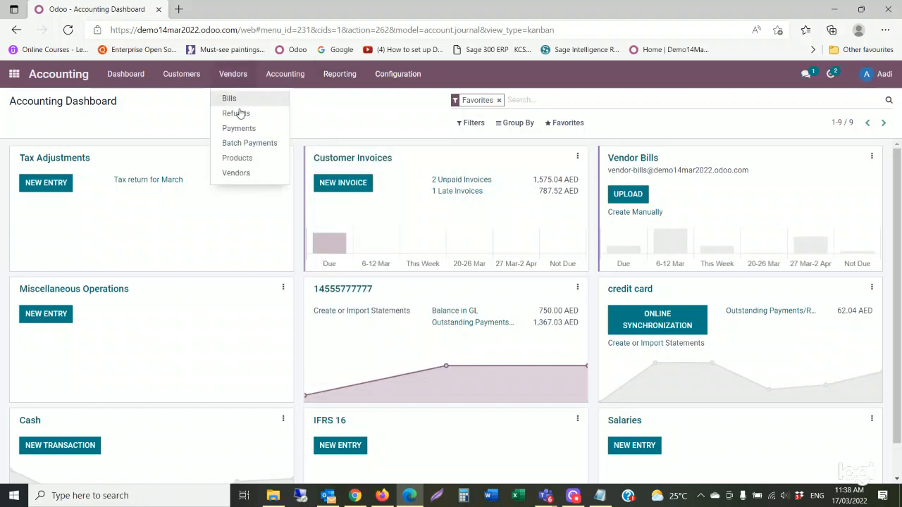
mouse_move(181, 79)
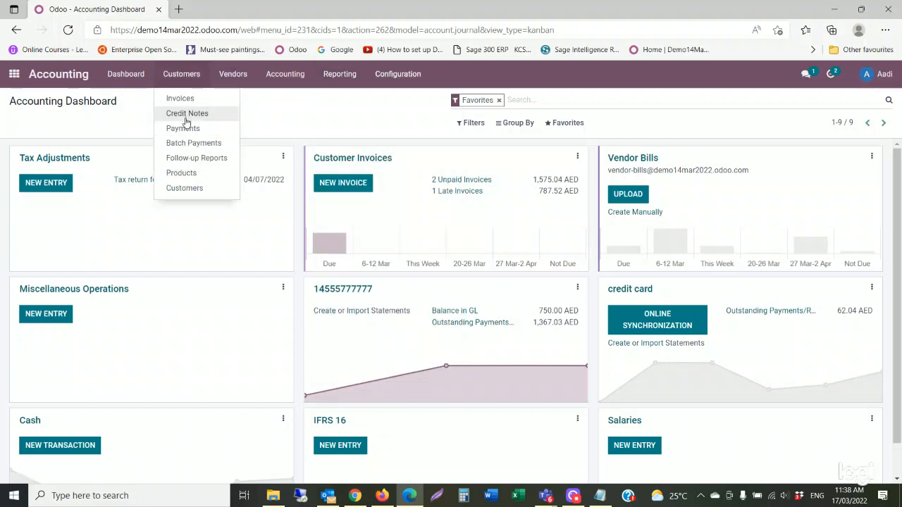
click(14, 74)
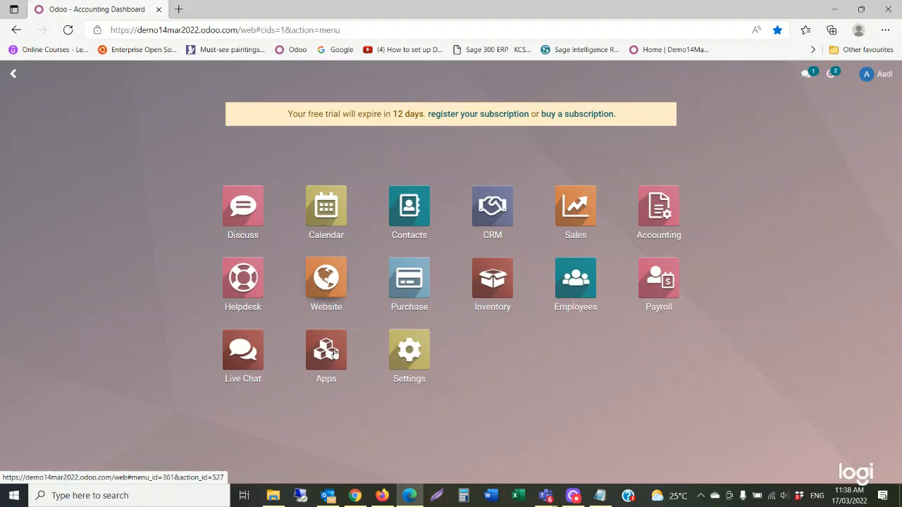
Open the Contact us page in Chrome and autofill the name, phone and e-mail fields.
mouse_move(363, 499)
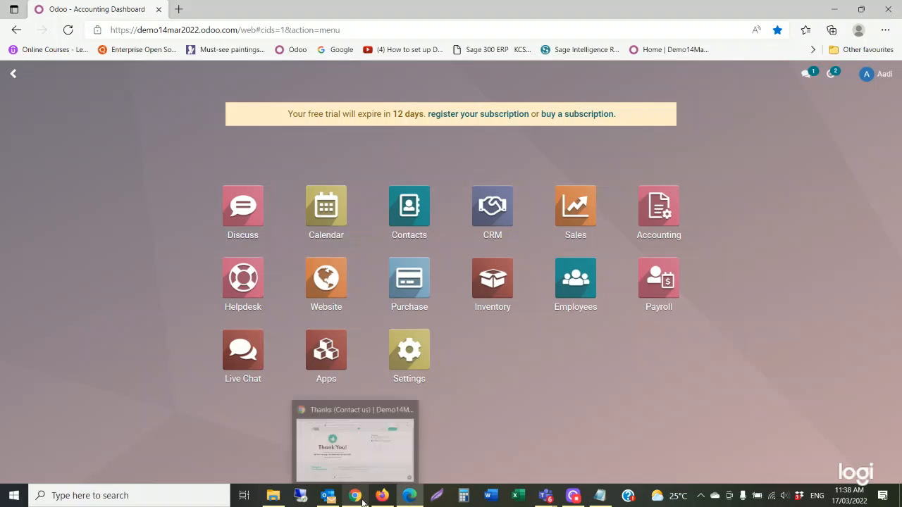
click(363, 479)
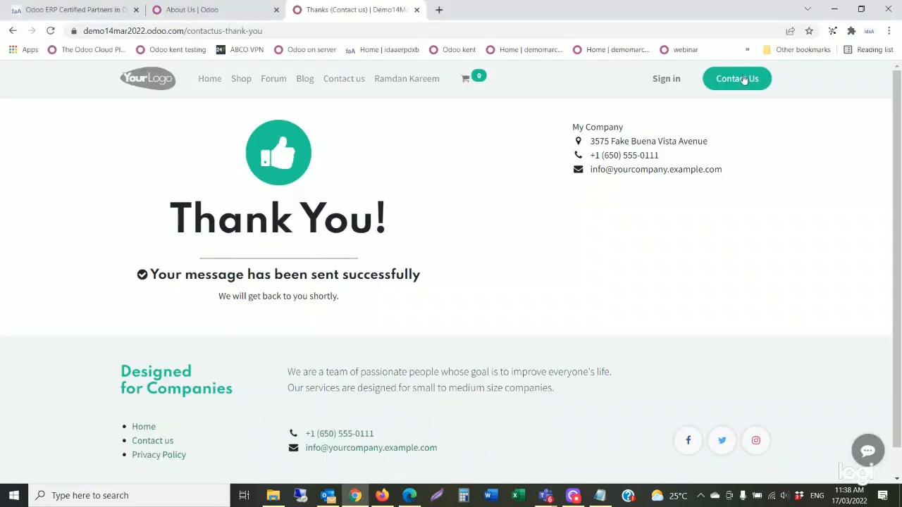
click(340, 84)
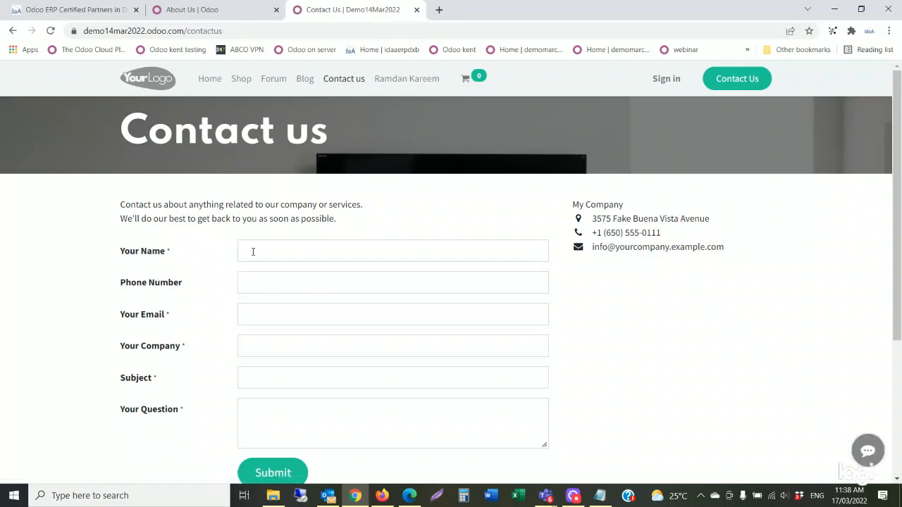
click(252, 252)
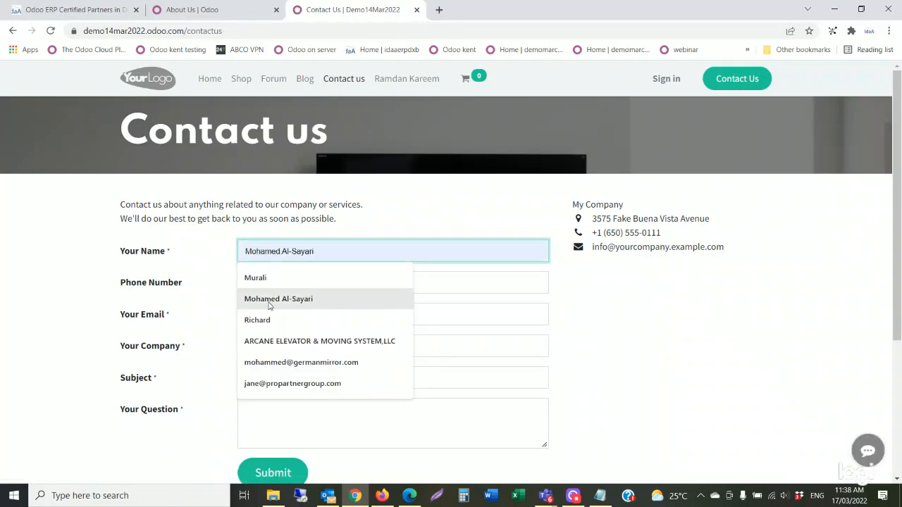
click(262, 324)
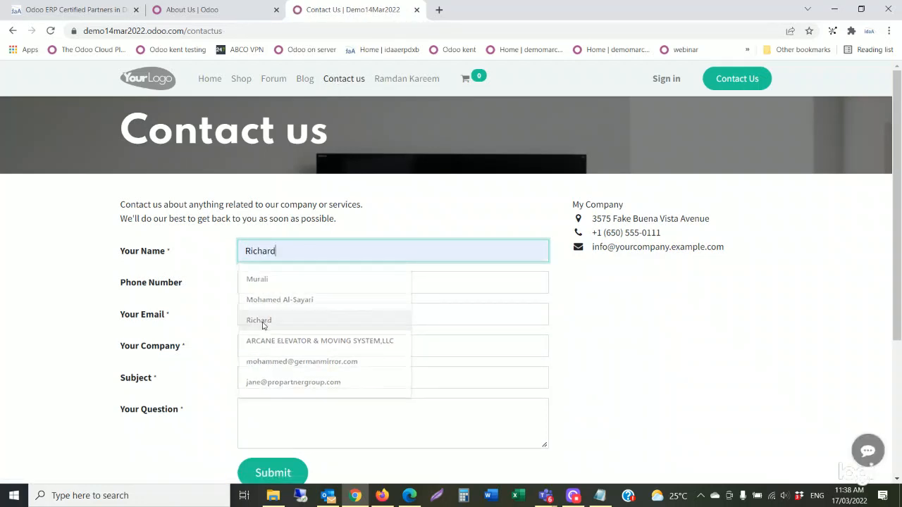
click(278, 284)
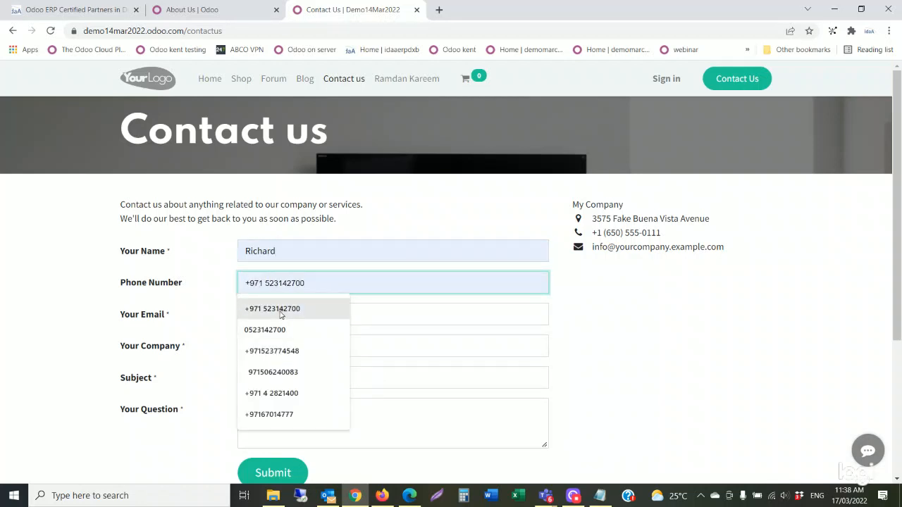
click(280, 315)
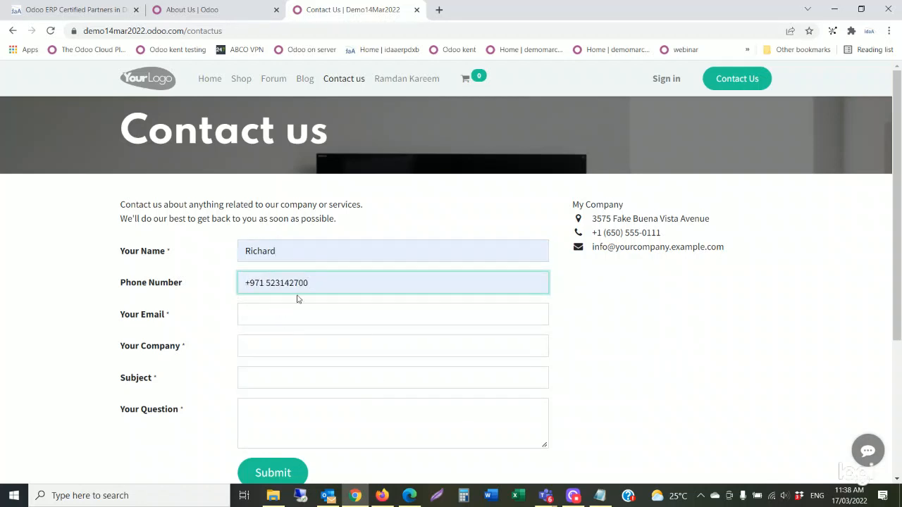
click(288, 315)
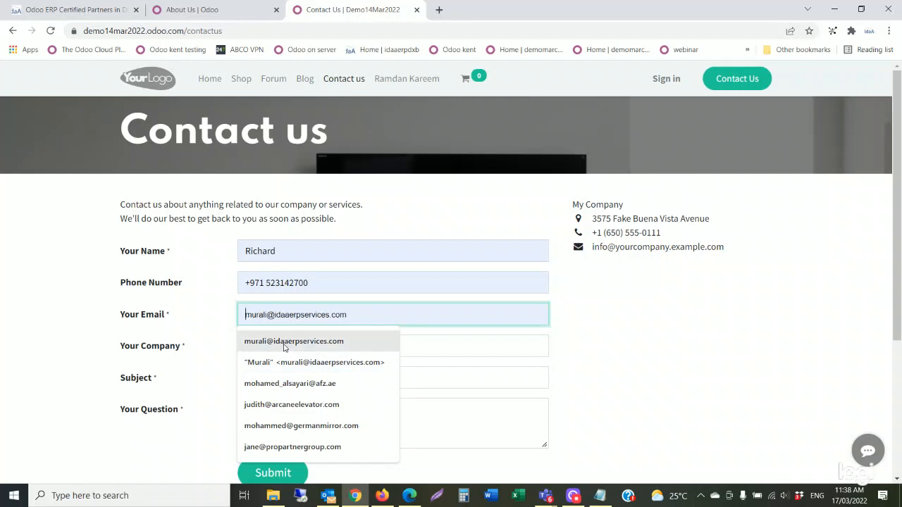
click(279, 344)
Autofill the company and subject, then submit the 'pleae call us' enquiry.
click(278, 350)
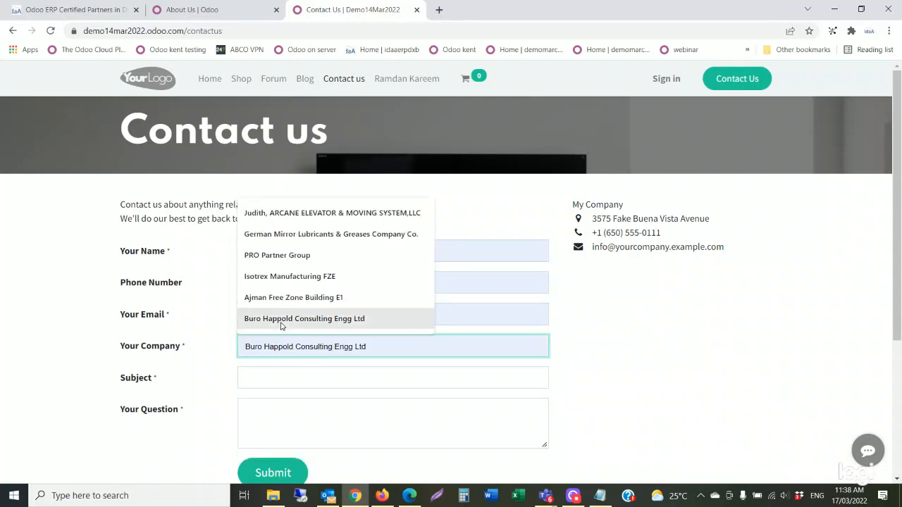
click(253, 320)
click(268, 369)
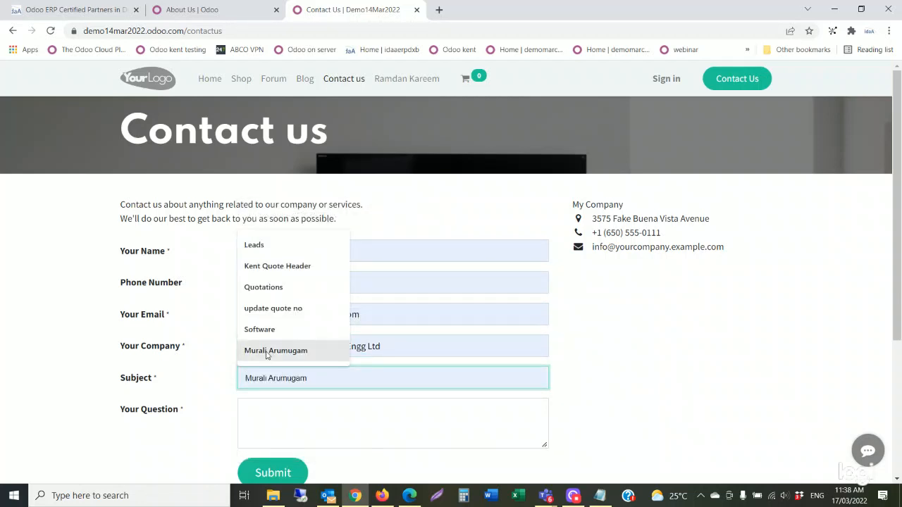
click(265, 353)
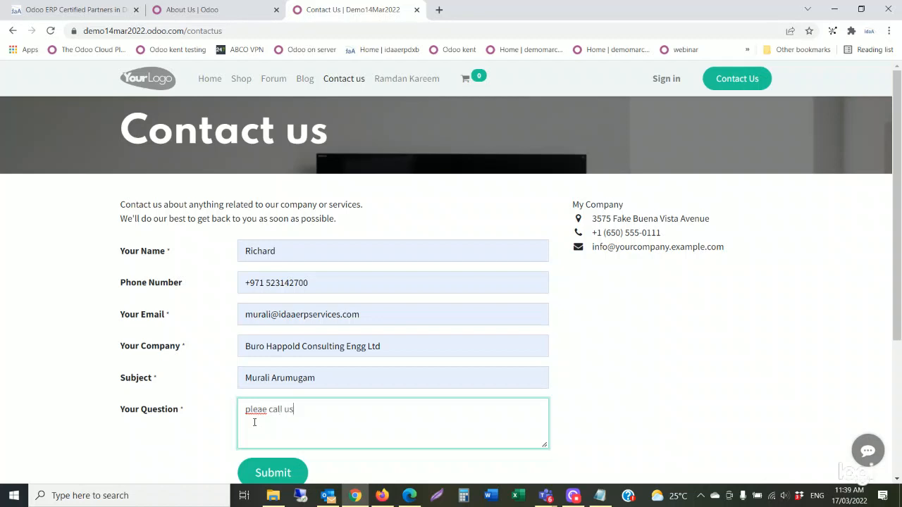
click(279, 476)
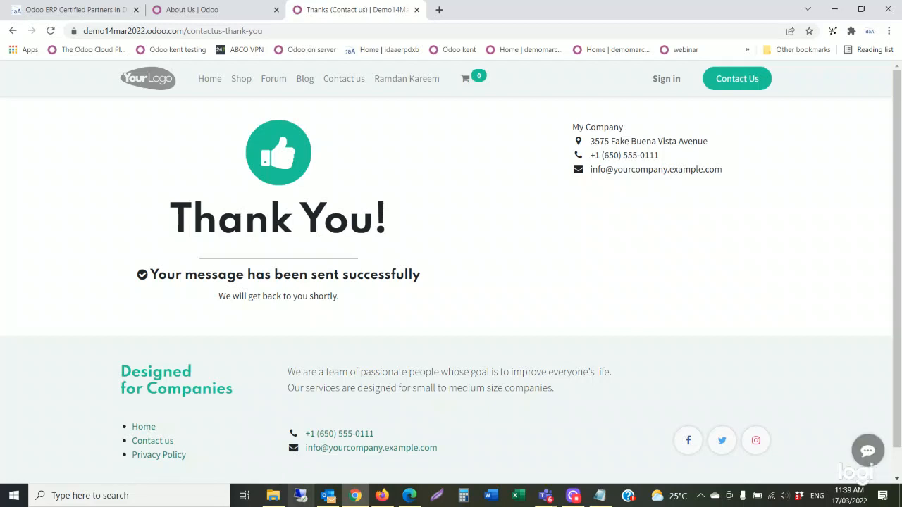
click(407, 498)
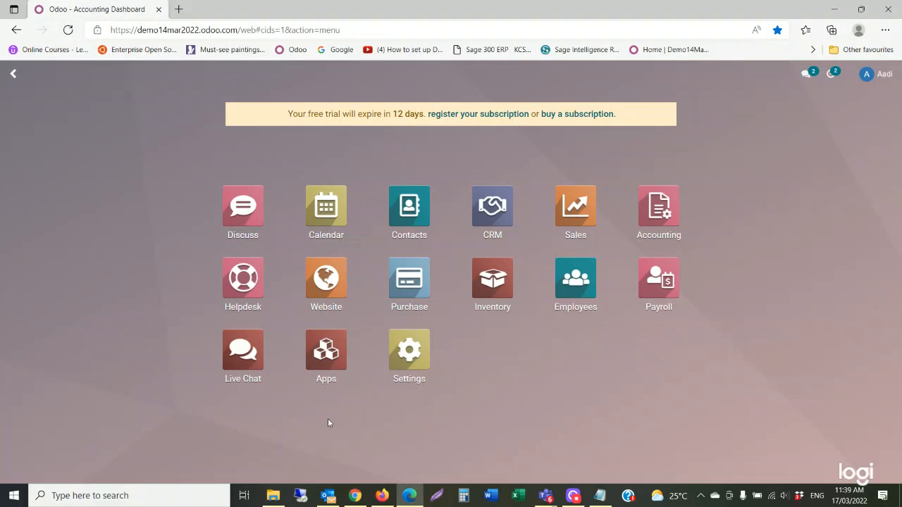
Open the new website lead from CRM Leads and start converting it to a ticket.
click(502, 225)
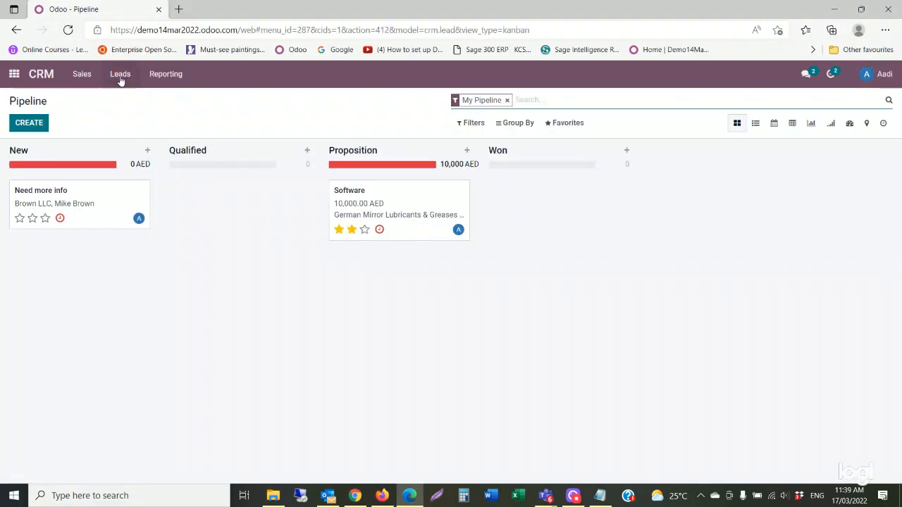
click(119, 75)
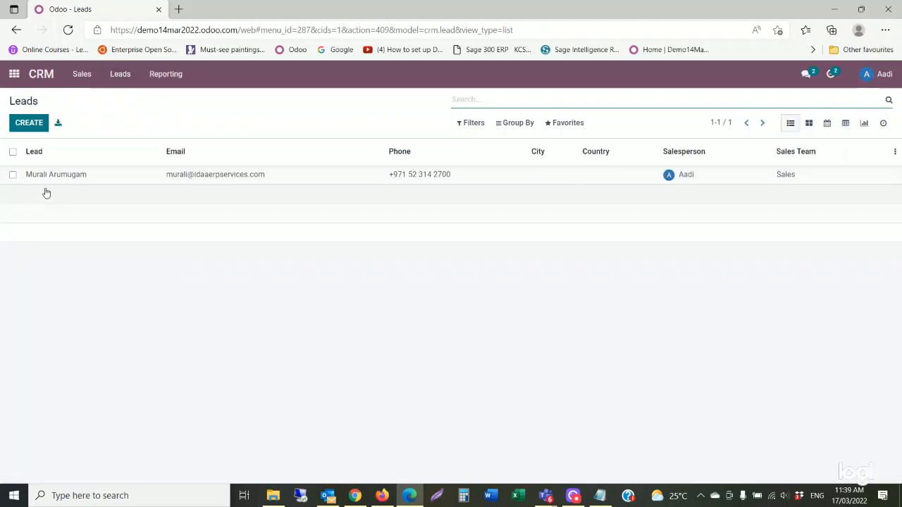
click(49, 177)
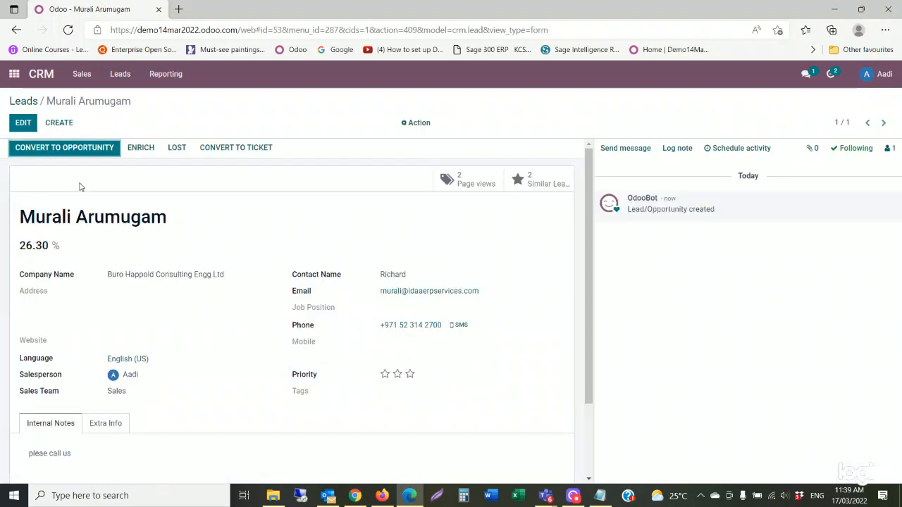
click(246, 154)
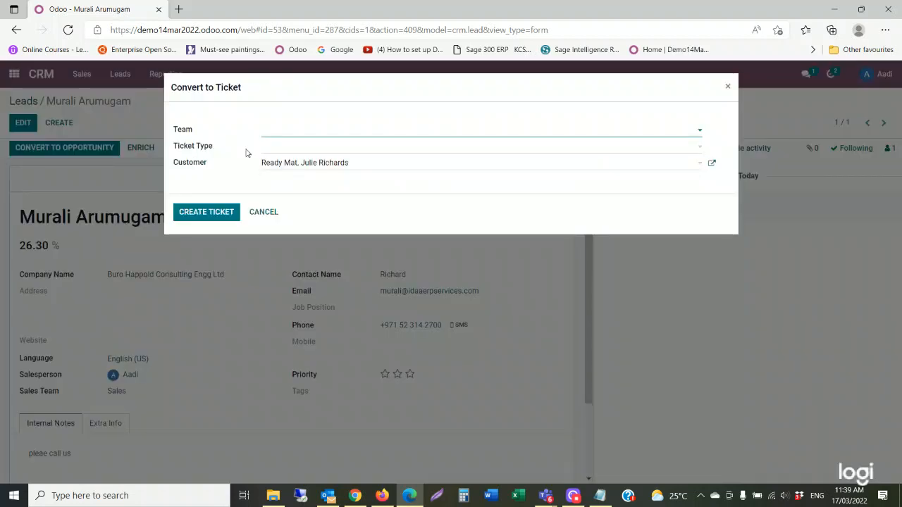
Create helpdesk ticket #21 from the lead with team Customer Care and type Issue.
click(284, 133)
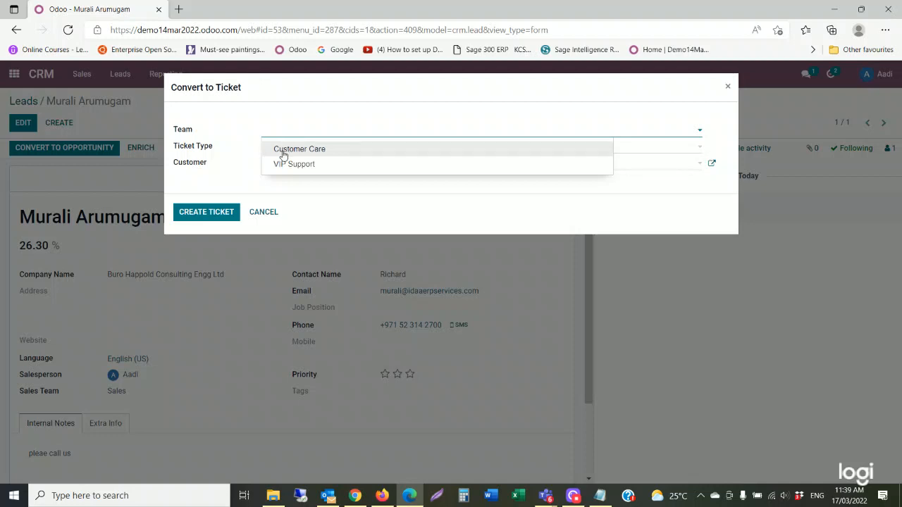
click(284, 149)
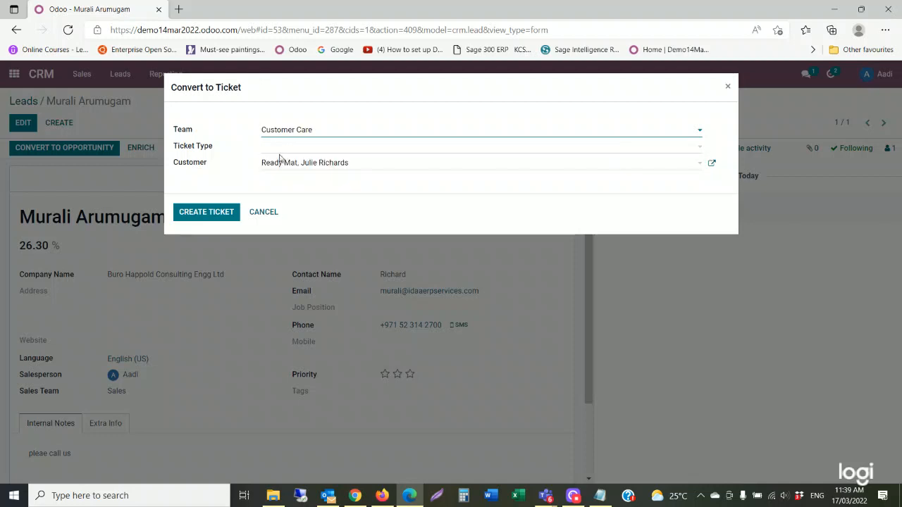
click(277, 148)
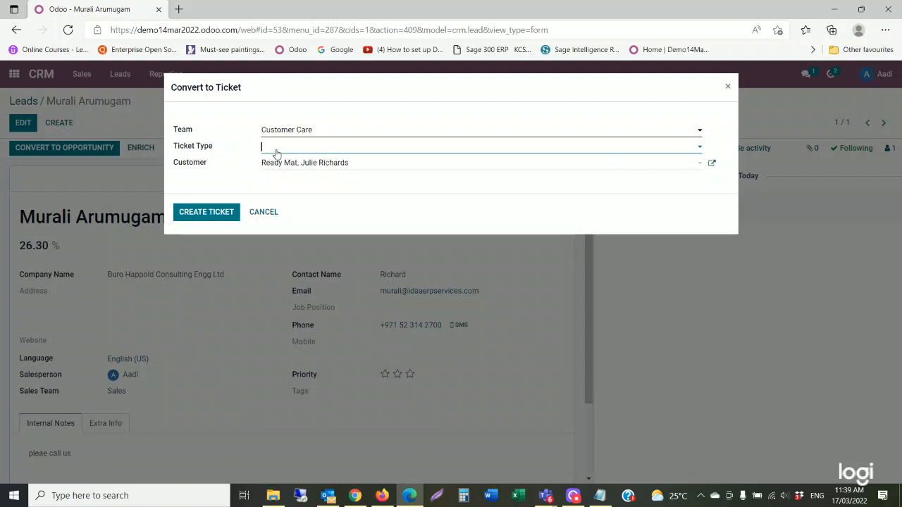
click(280, 181)
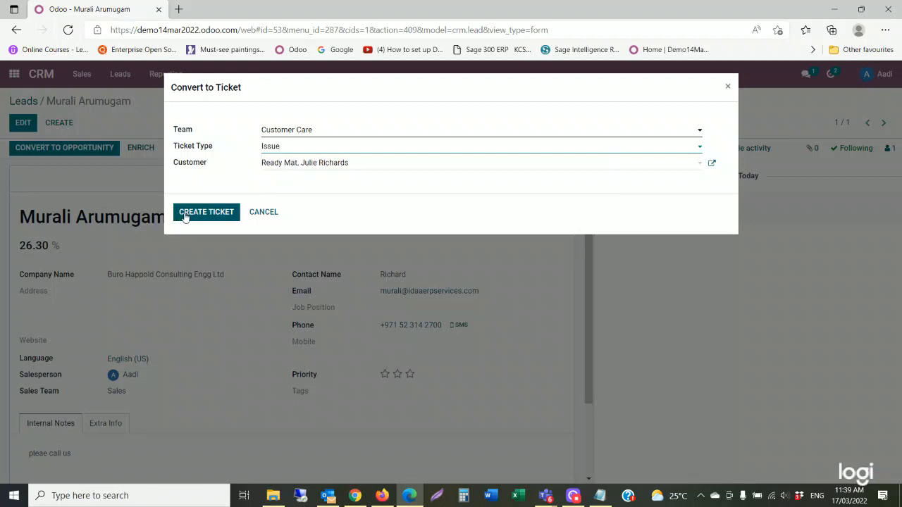
click(199, 215)
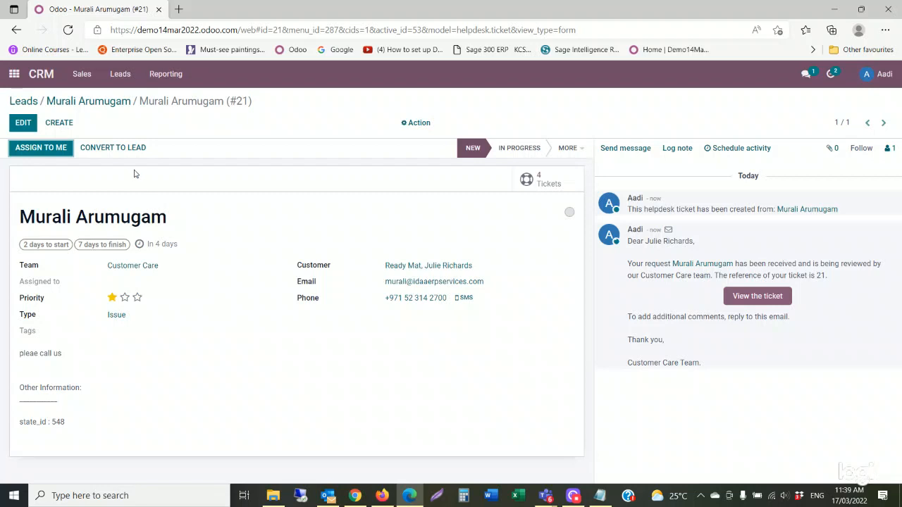
click(15, 79)
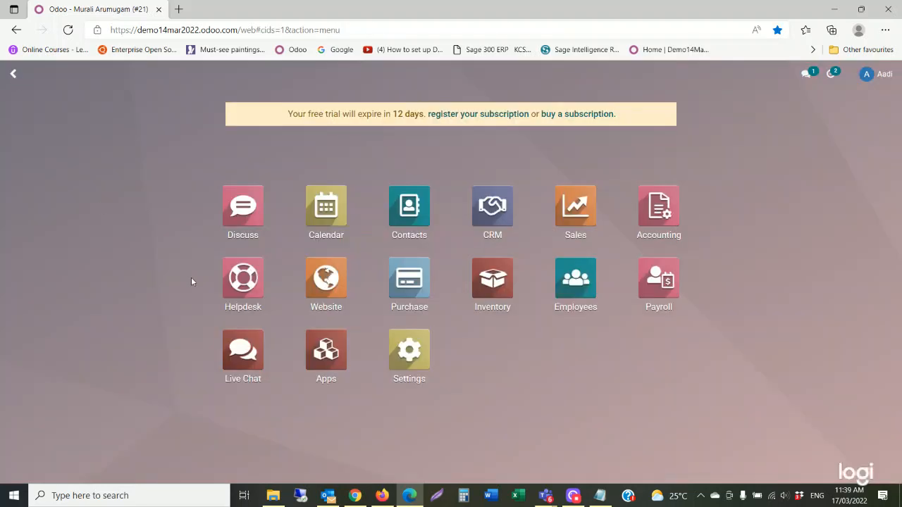
click(248, 286)
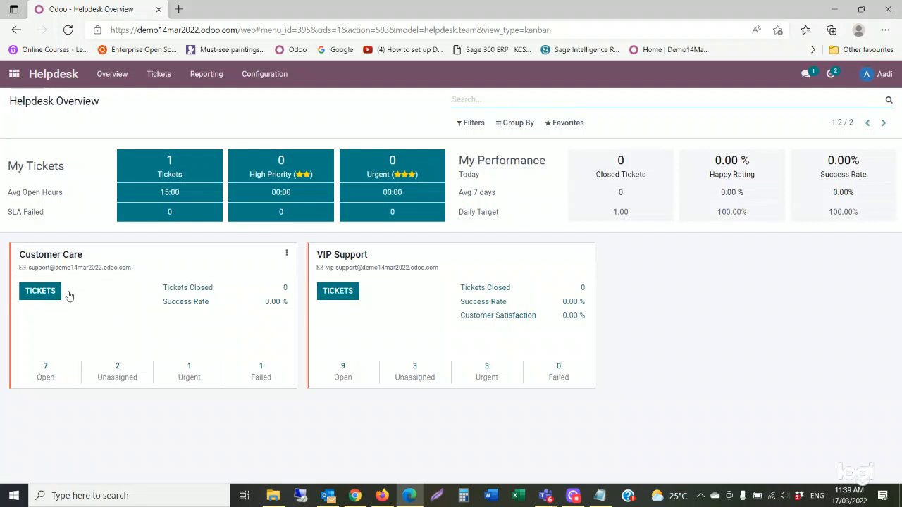
click(181, 174)
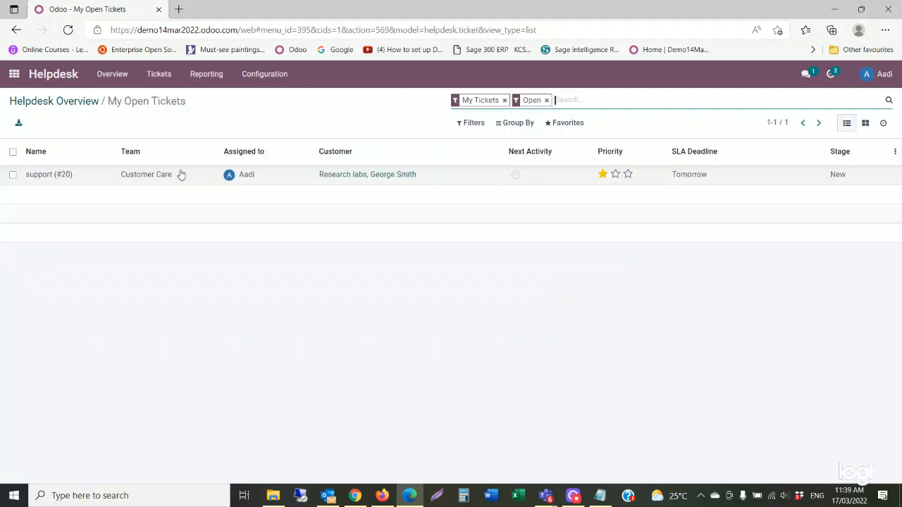
click(130, 181)
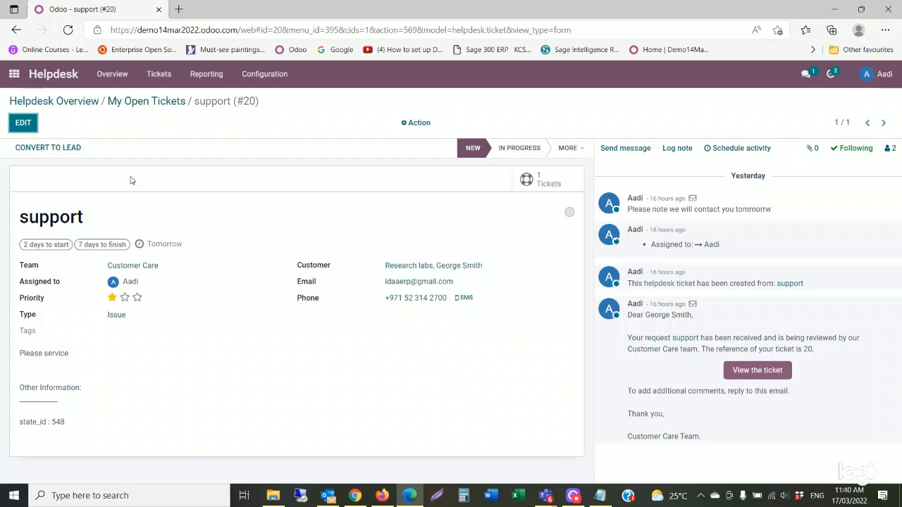
click(10, 83)
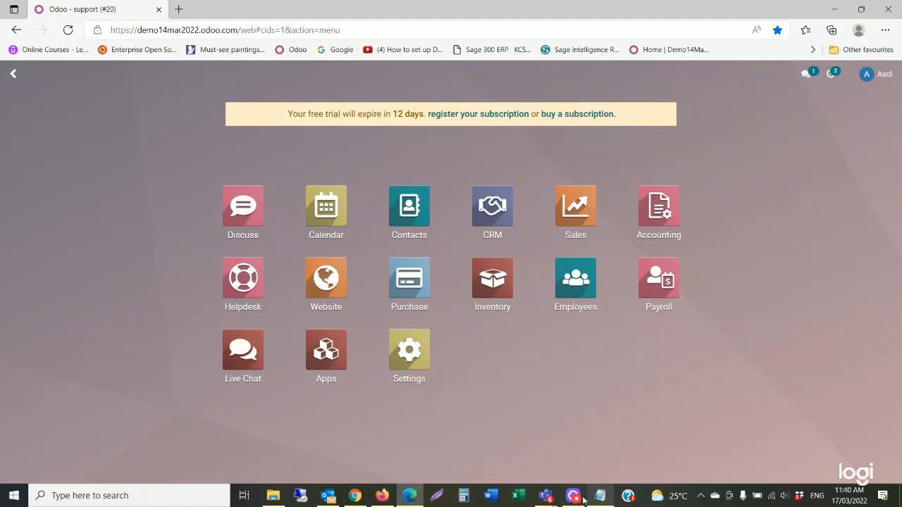
Bring the Teams meeting window forward from its taskbar preview.
mouse_move(547, 500)
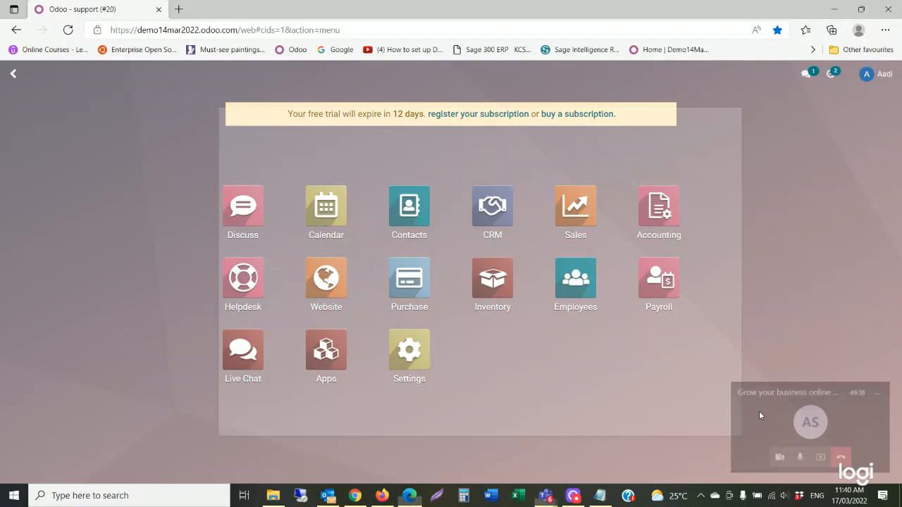
click(759, 410)
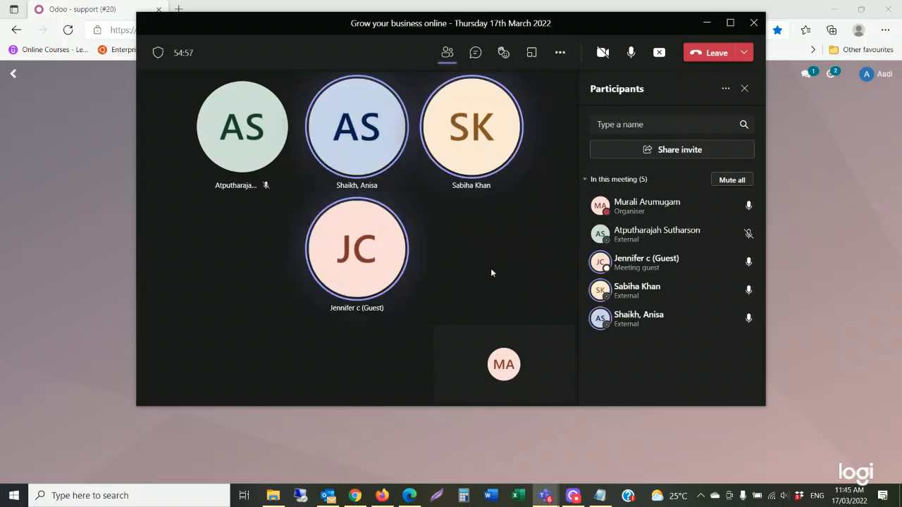
Leave the Teams meeting and minimize the main Teams window.
click(705, 53)
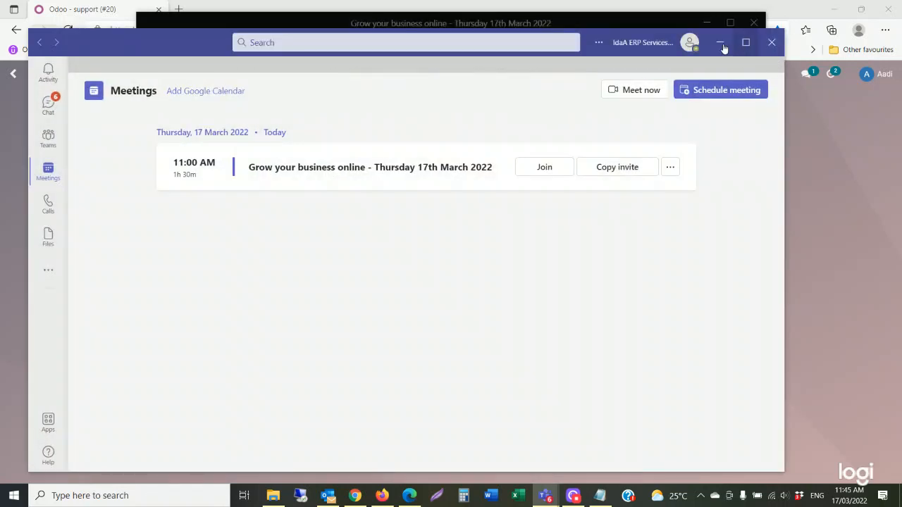
click(720, 43)
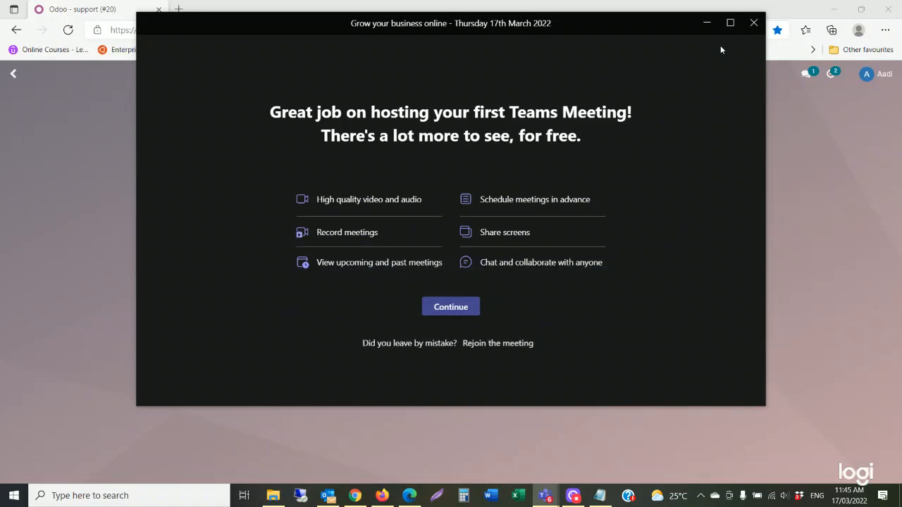